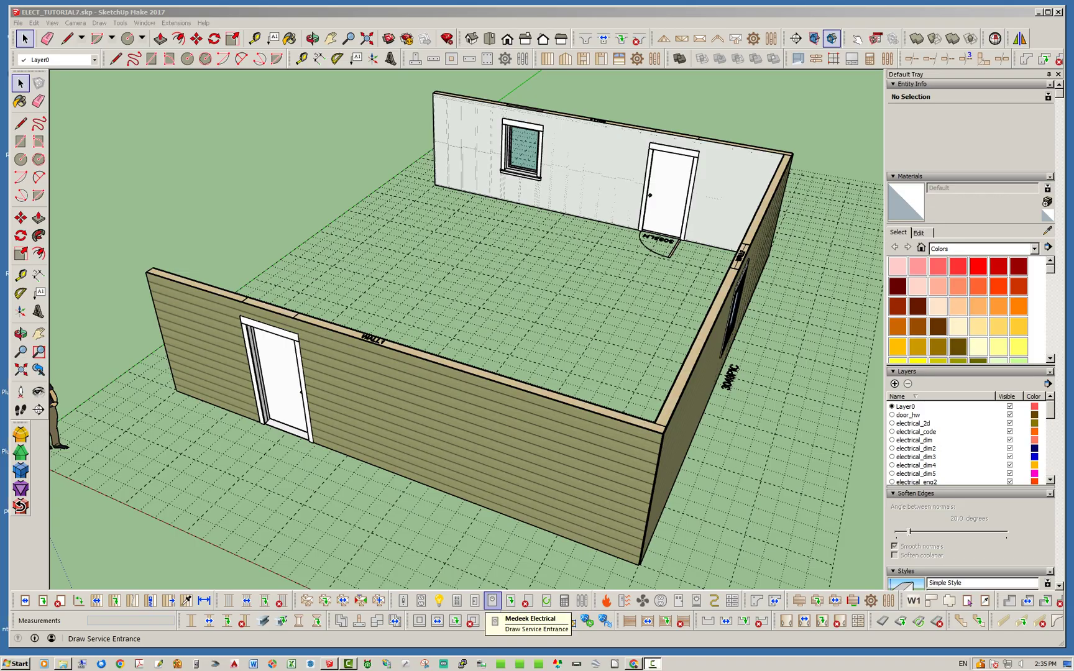
Place a CSED service entrance, 240 V and 200 A at 36 in. height, on the sided wall with the door, 20' along it.
left_click(492, 601)
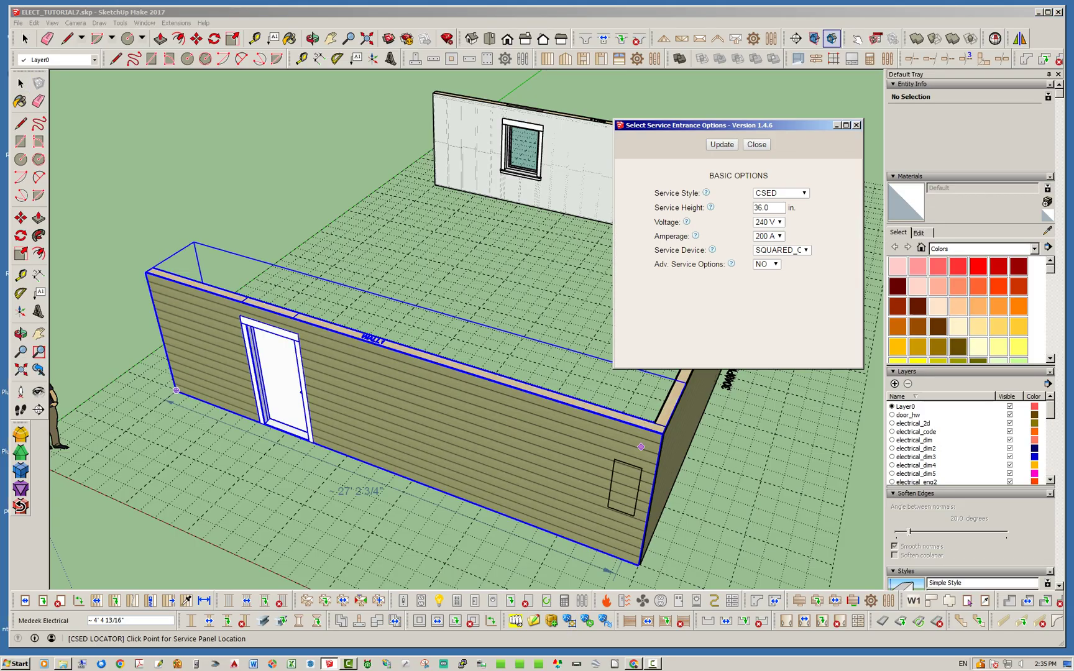
left_click_drag(721, 125, 731, 99)
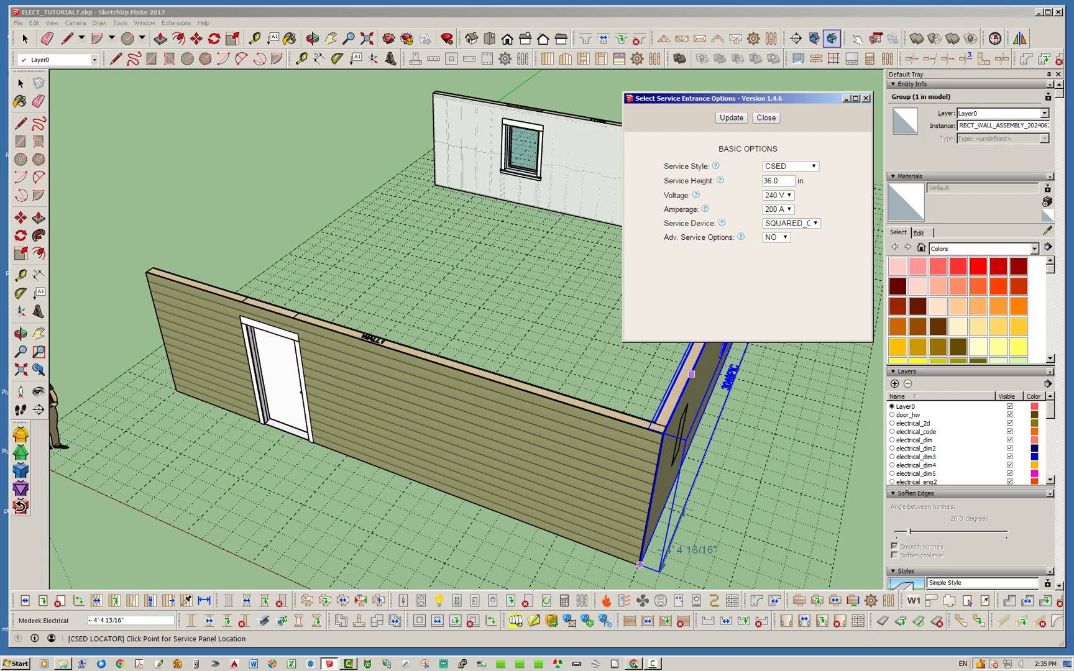
left_click(789, 166)
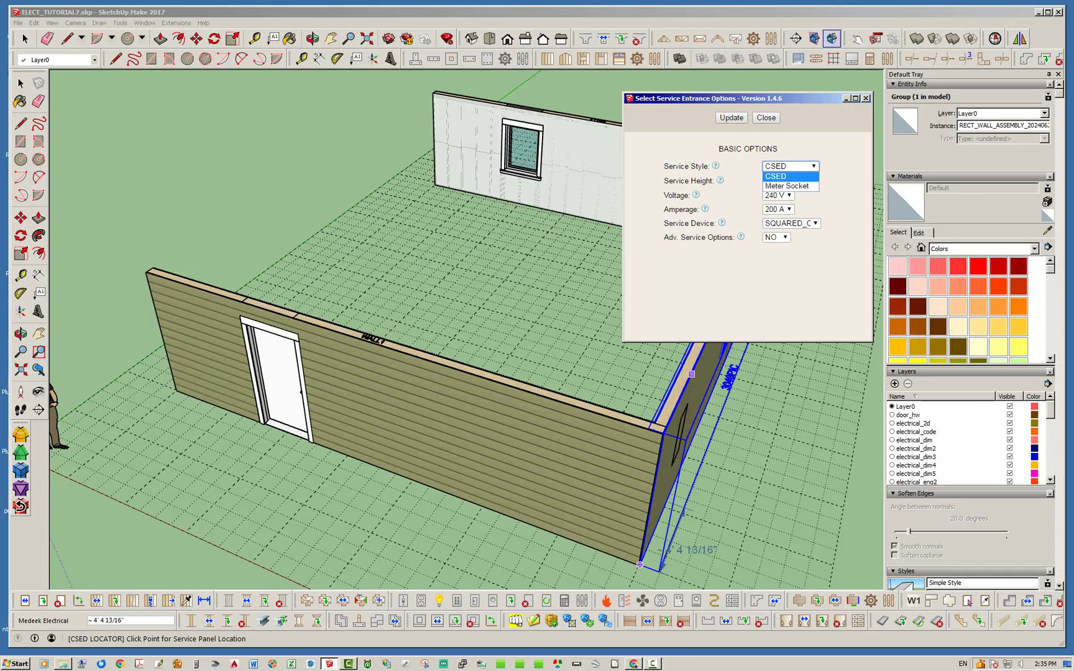
key("Down")
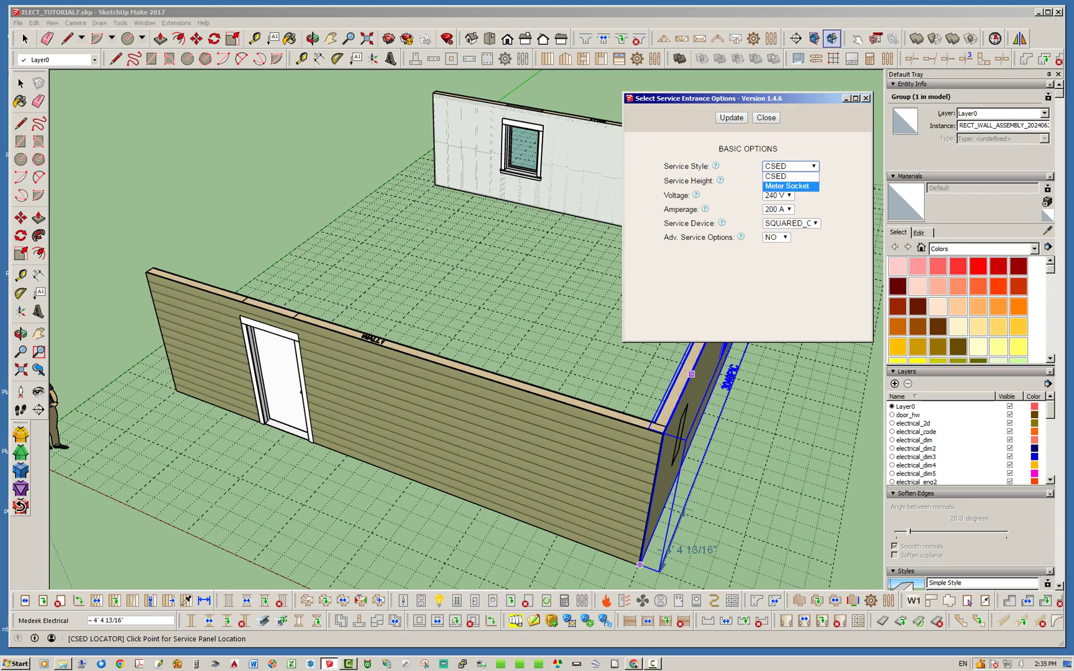
key("Up")
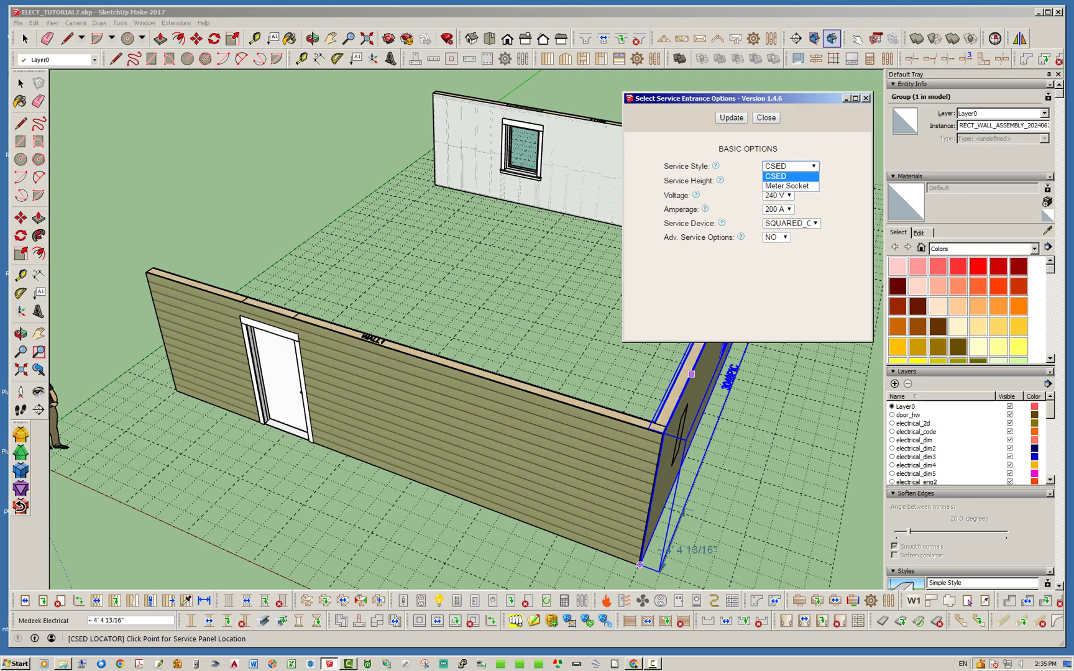
key("Return")
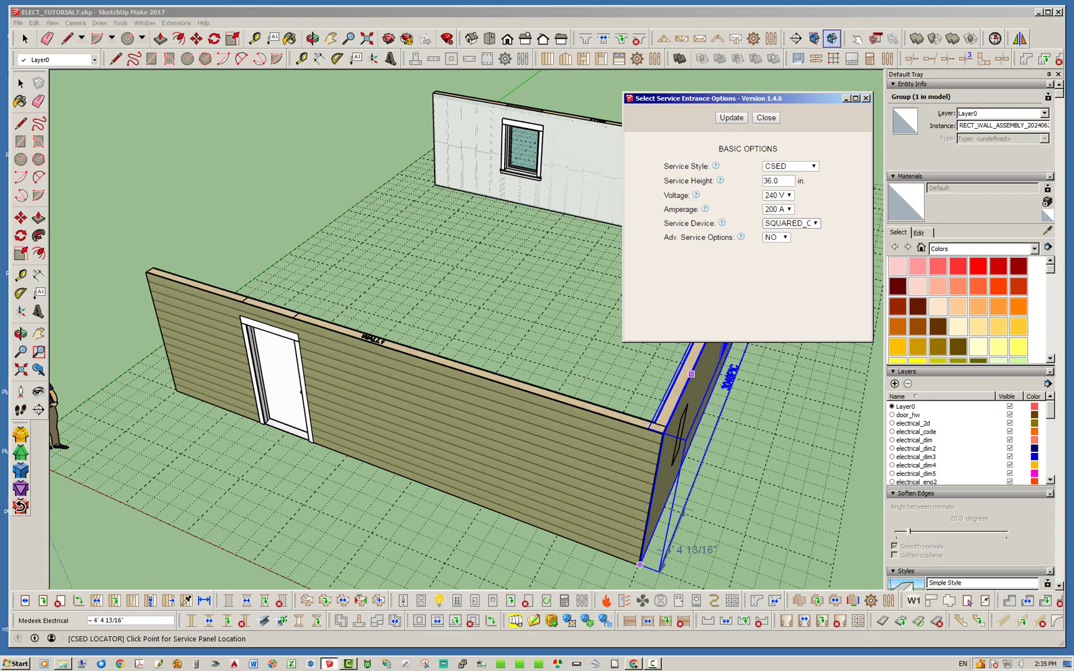
left_click(805, 224)
key("Return")
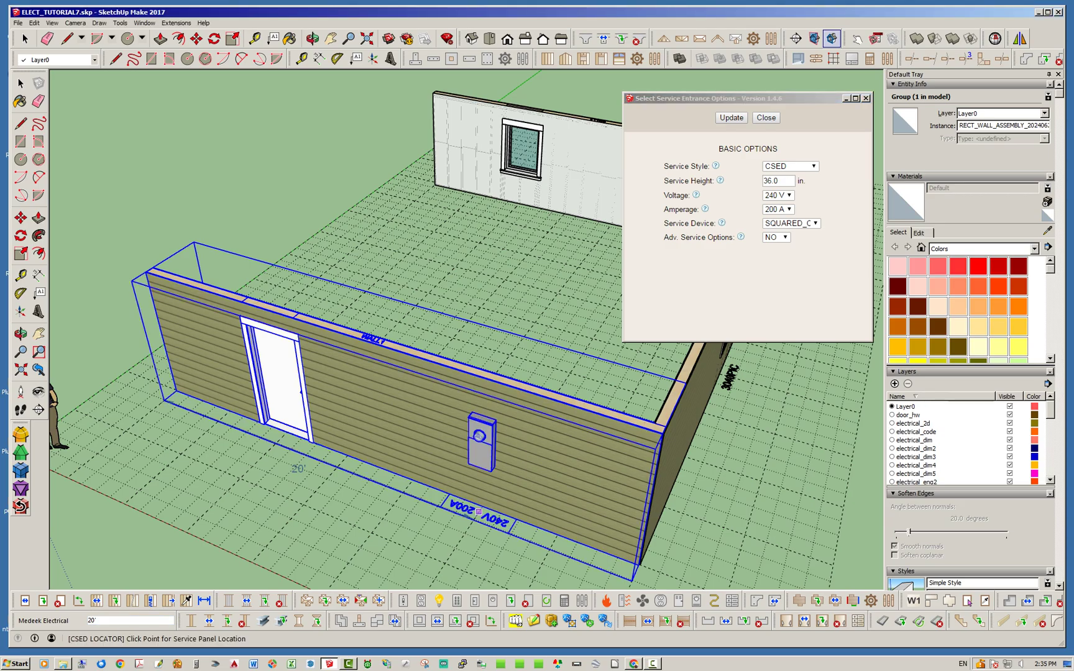
scroll(491, 469, "up", 4)
key("space")
Examine the placed service panel, its meter and its voltage and amperage label up close and from farther away.
scroll(469, 444, "up", 5)
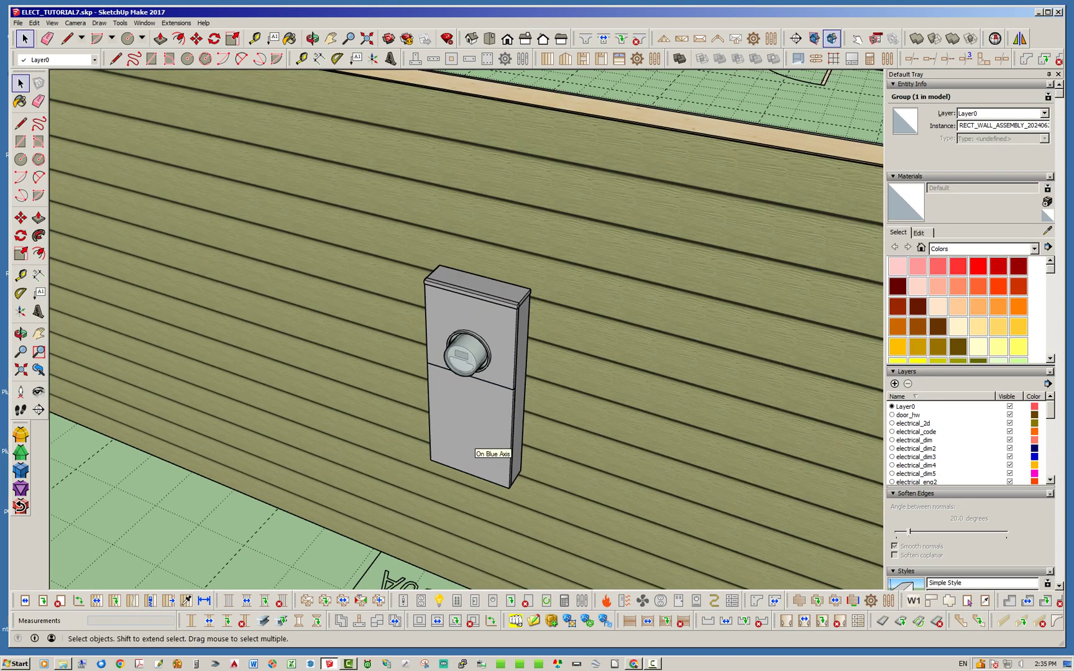
scroll(481, 351, "down", 2)
middle_click_drag(482, 351, 488, 267)
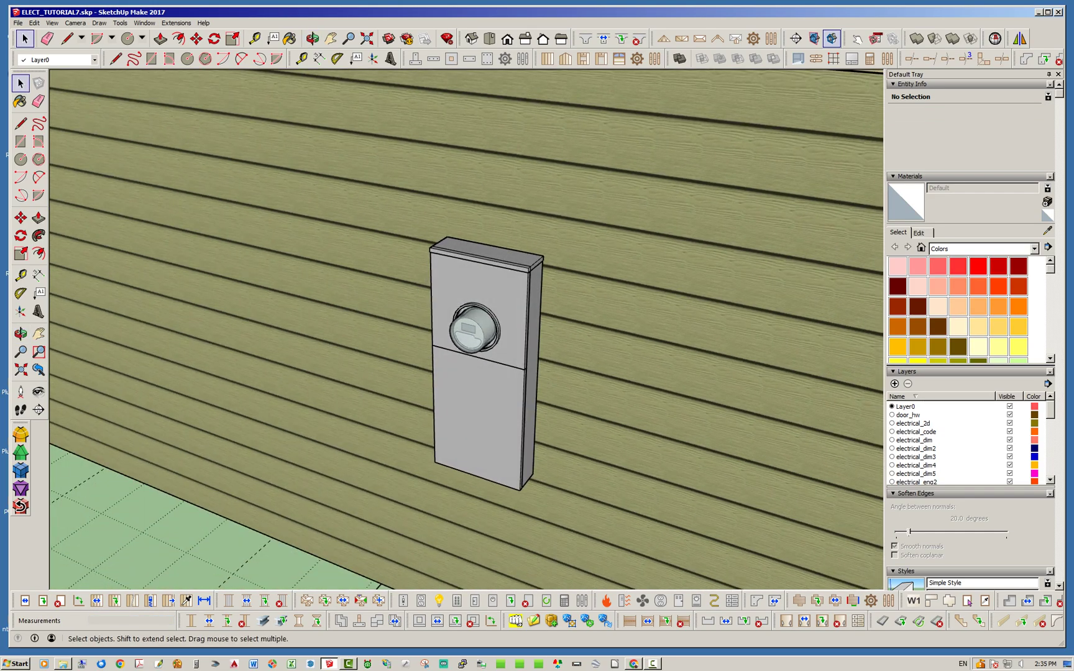
scroll(487, 258, "down", 2)
middle_click_drag(475, 335, 463, 382)
scroll(463, 382, "down", 3)
scroll(447, 478, "up", 4)
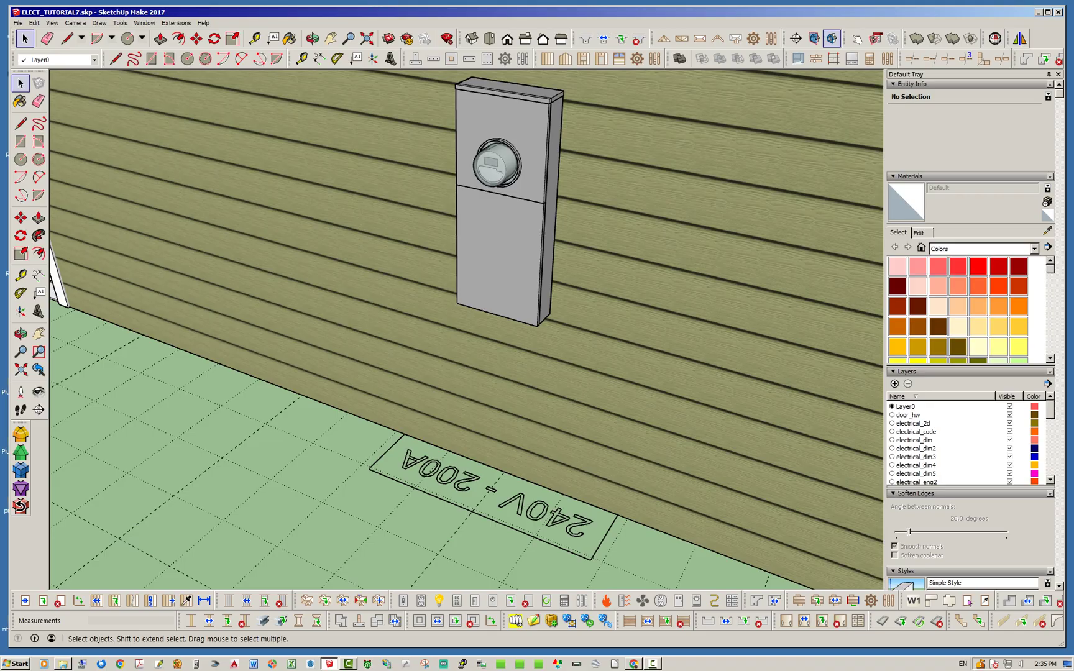
scroll(582, 354, "down", 1)
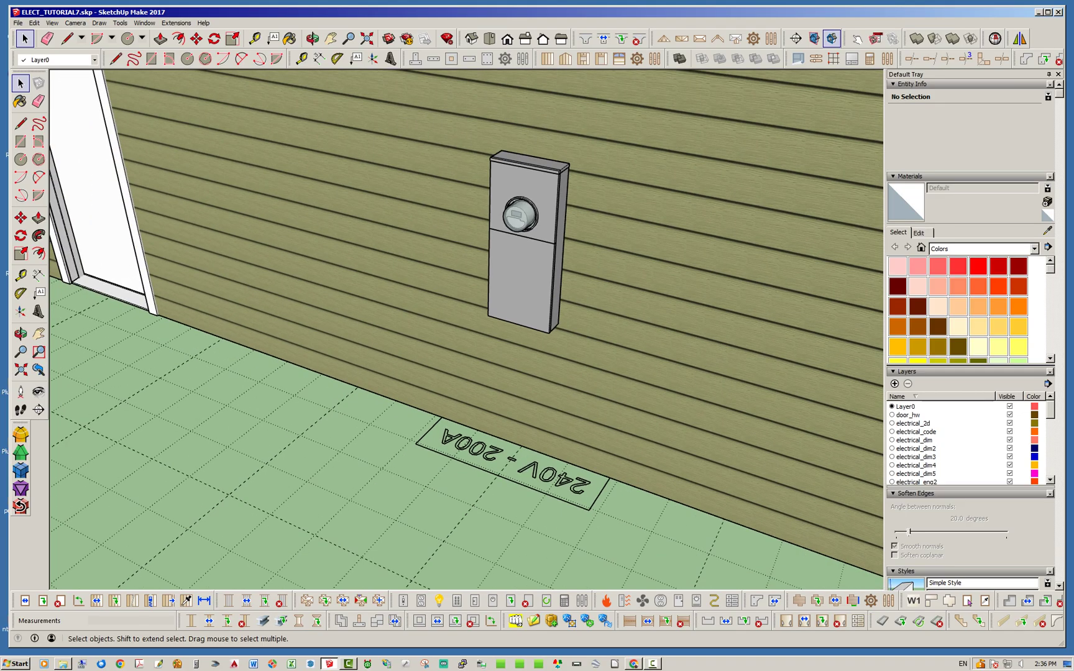
scroll(466, 330, "down", 4)
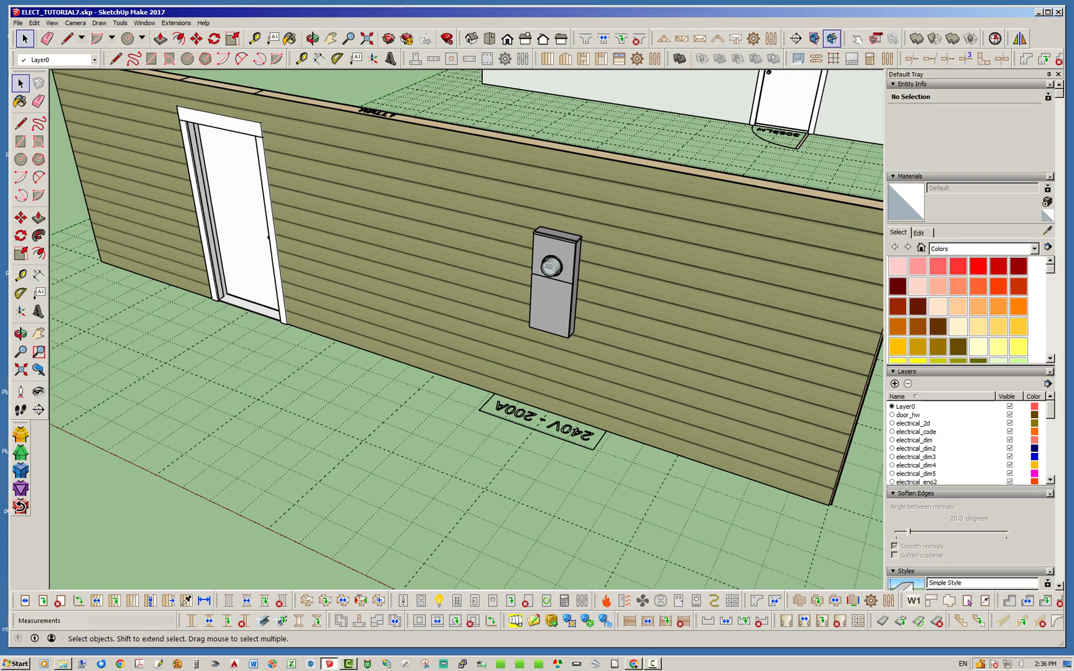
scroll(555, 283, "up", 2)
scroll(555, 283, "up", 3)
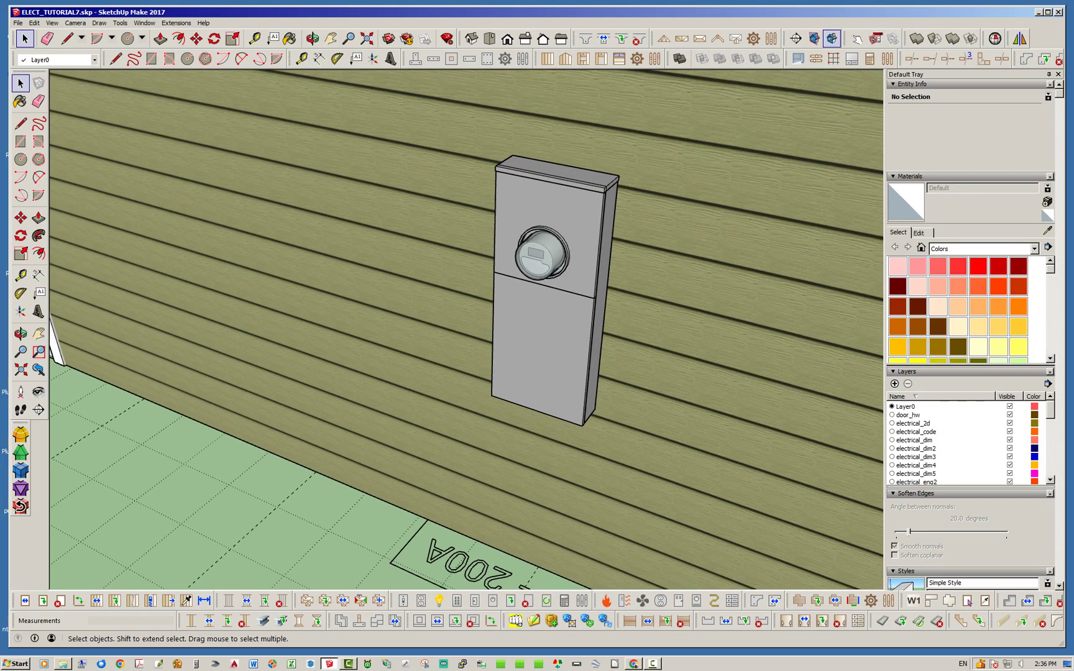
scroll(547, 255, "down", 4)
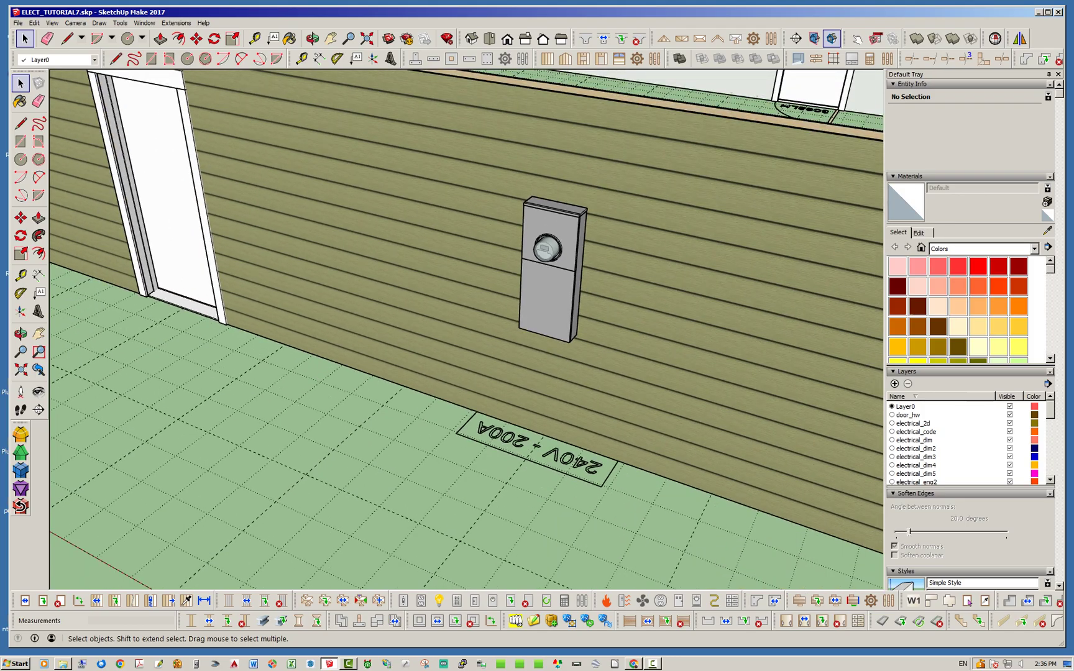
scroll(746, 423, "down", 1)
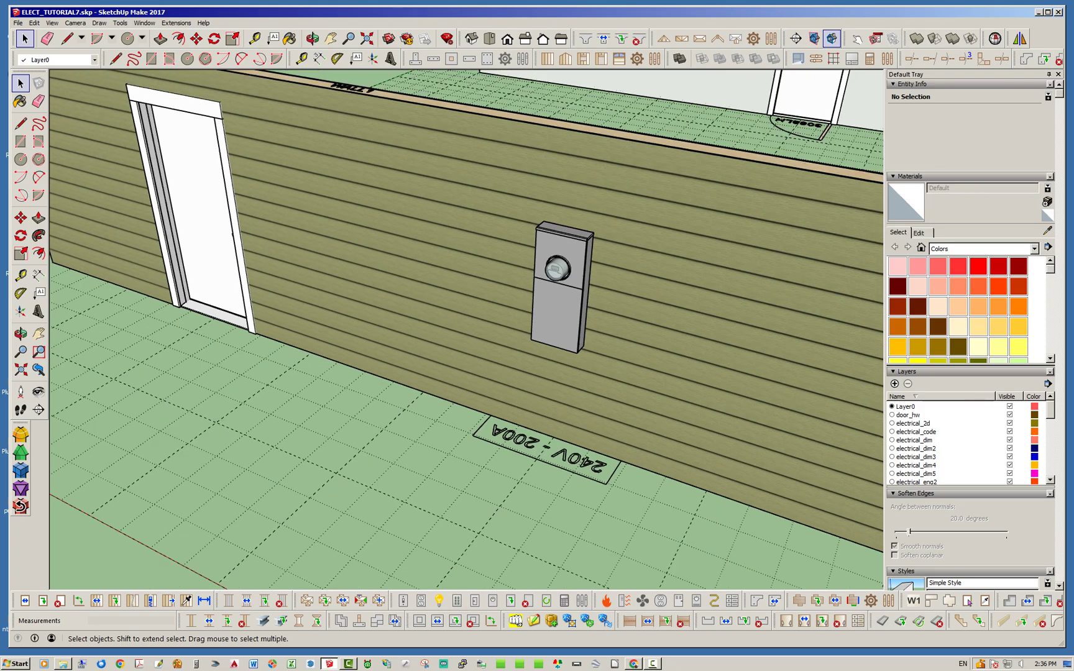
Place a Meter Socket service entrance with device SQUARED_MS_1008801 on the same wall, between the door and the CSED panel.
left_click(494, 600)
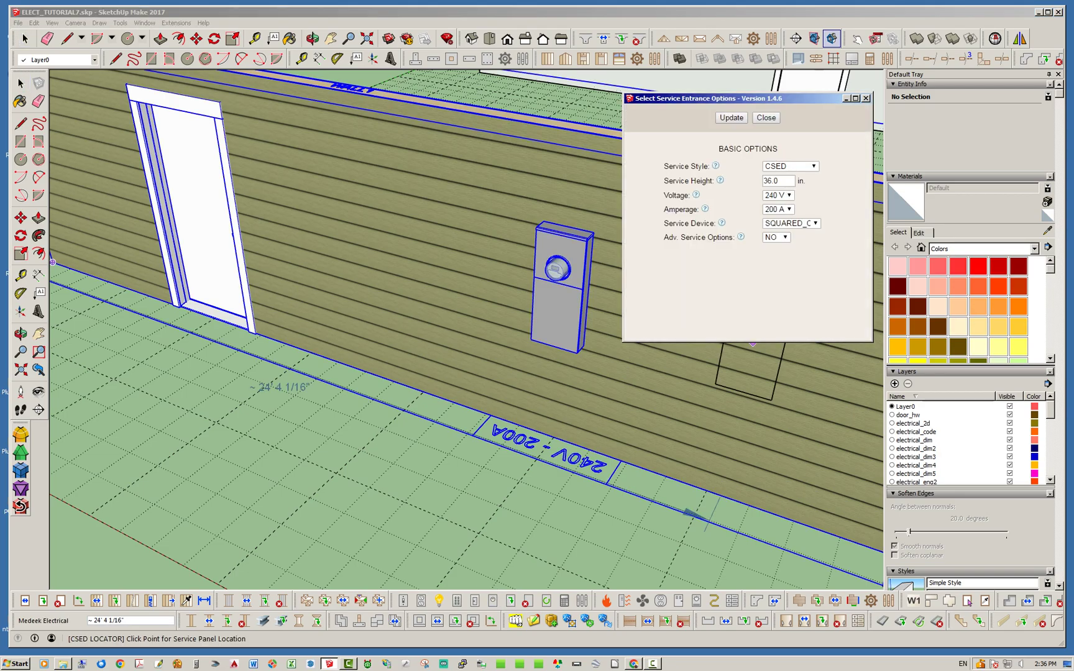
left_click(790, 166)
left_click(788, 186)
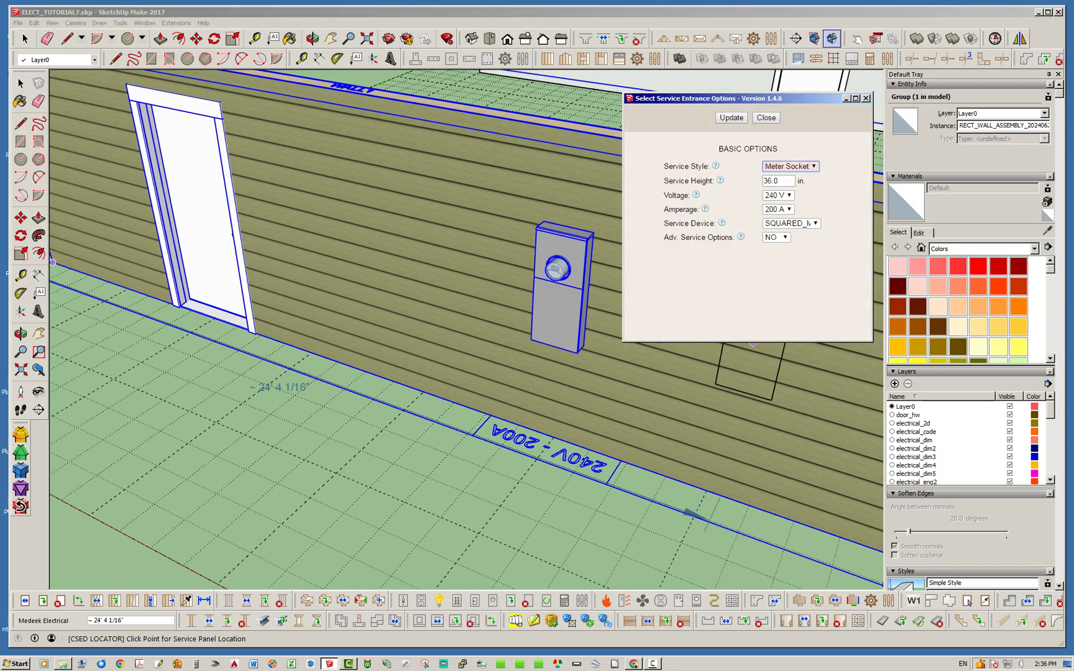
left_click(791, 223)
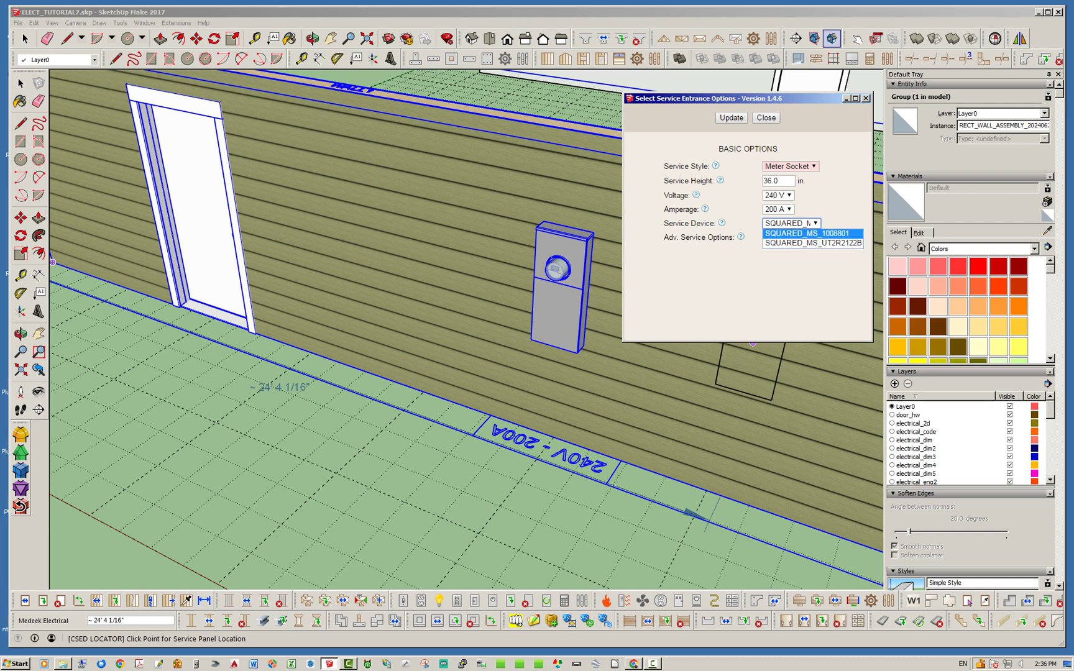
left_click(807, 234)
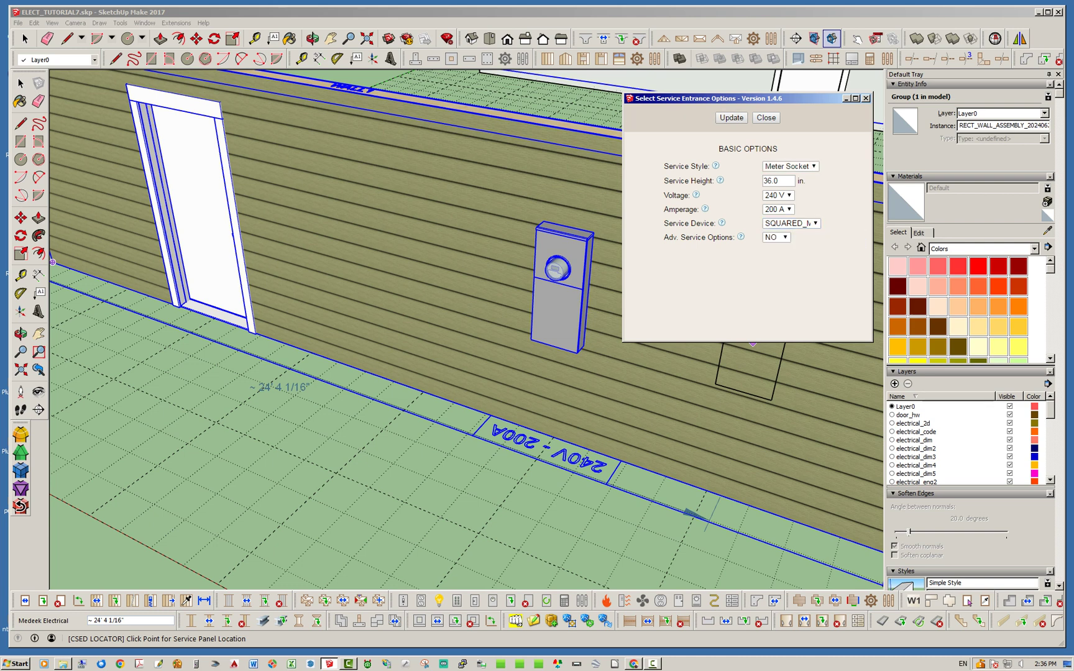
left_click(415, 275)
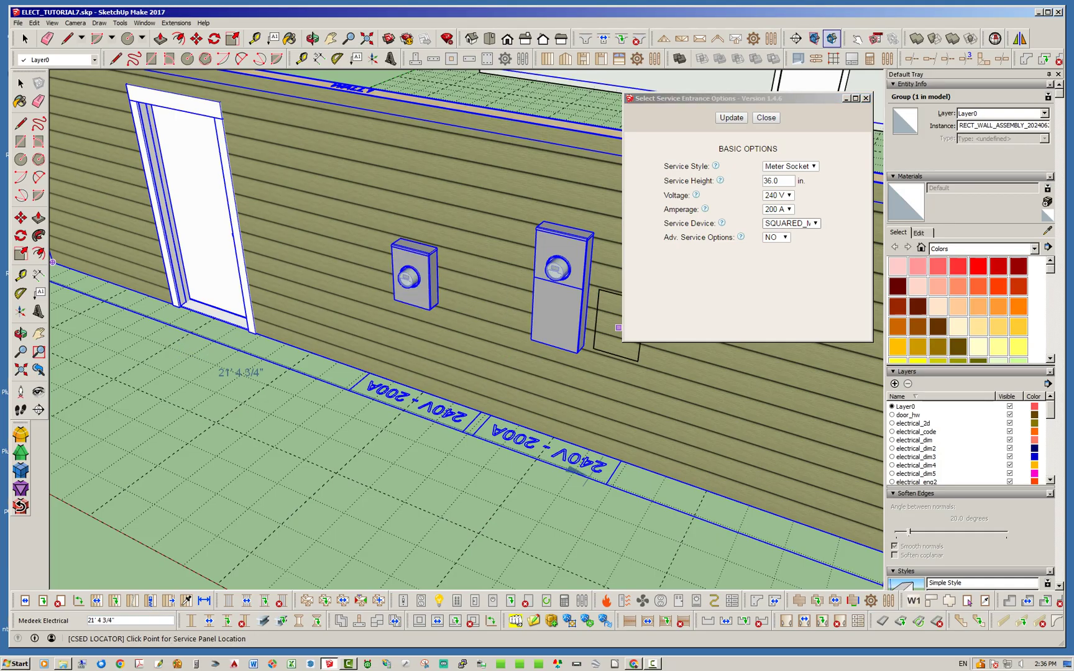
Place a SQUARED_MS_UT2R2122B meter socket 24' along the same wall, between the CSED panel and the corner, and end the service entrance tool.
left_click(791, 223)
left_click(812, 243)
left_click(732, 117)
scroll(404, 258, "down", 2)
scroll(380, 205, "down", 1)
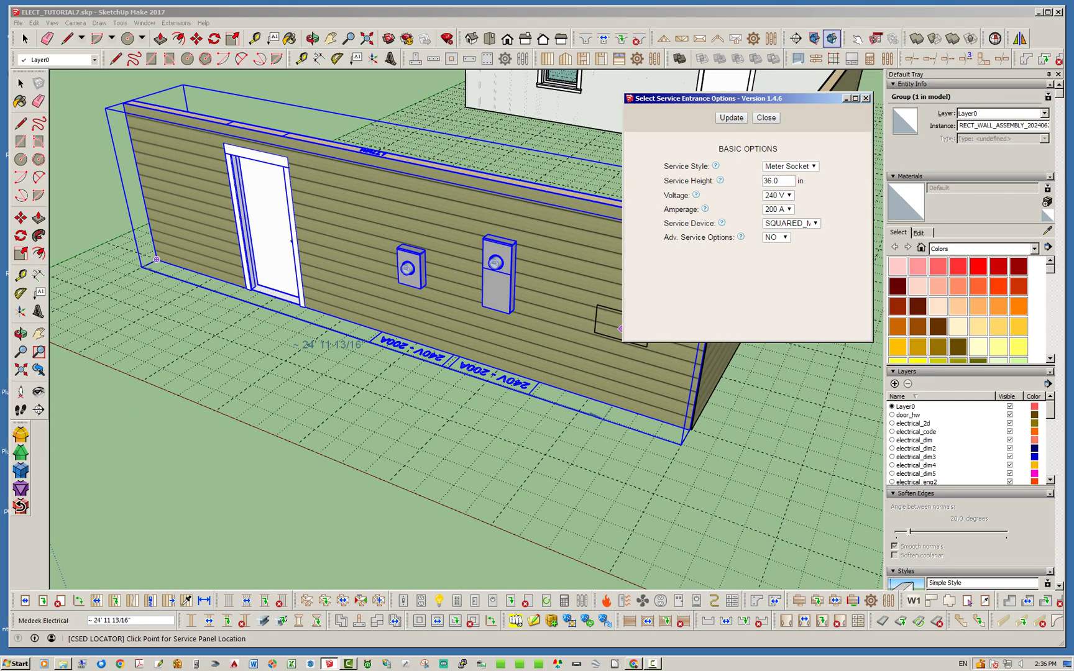
scroll(561, 367, "down", 1)
scroll(578, 388, "up", 2)
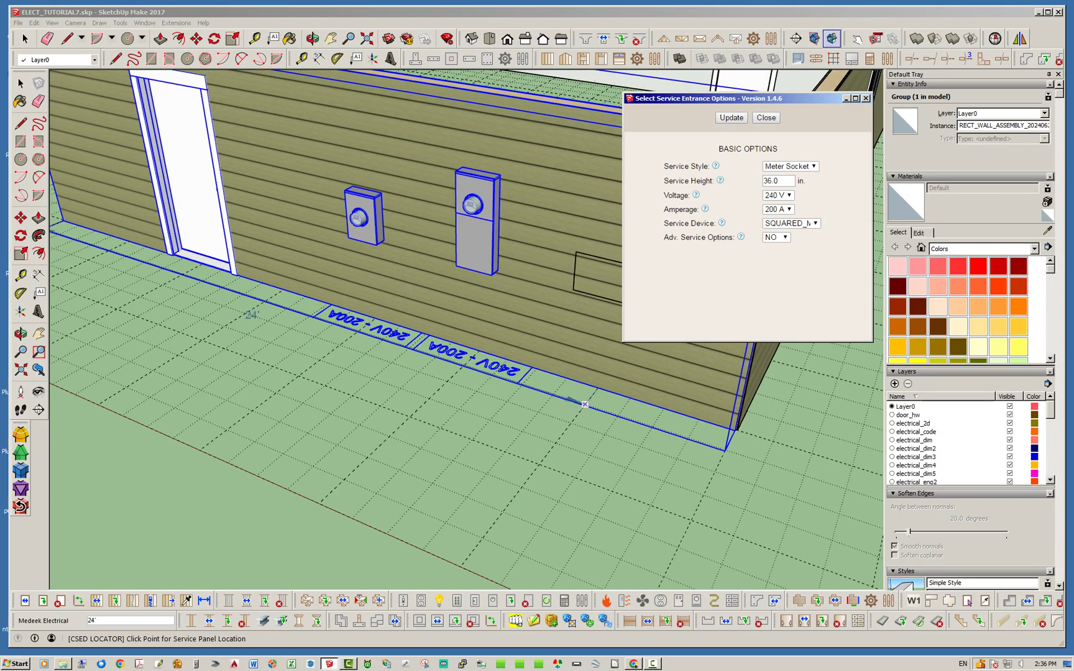
left_click(585, 405)
left_click(766, 118)
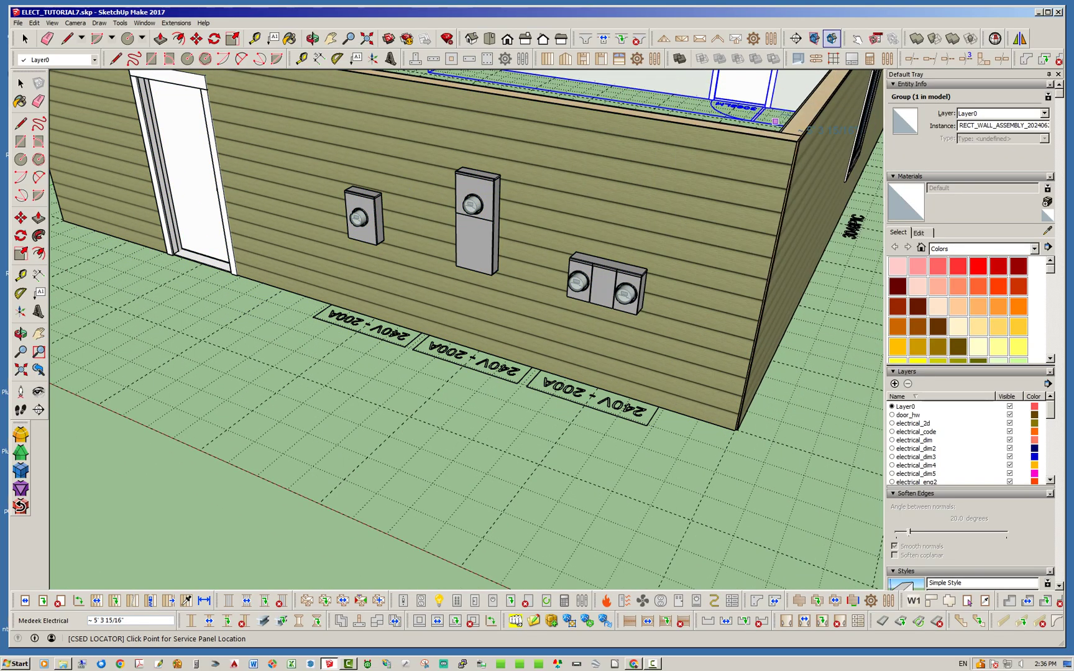
key("space")
Examine the double meter socket and compare the three service entrances on the wall from both sides.
scroll(625, 268, "up", 5)
middle_click_drag(563, 264, 519, 298)
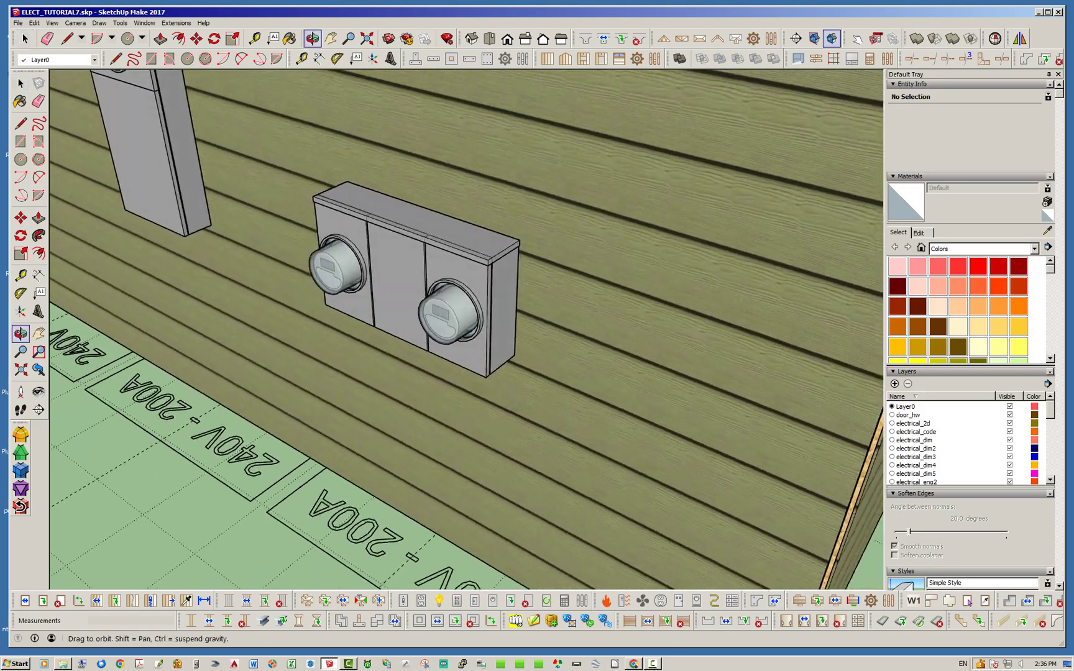
middle_click_drag(687, 302, 709, 305)
scroll(709, 305, "down", 5)
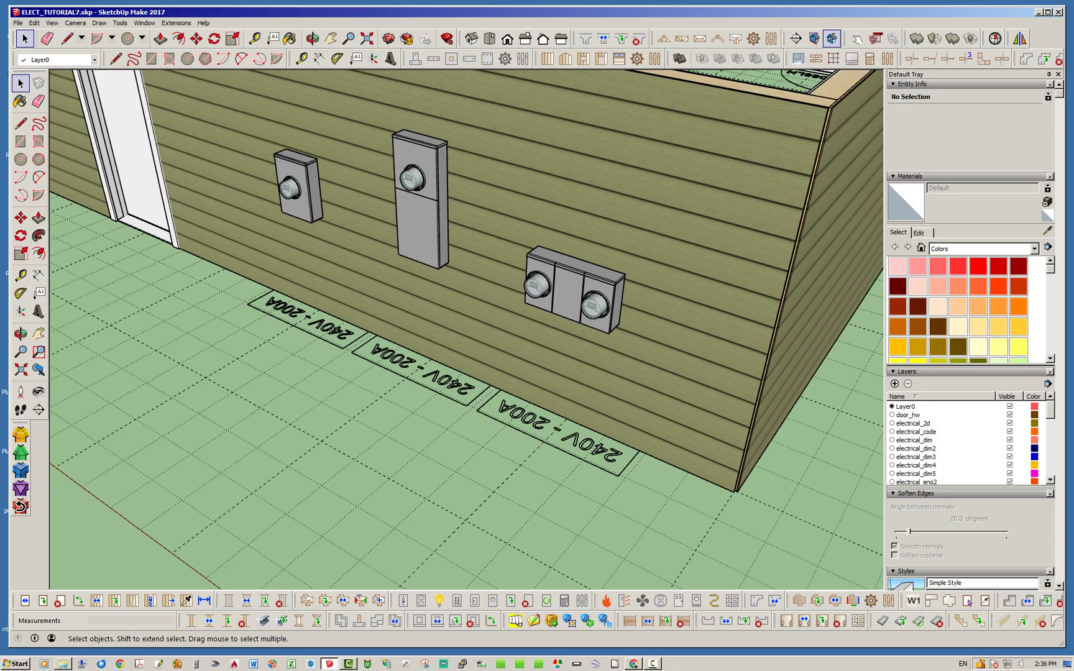
middle_click_drag(435, 304, 640, 292)
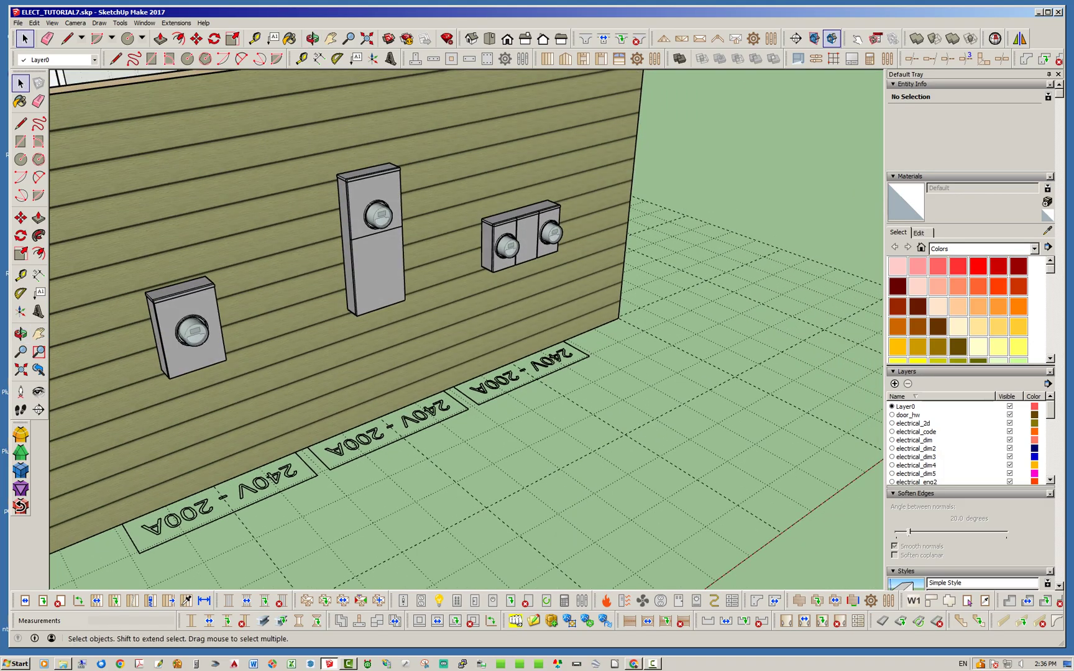
scroll(551, 275, "down", 4)
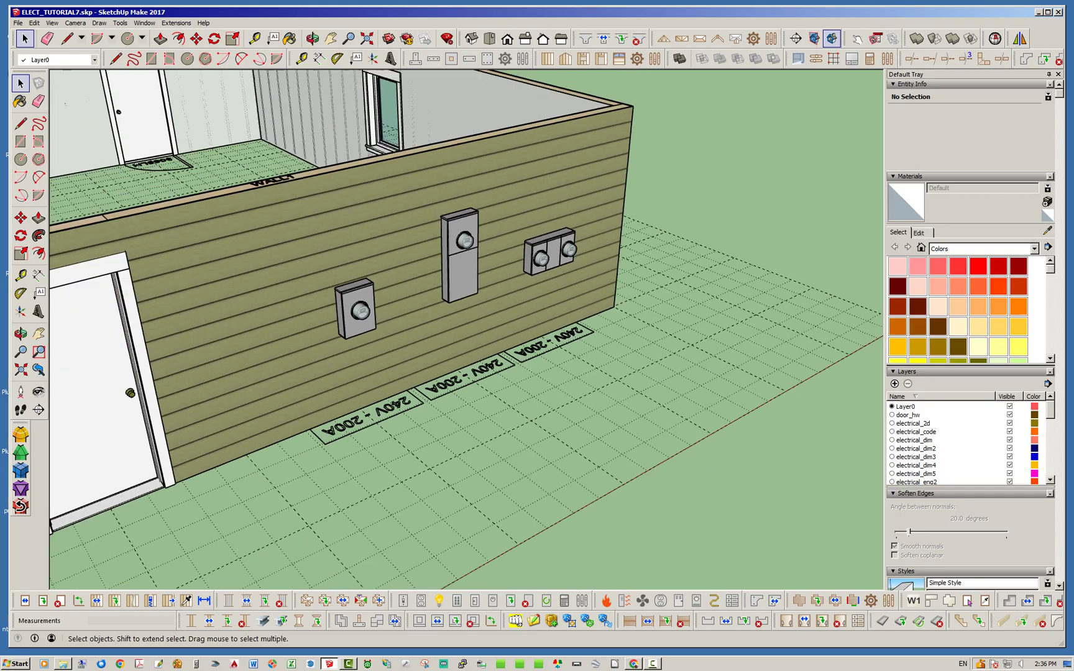
middle_click_drag(551, 275, 513, 311)
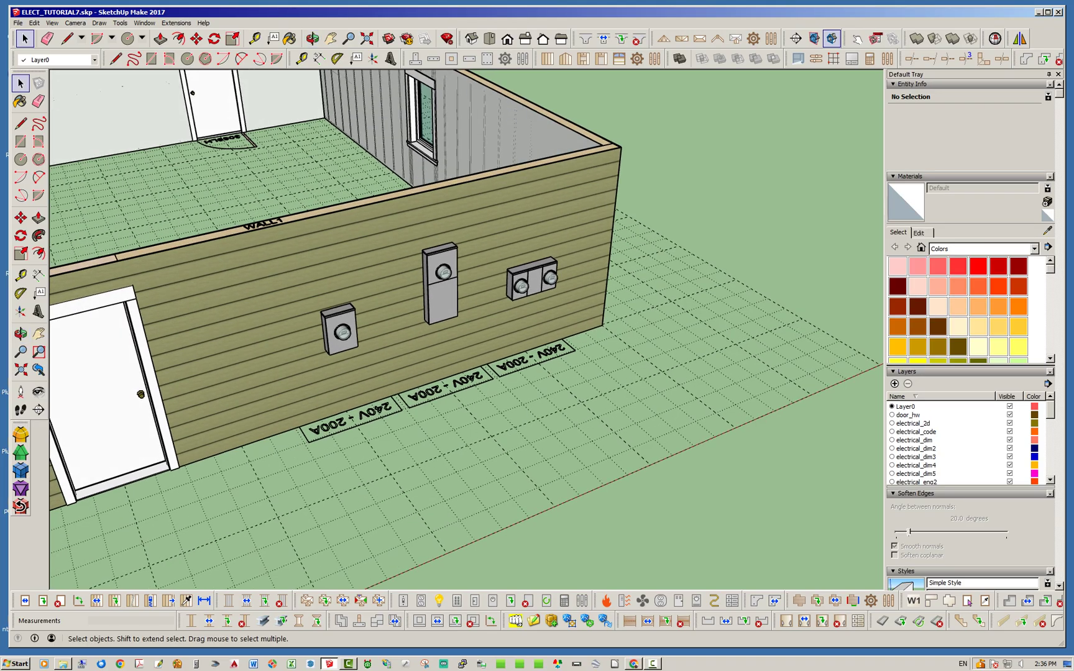
Switch to Windows Explorer and open the csed folder in the library of the medeek_electrical_ext plugin folder.
mouse_move(1073, 38)
left_mouse_down()
mouse_move(578, 77)
mouse_move(543, 26)
left_mouse_up()
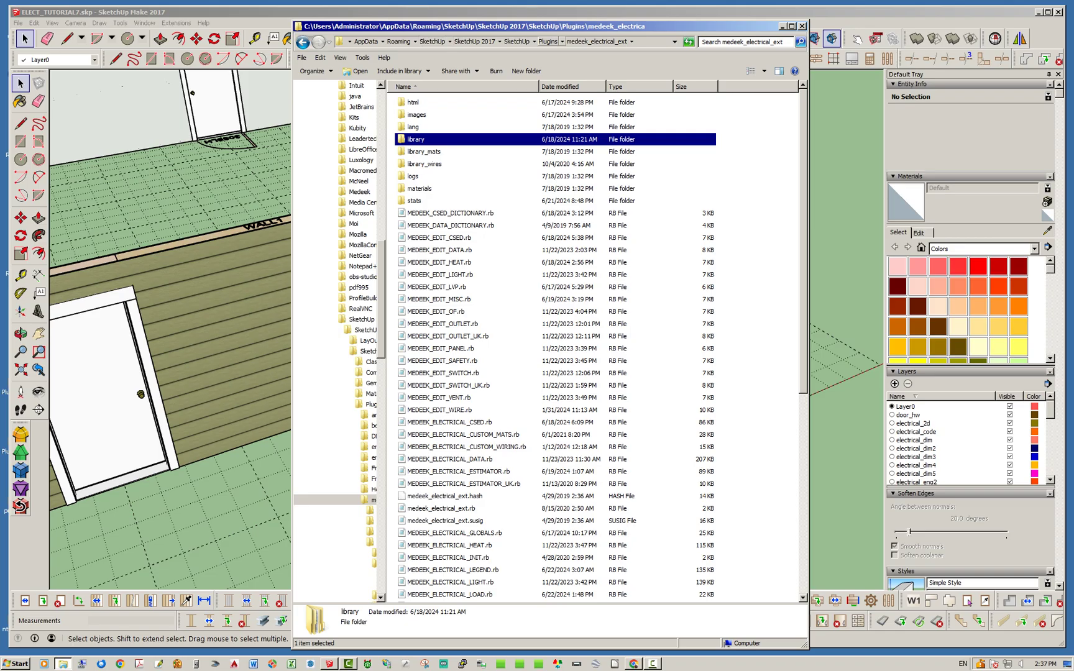
left_click(547, 41)
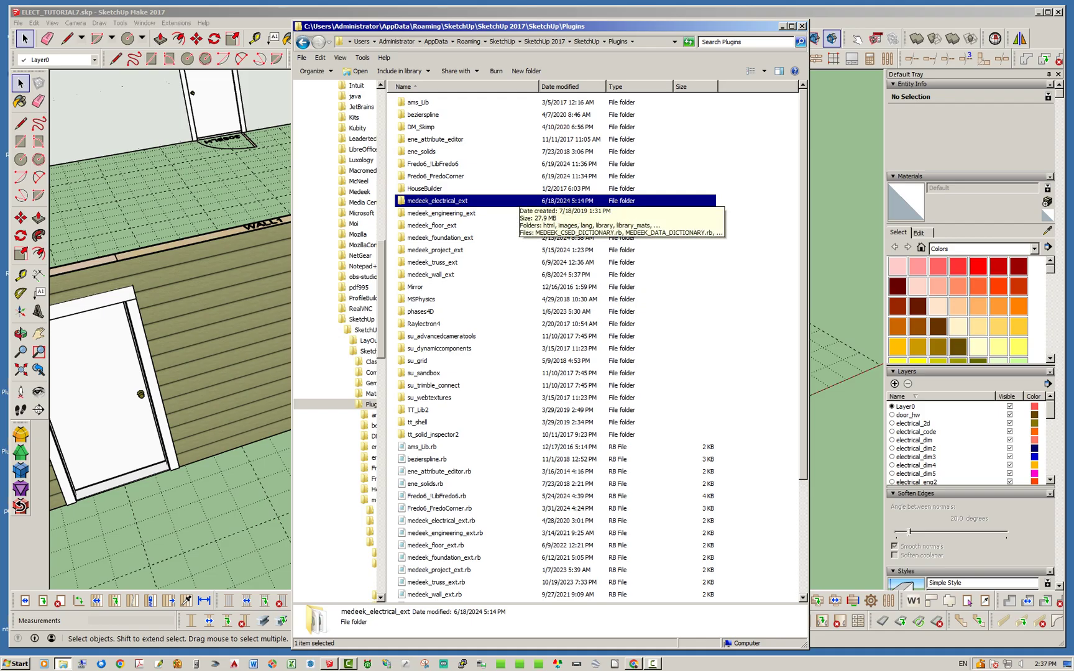
double_click(435, 201)
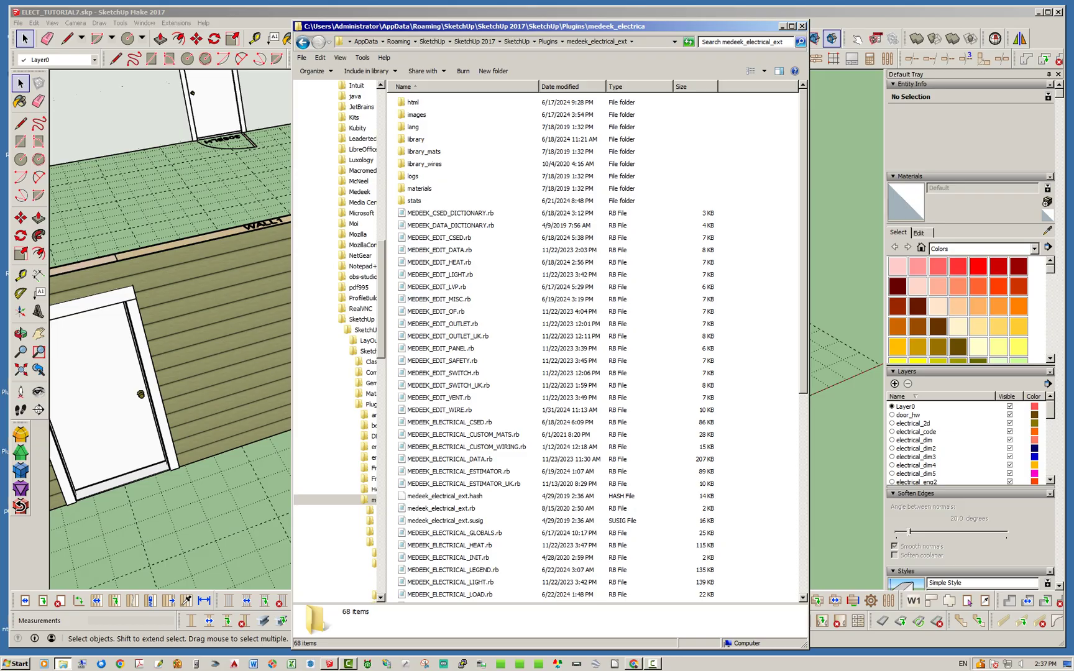
double_click(416, 139)
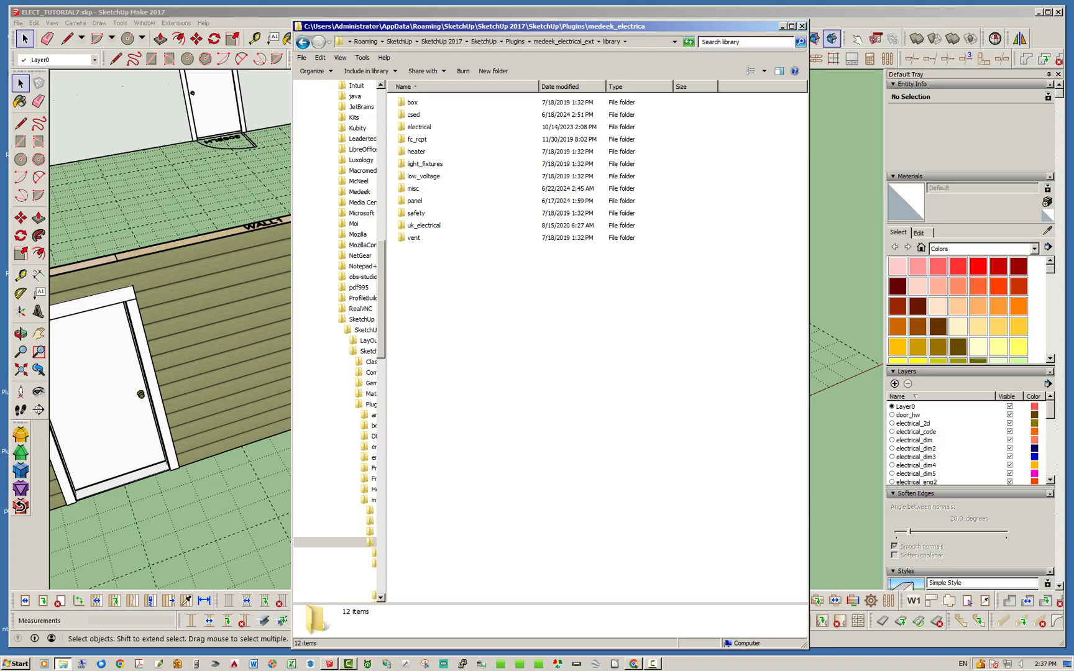
left_click(414, 115)
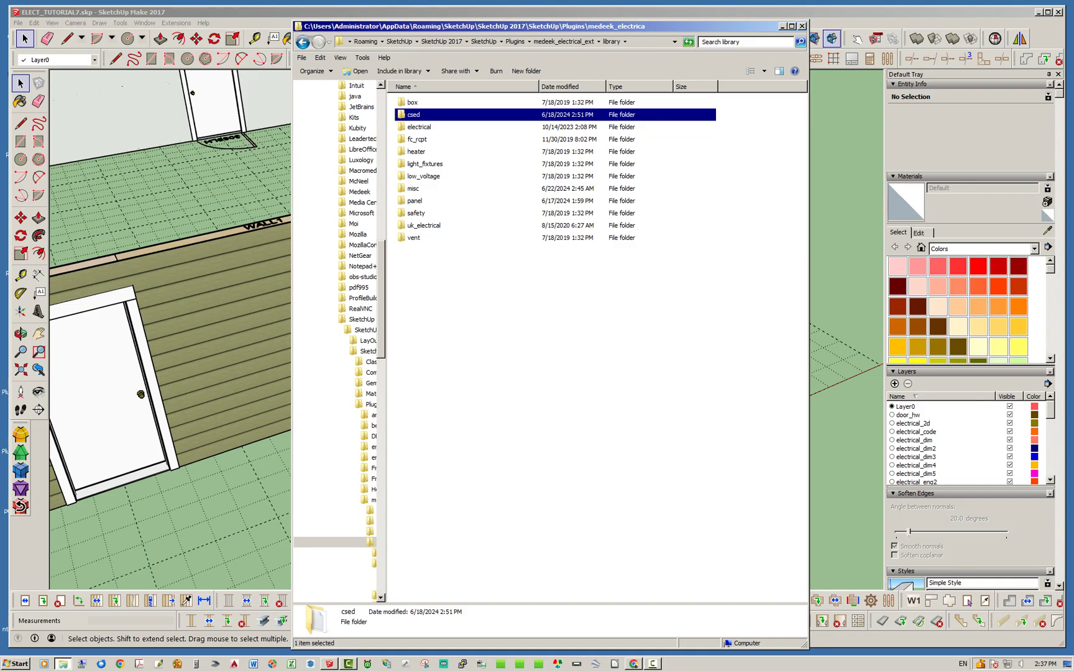
left_click(414, 188)
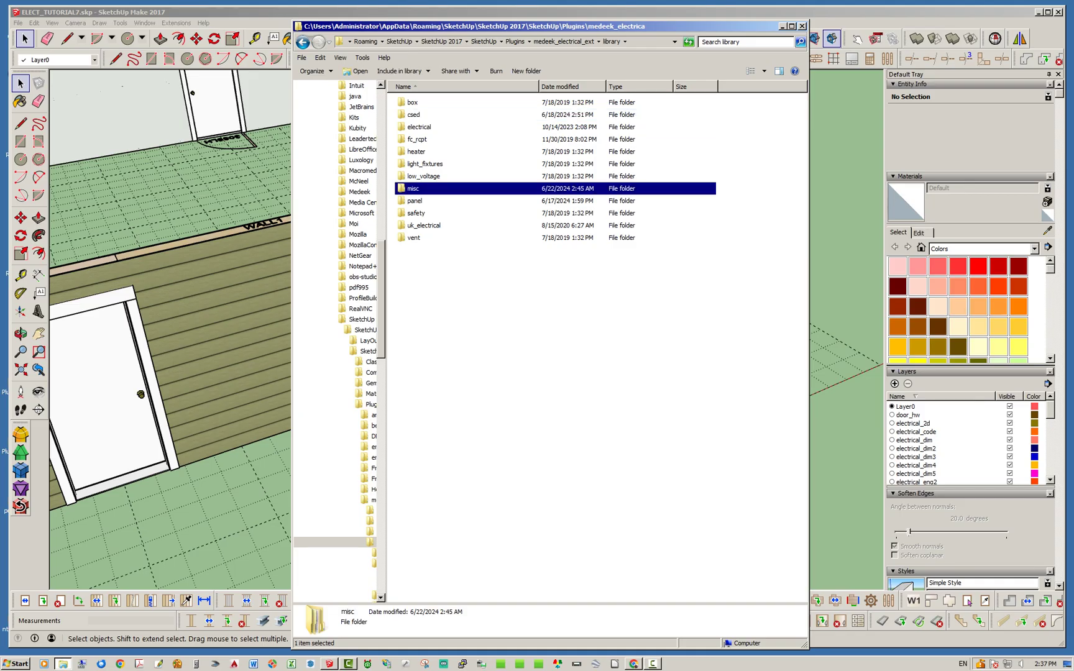
double_click(413, 115)
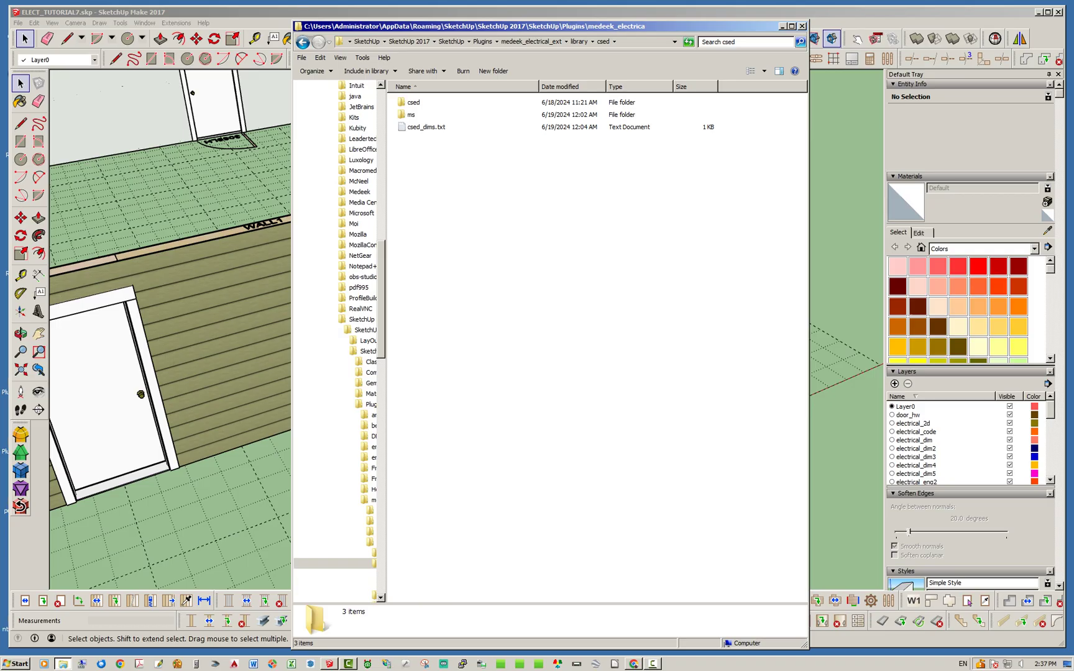
View the device models in the csed and ms subfolders and return to the parent csed folder.
double_click(414, 103)
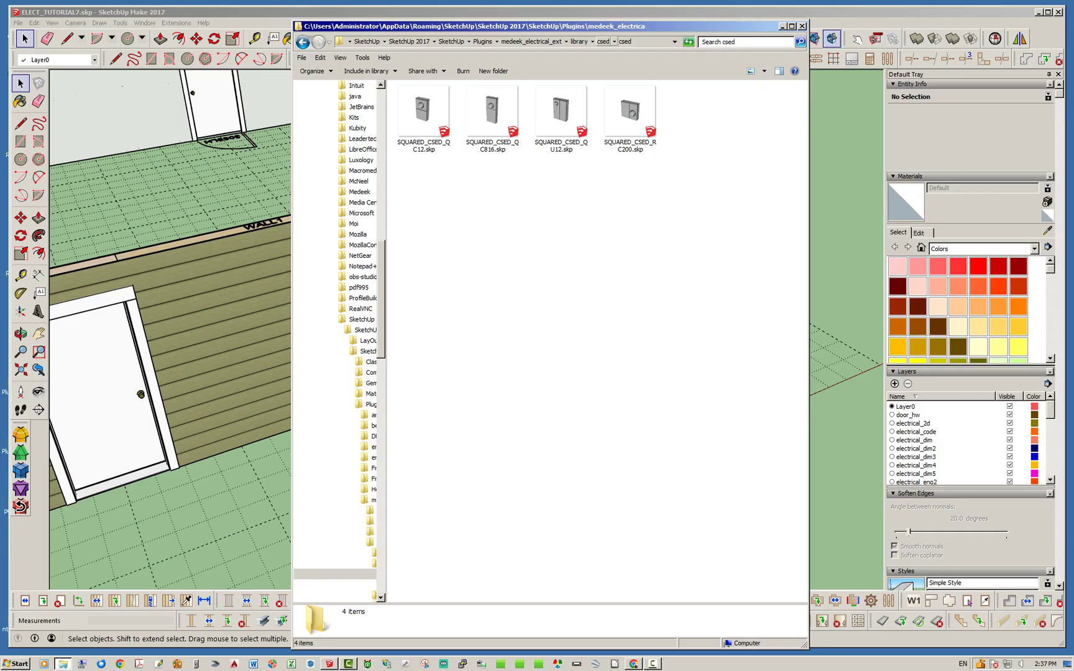
left_click(603, 41)
double_click(411, 115)
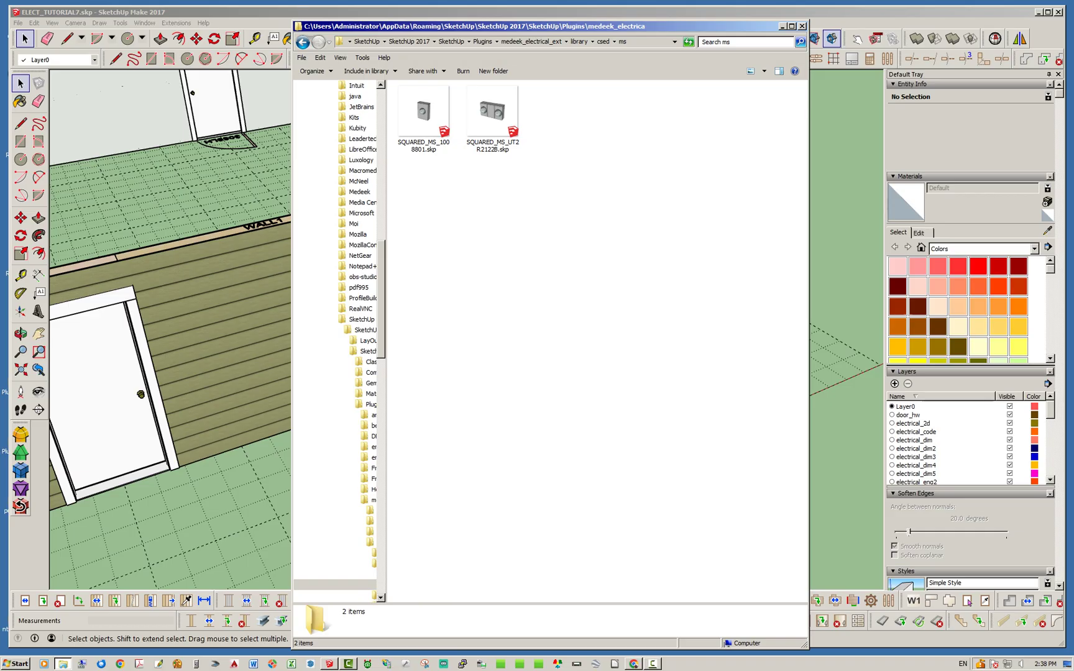
left_click(602, 41)
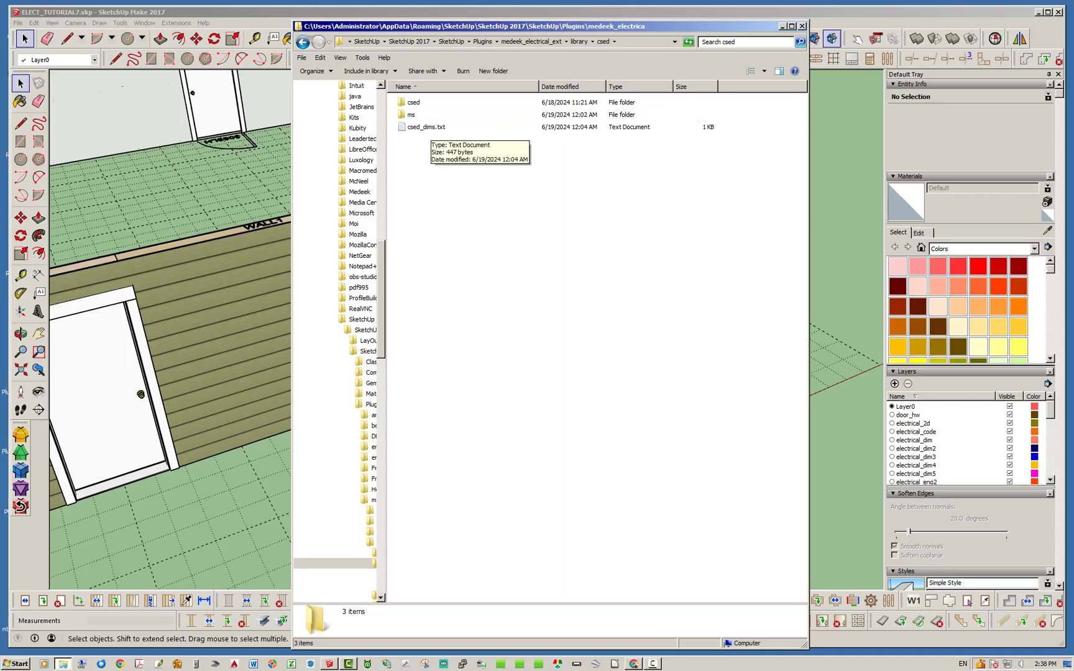
Open csed_dims.txt in Notepad and move its window clear of the folder listing.
double_click(428, 128)
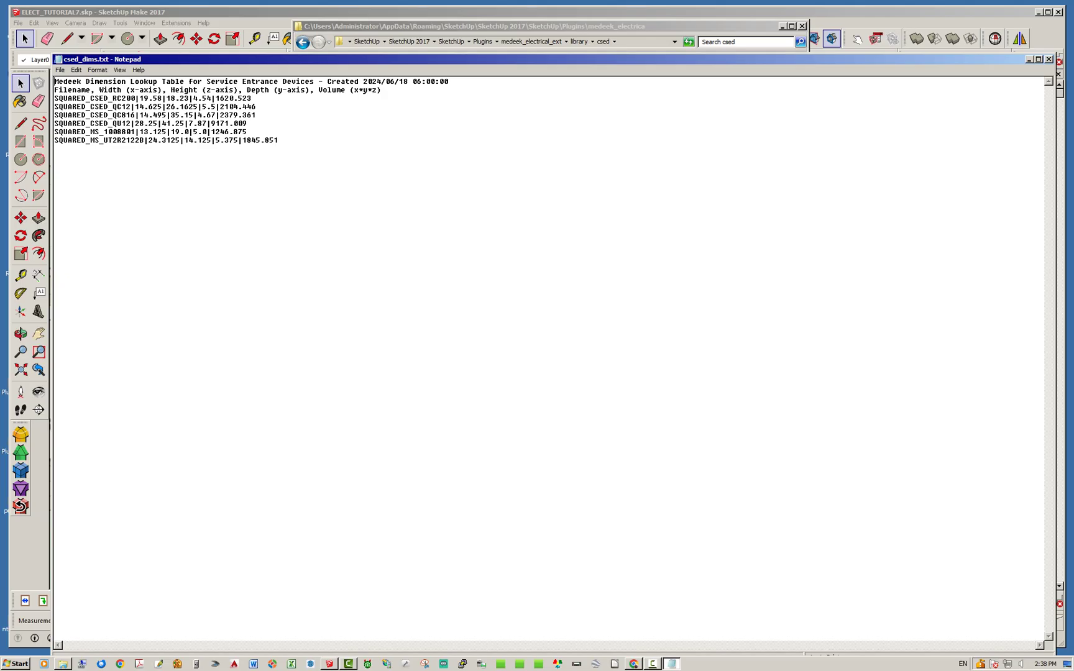
mouse_move(435, 60)
left_mouse_down()
mouse_move(459, 35)
mouse_move(444, 27)
mouse_move(443, 42)
left_mouse_up()
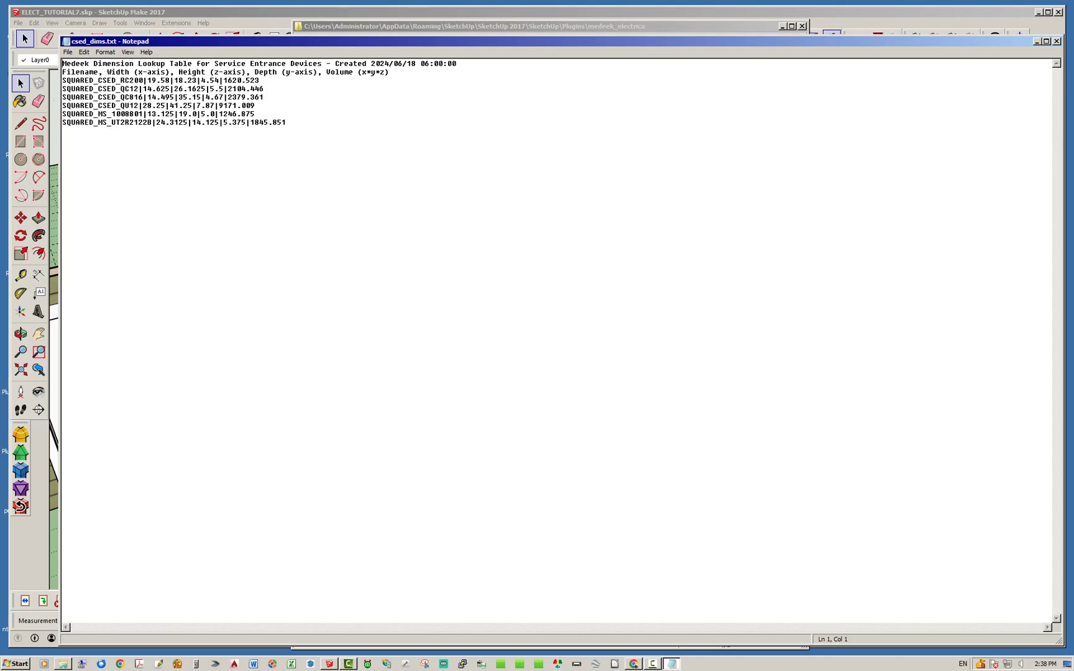
left_click_drag(443, 36, 442, 177)
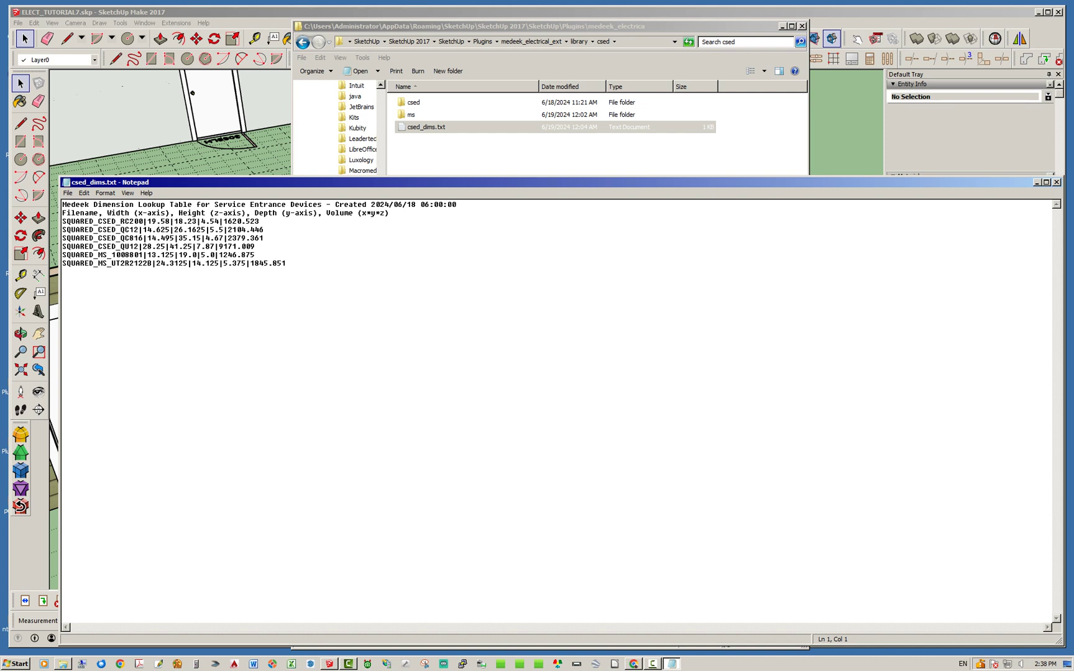
Examine the filename, dimensions and volume in the SQUARED_MS_UT2R2122B row of the lookup table, and close the file.
left_click_drag(153, 263, 62, 272)
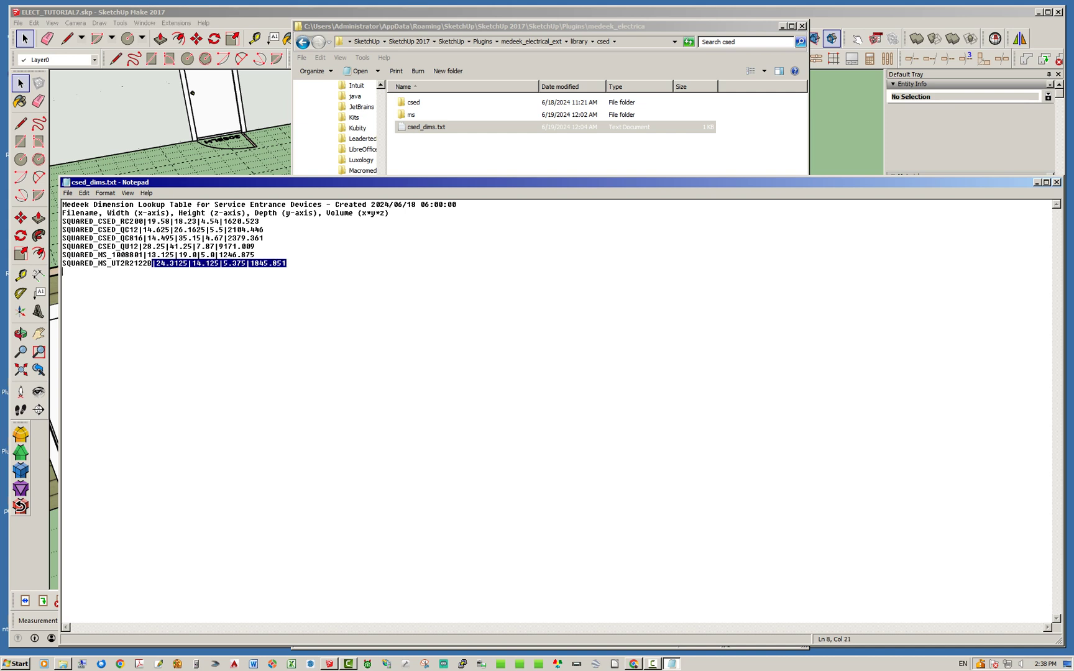
left_click(149, 264)
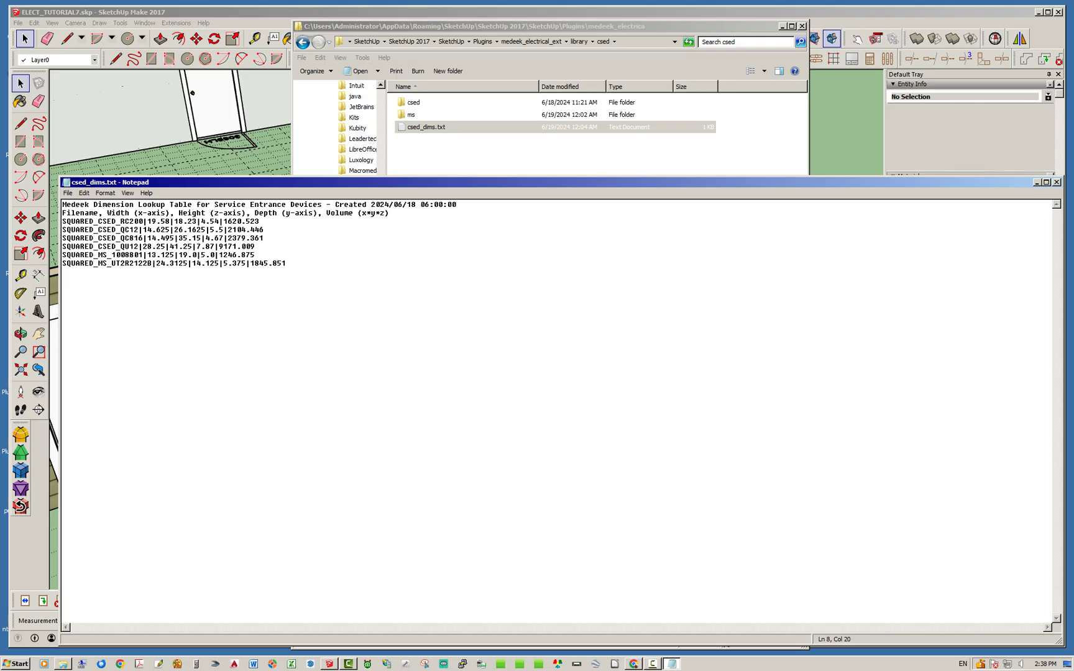
left_click_drag(149, 263, 84, 263)
left_click(161, 264)
left_click_drag(250, 263, 286, 264)
left_click(289, 264)
left_click_drag(287, 263, 250, 263)
left_click(246, 264)
mouse_move(435, 183)
left_mouse_down()
mouse_move(426, 148)
mouse_move(422, 156)
left_mouse_up()
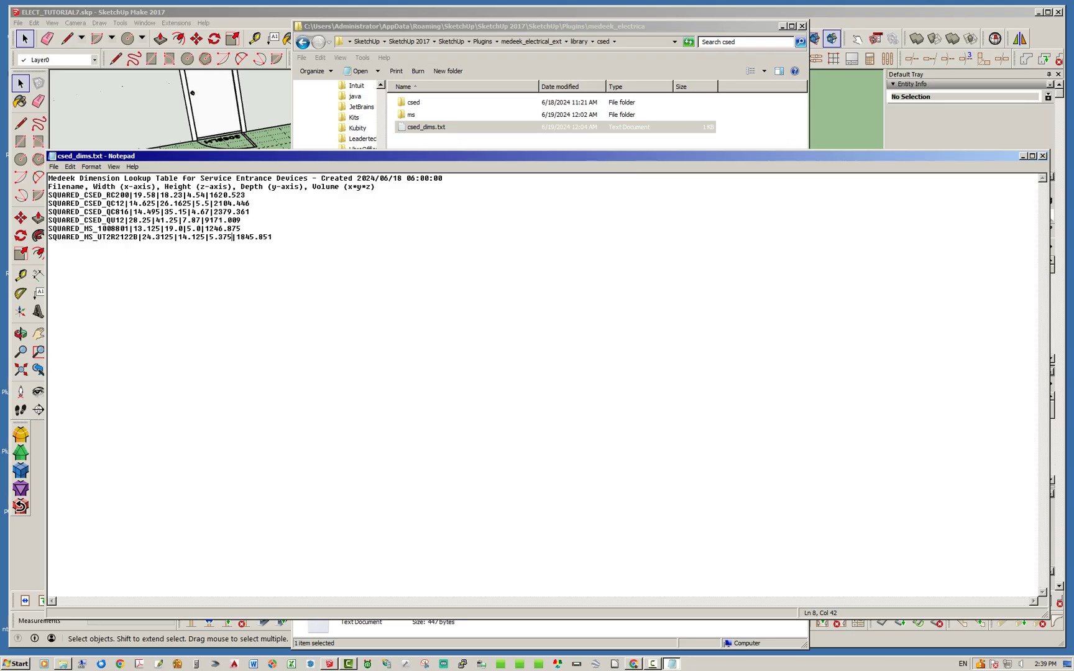
left_click_drag(275, 237, 49, 238)
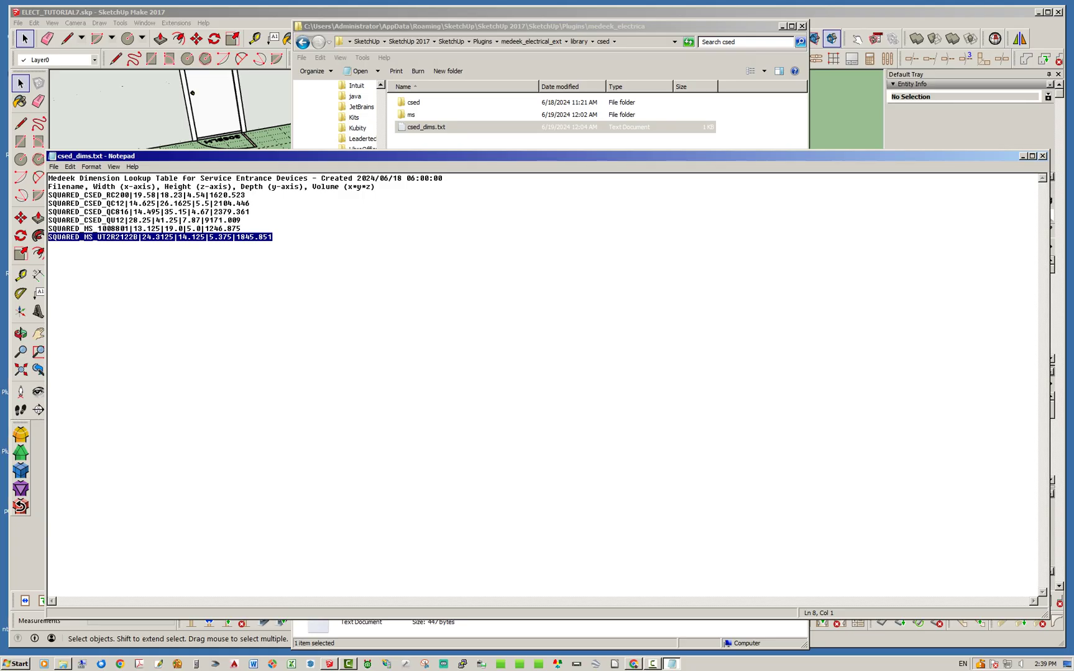
left_click(1042, 155)
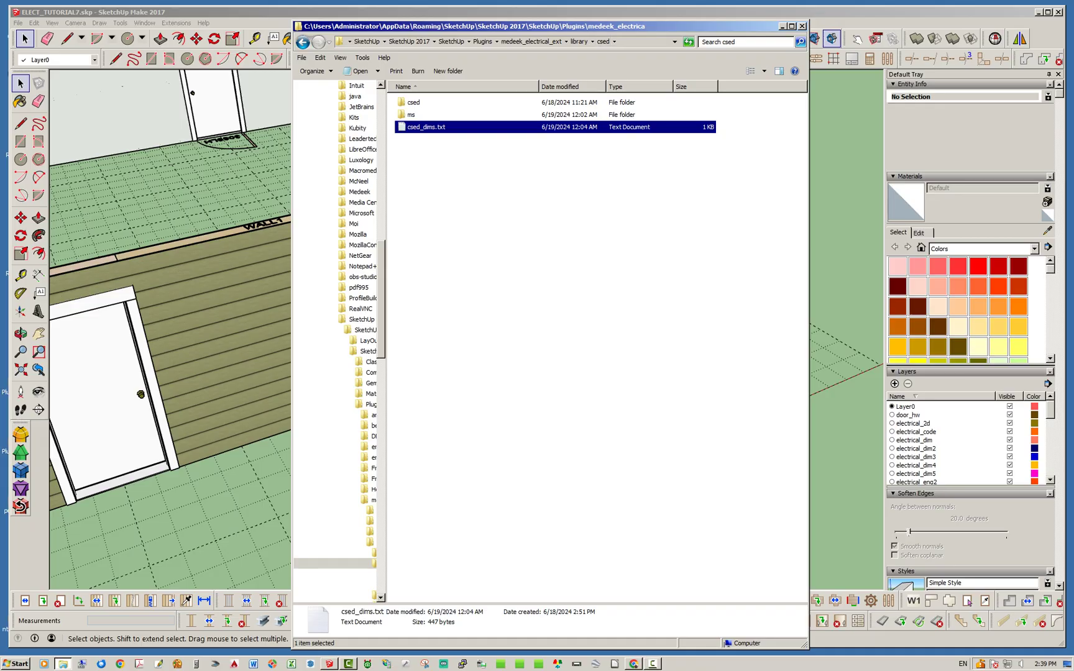
Go up to the library folder, move the Explorer window out of the way and switch back to the SketchUp model.
left_click(579, 42)
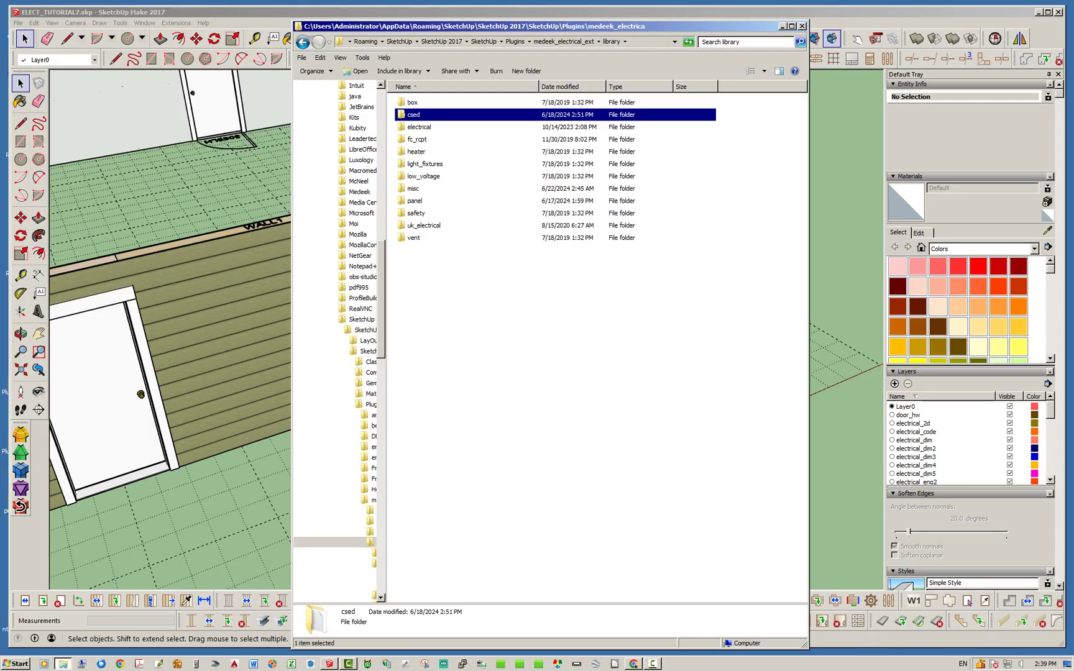
left_click_drag(584, 27, 1073, 32)
middle_click_drag(484, 298, 342, 351)
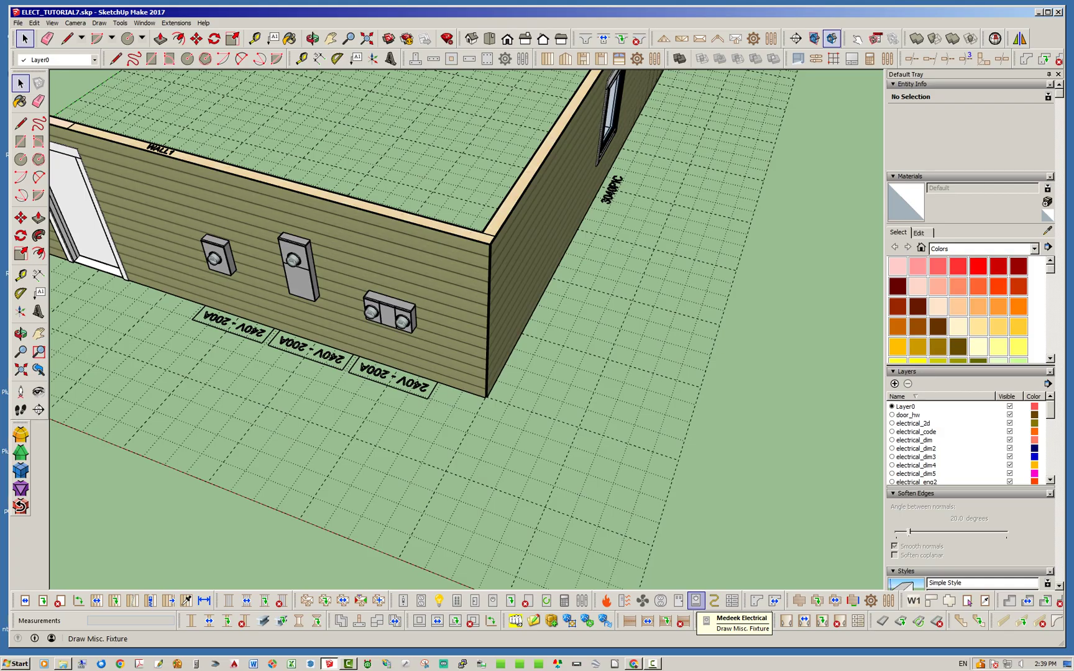
Start a Medeek Electrical miscellaneous fixture and set its fixture type to Disconnect Switch.
left_click(697, 600)
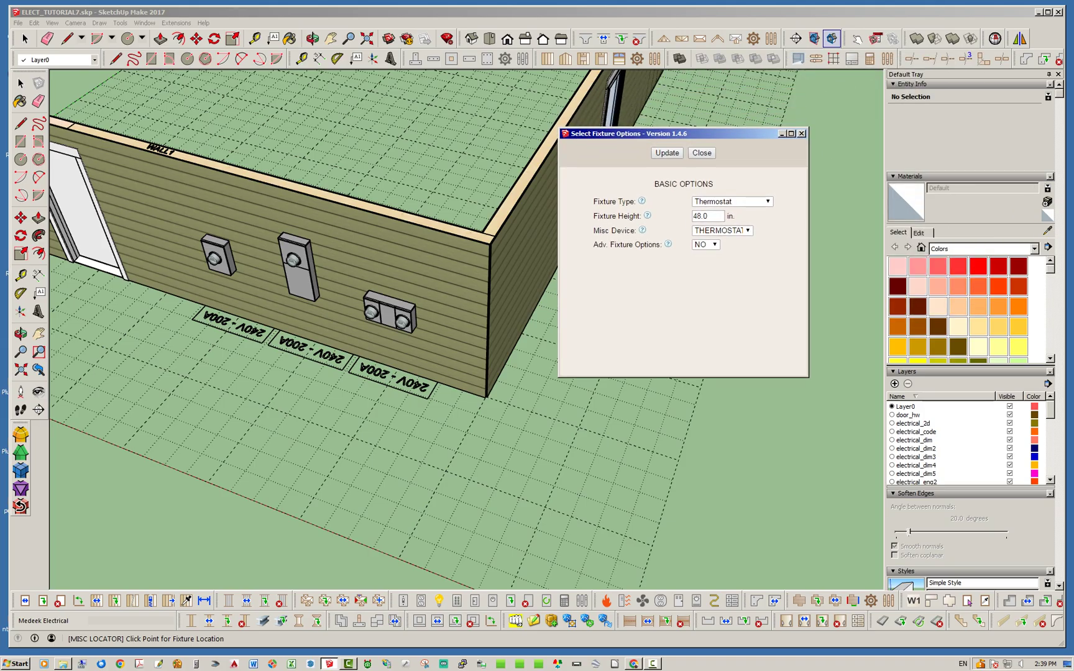
left_click(746, 201)
left_click(746, 202)
left_click(746, 201)
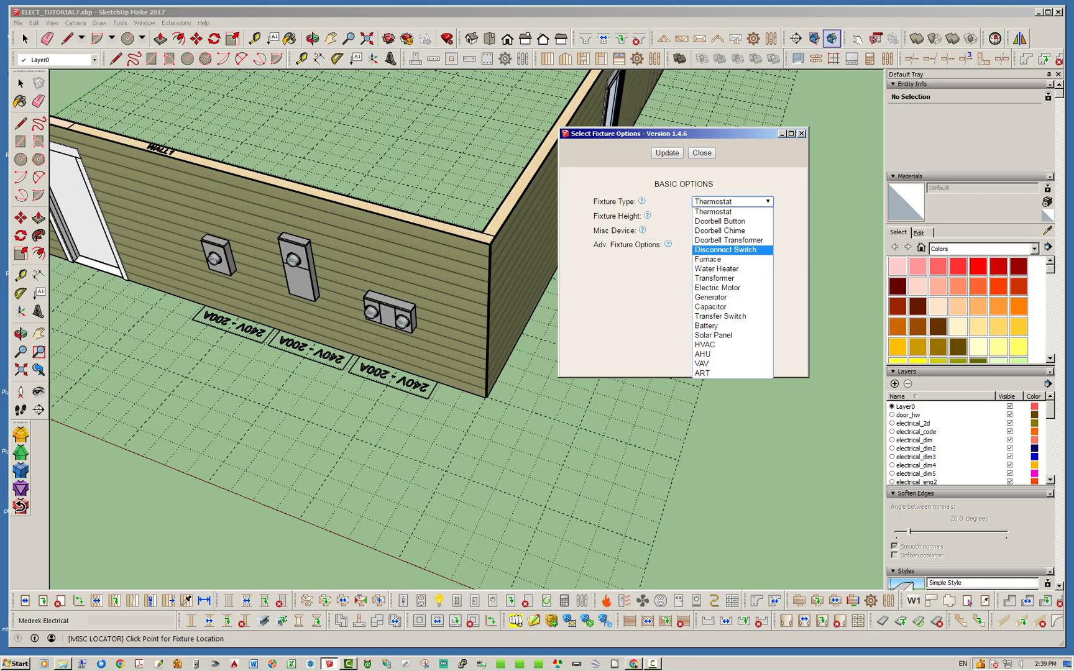
left_click(726, 250)
left_click(667, 153)
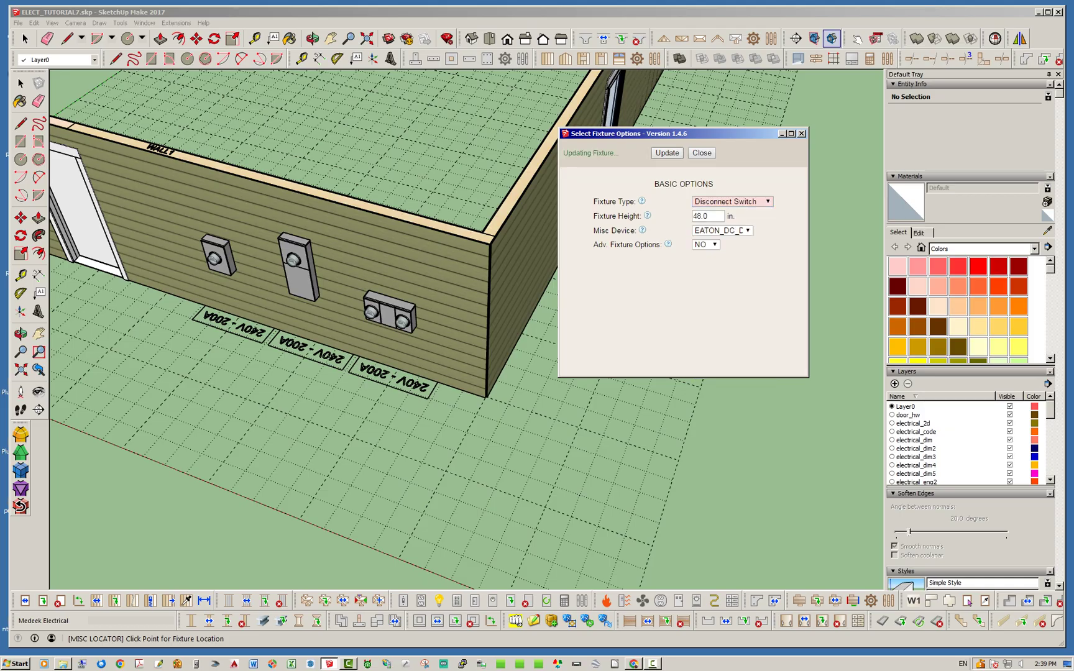
Place the EATON_DC_DPU22RP disconnect switch 12' along the service entrance wall, between the door and the single meter socket.
middle_click_drag(444, 280, 498, 243)
scroll(249, 348, "down", 1)
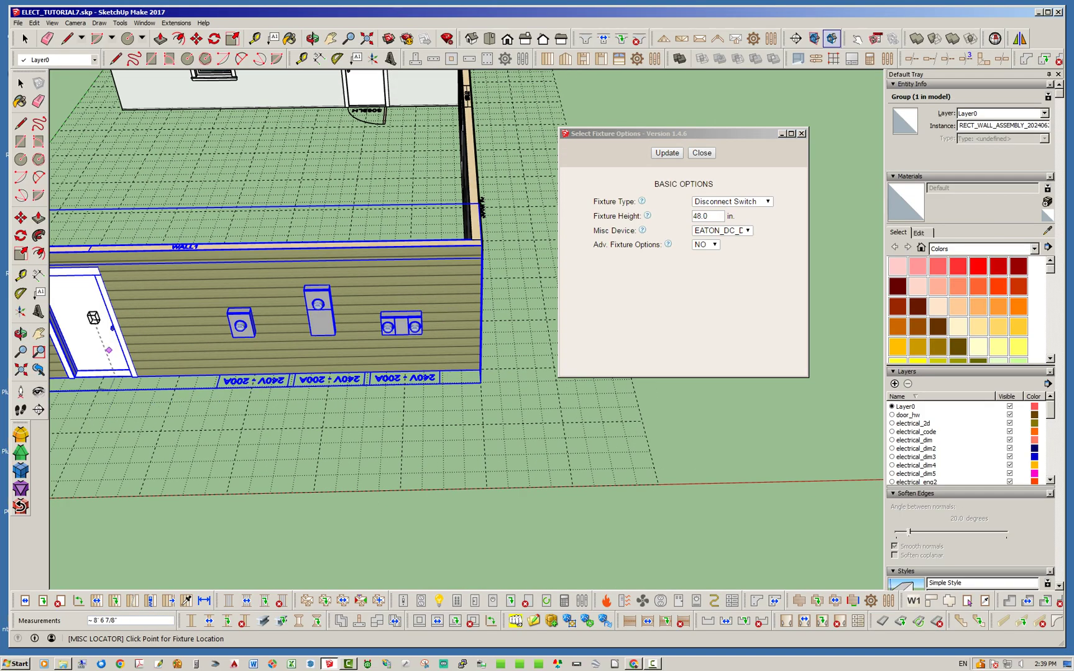
scroll(124, 367, "up", 4)
middle_click_drag(156, 373, 212, 423)
left_click(274, 425)
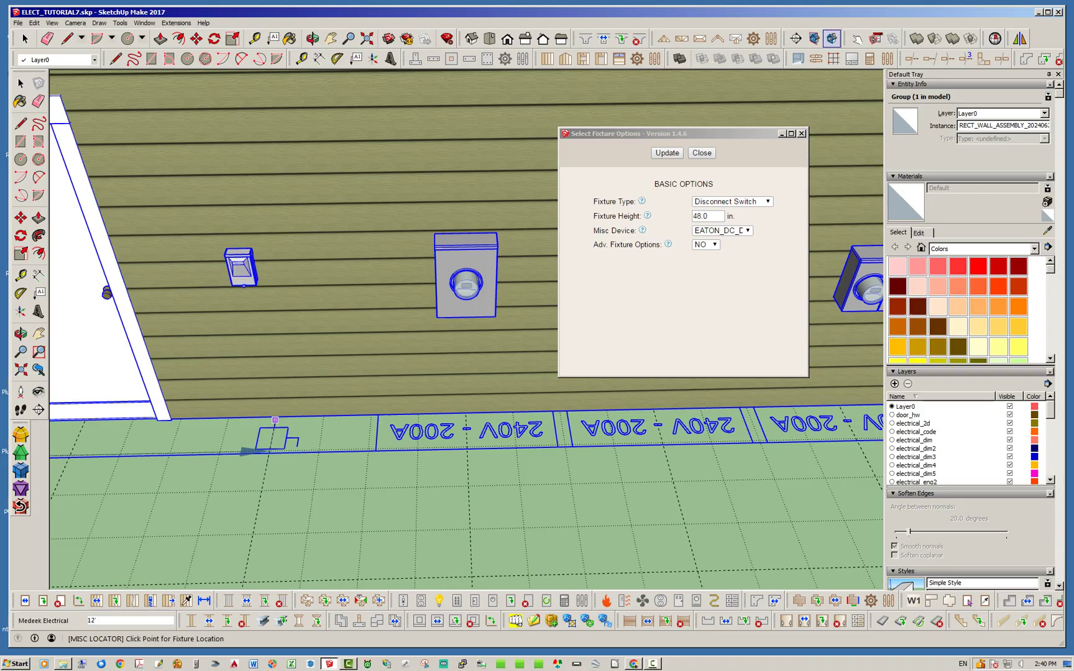
Set the device to SQUARED_DC_QO200TRCP and place it 4' from the corner on the adjoining window wall.
left_click(721, 230)
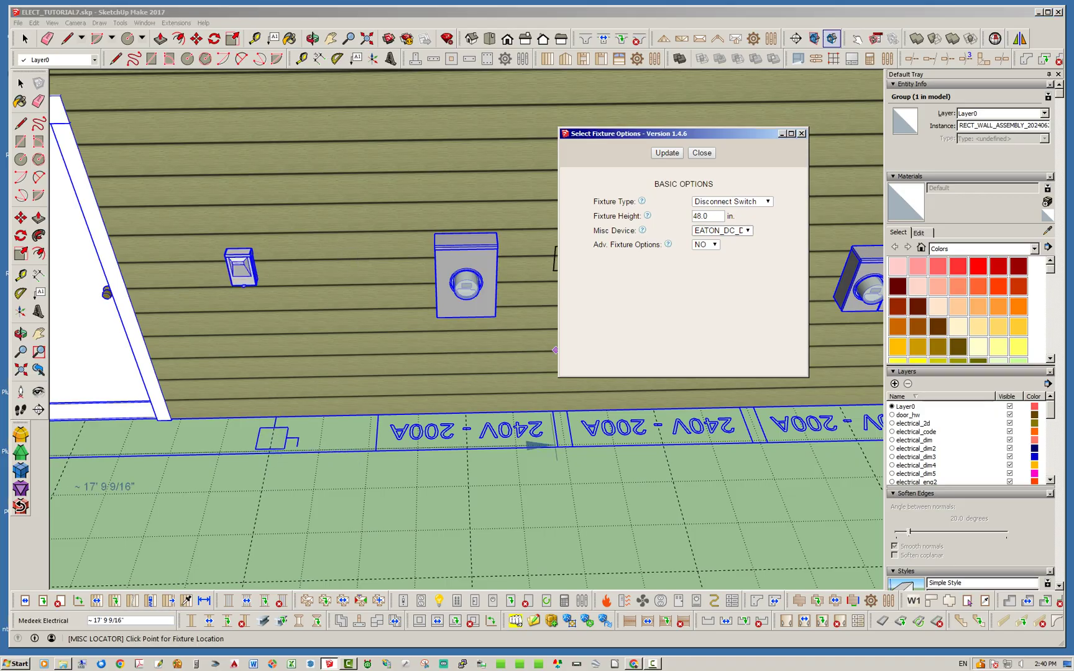
left_click(740, 261)
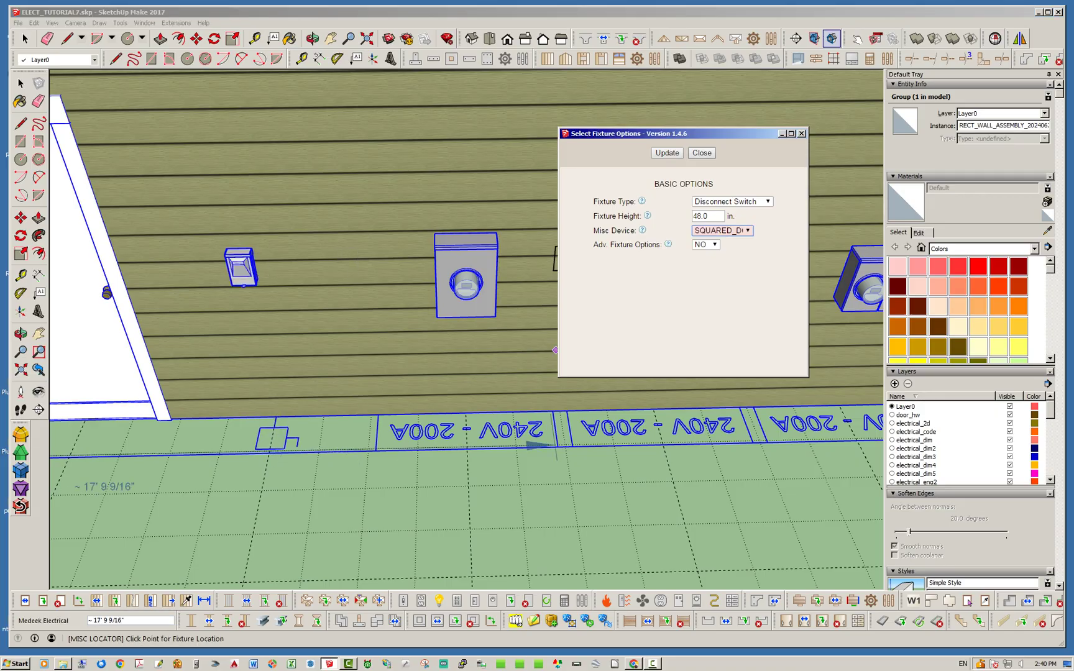
left_click(668, 153)
mouse_move(471, 349)
middle_mouse_down()
mouse_move(373, 398)
mouse_move(231, 267)
middle_mouse_up()
scroll(231, 264, "down", 5)
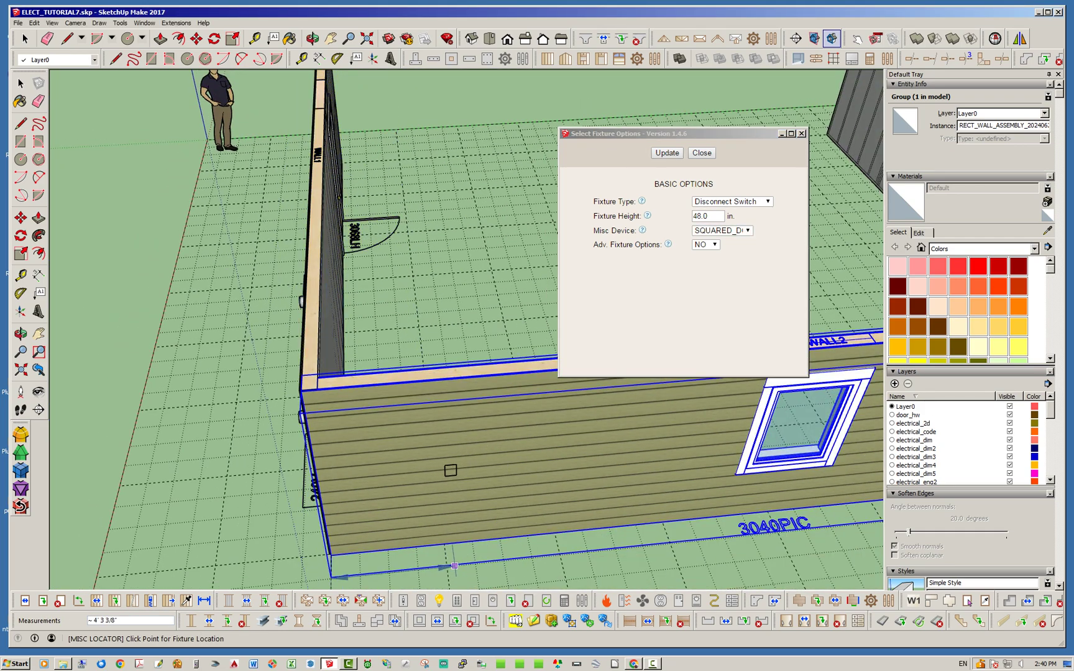
left_click(441, 469)
Place a SQUARED_DC_QO200TRNM disconnect switch 2' from the corner on the window wall and end the fixture tool.
middle_click_drag(442, 469, 429, 454)
scroll(326, 411, "up", 10)
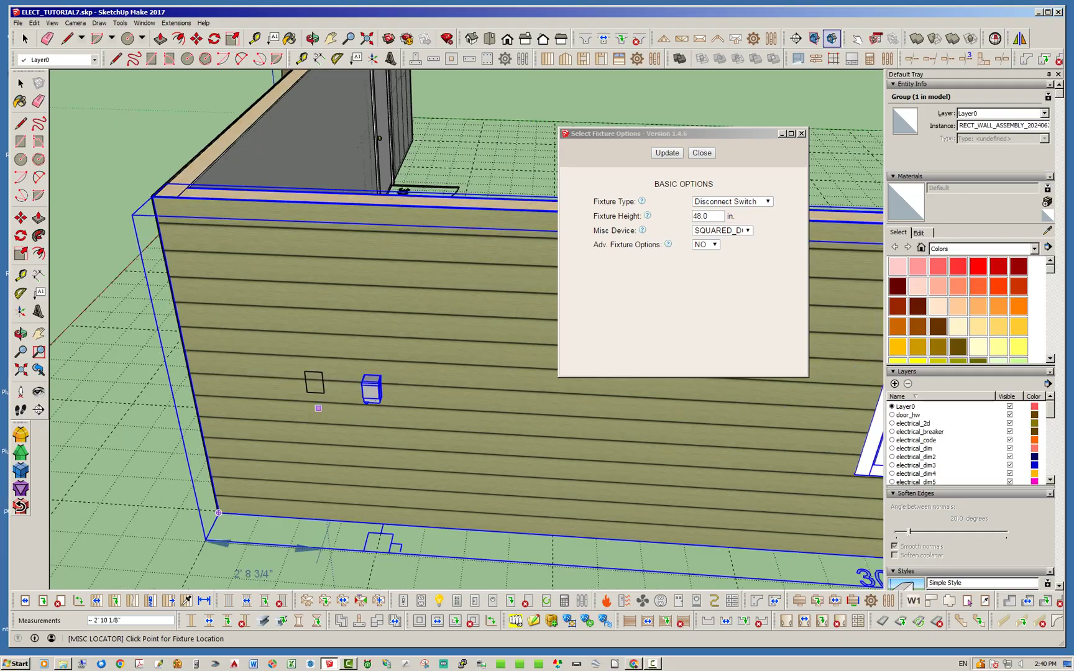
scroll(577, 392, "down", 5)
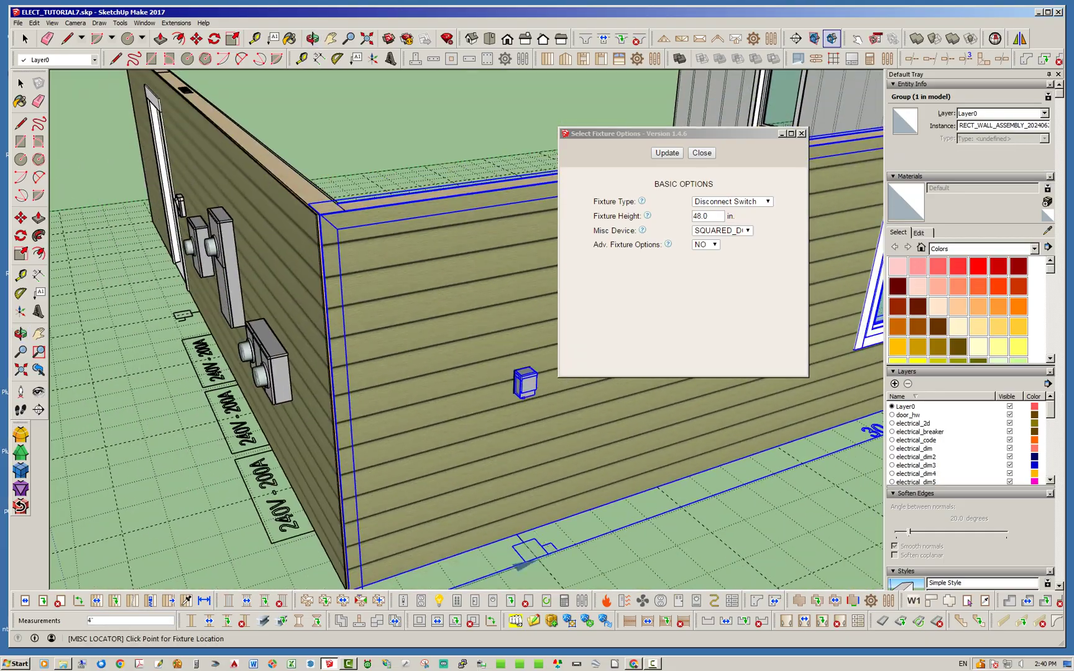
left_click(722, 230)
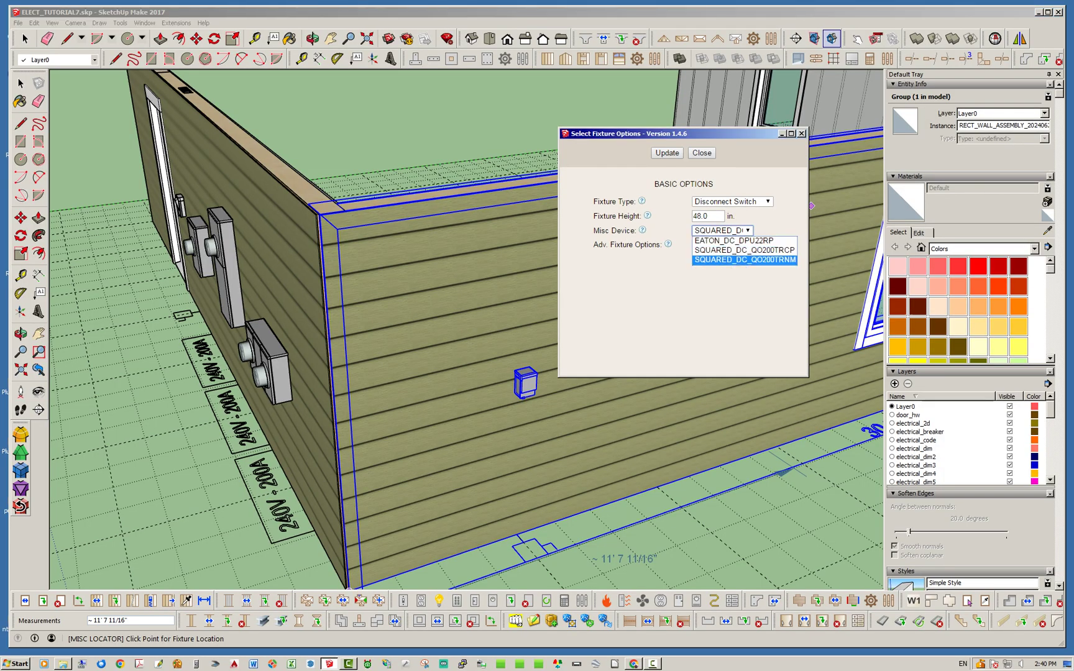
left_click(745, 260)
left_click(667, 153)
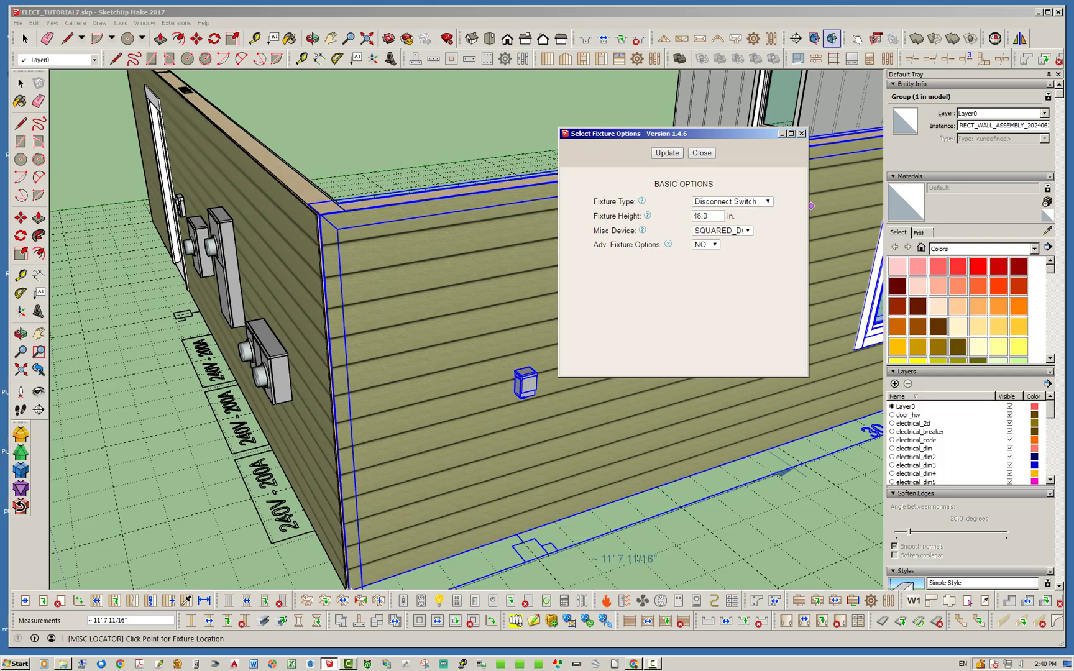
middle_click_drag(477, 373, 440, 367)
scroll(443, 373, "down", 2)
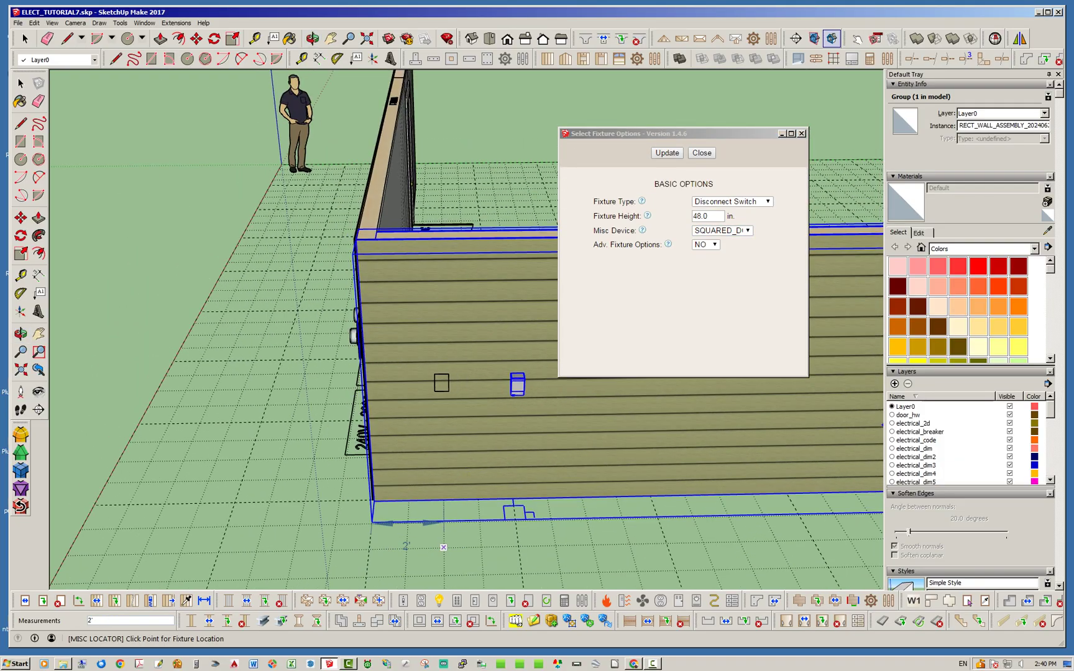
left_click(443, 500)
left_click(323, 404)
Examine the two Square D disconnect switches near the corner of the window wall up close.
middle_click_drag(335, 404, 385, 417)
scroll(477, 402, "up", 6)
middle_click_drag(609, 280, 469, 301)
scroll(565, 283, "up", 4)
scroll(547, 274, "up", 2)
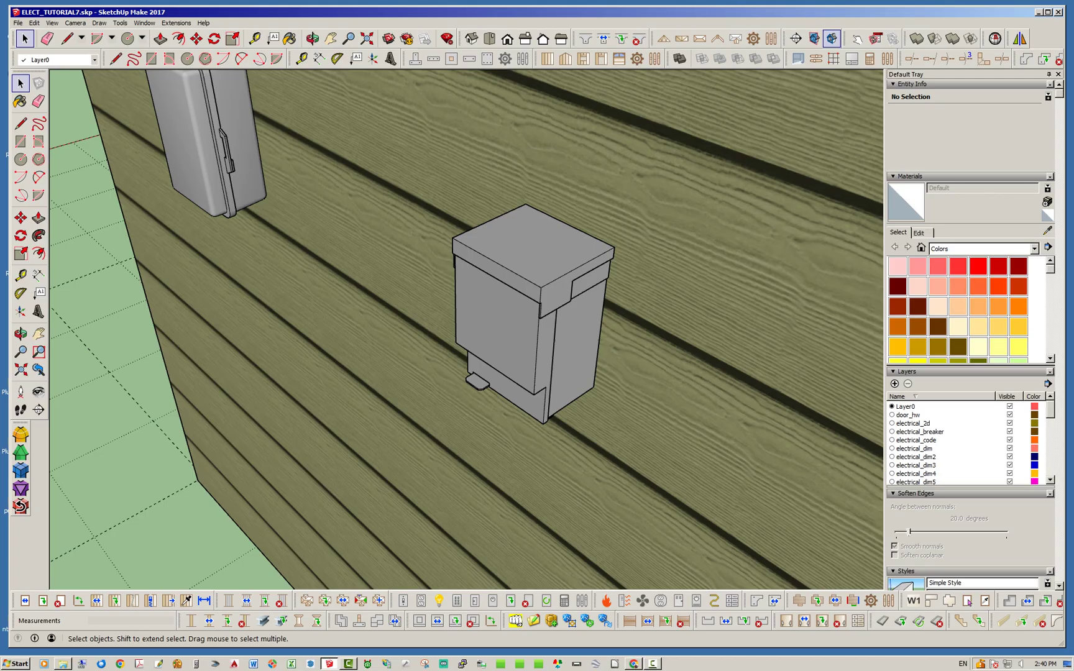
scroll(487, 246, "down", 3)
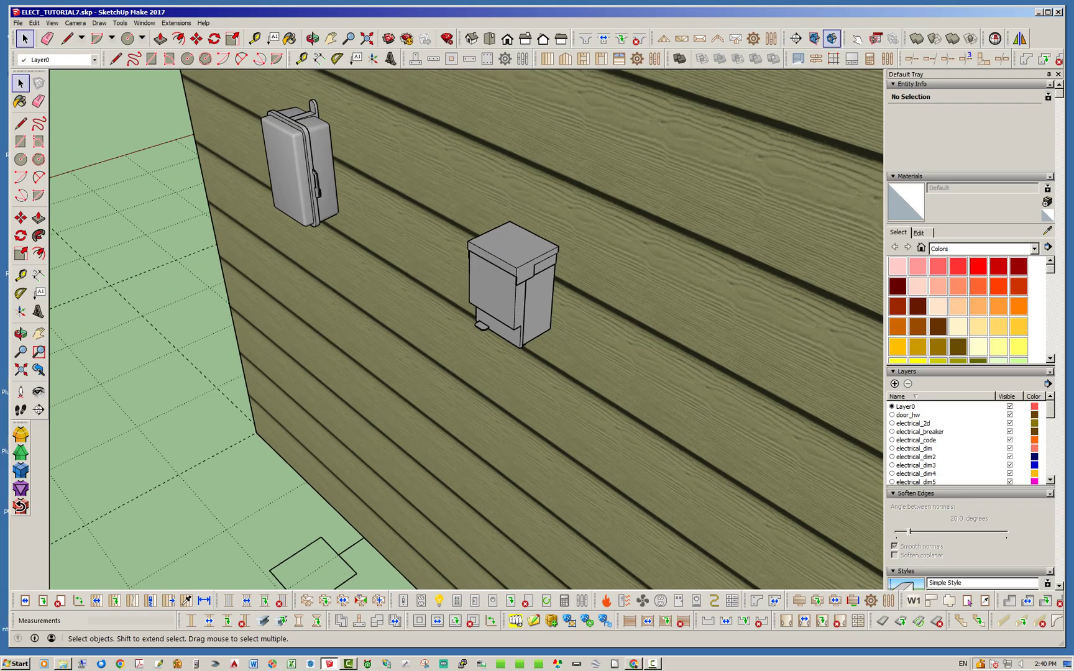
scroll(510, 305, "down", 3)
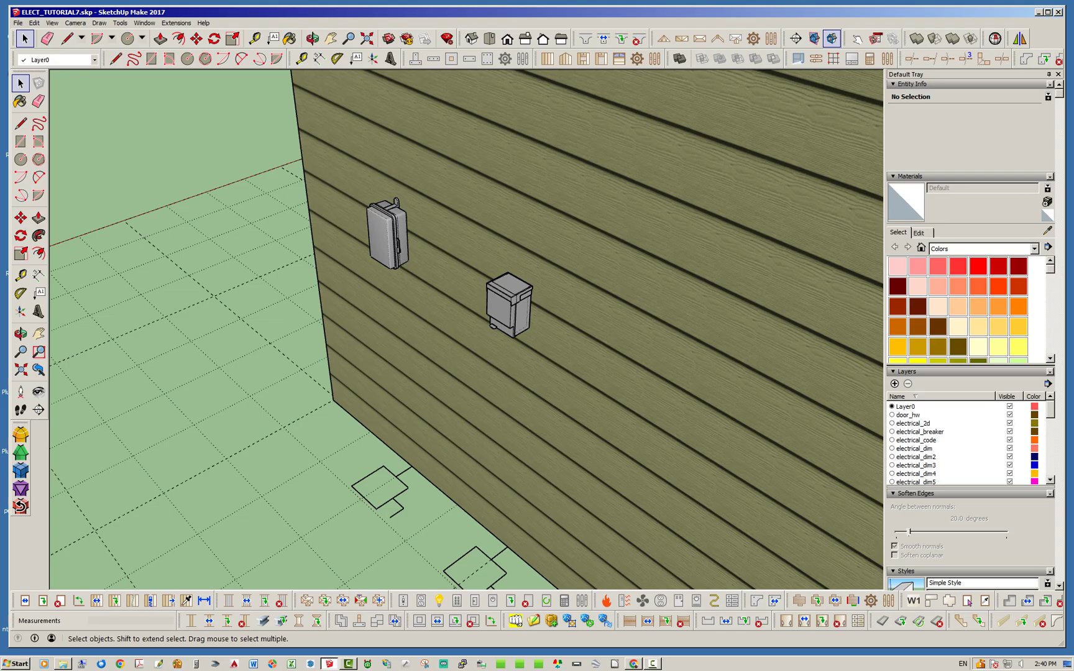
mouse_move(510, 304)
middle_mouse_down()
mouse_move(634, 286)
mouse_move(705, 323)
middle_mouse_up()
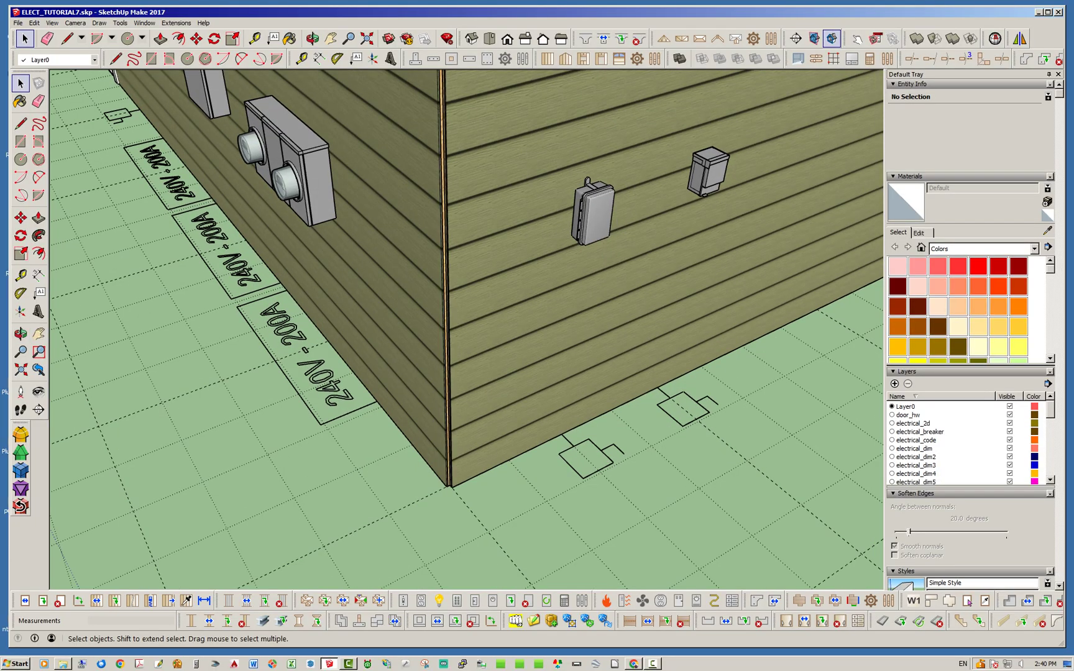
Examine the disconnect switch beside the door and compare the electrical fixtures across both exterior walls.
scroll(560, 364, "down", 4)
scroll(544, 349, "down", 5)
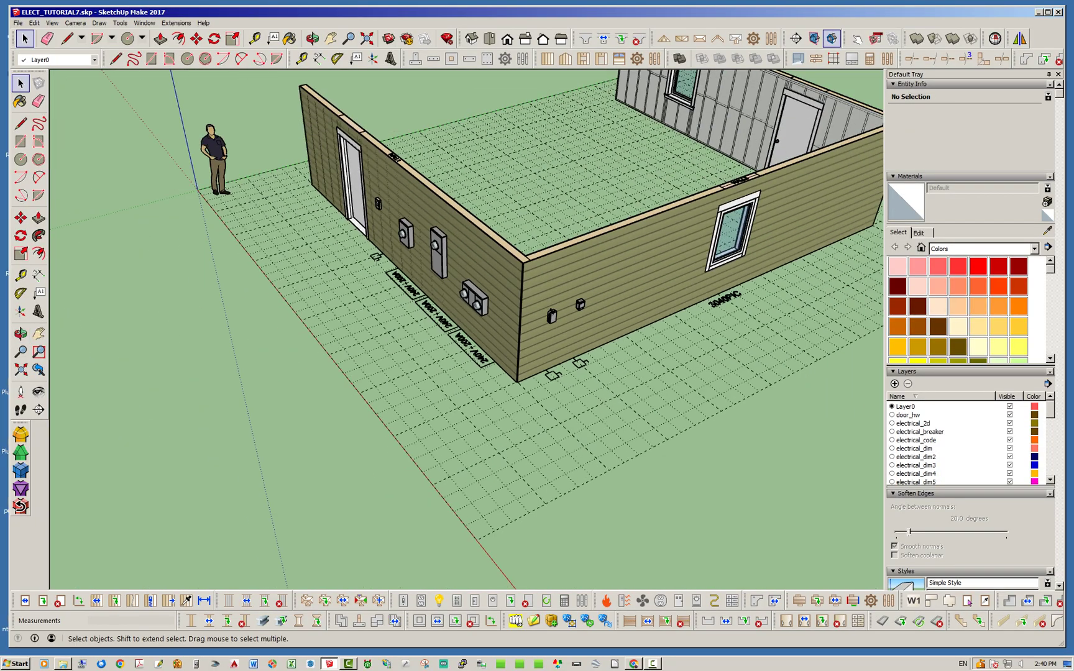
middle_click_drag(544, 350, 647, 336)
scroll(355, 229, "up", 8)
scroll(405, 219, "up", 3)
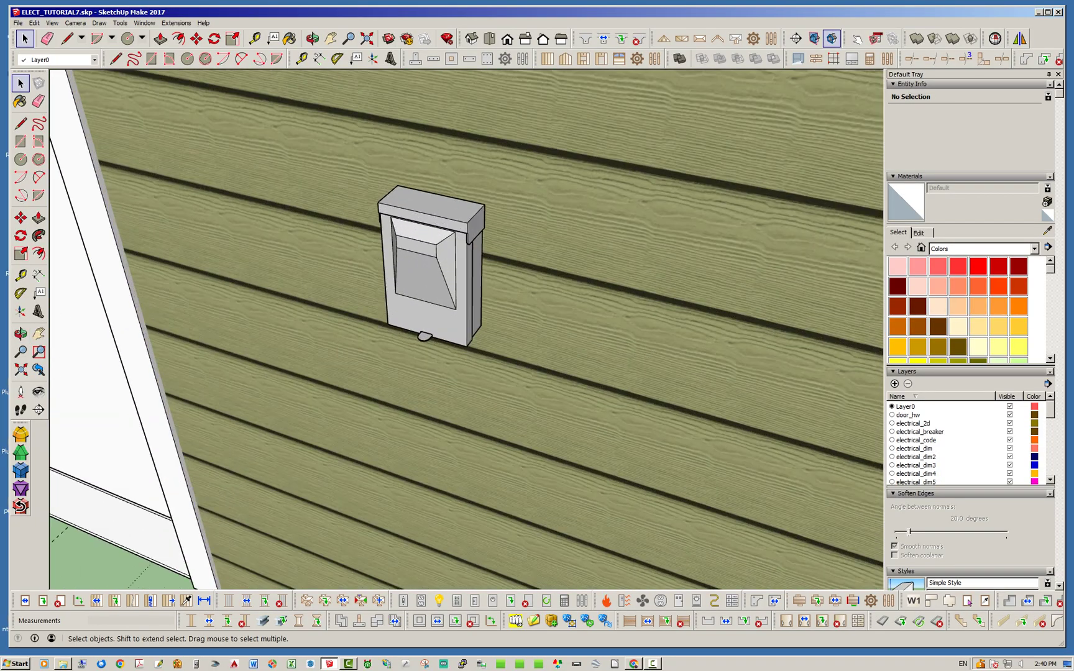
scroll(398, 220, "down", 10)
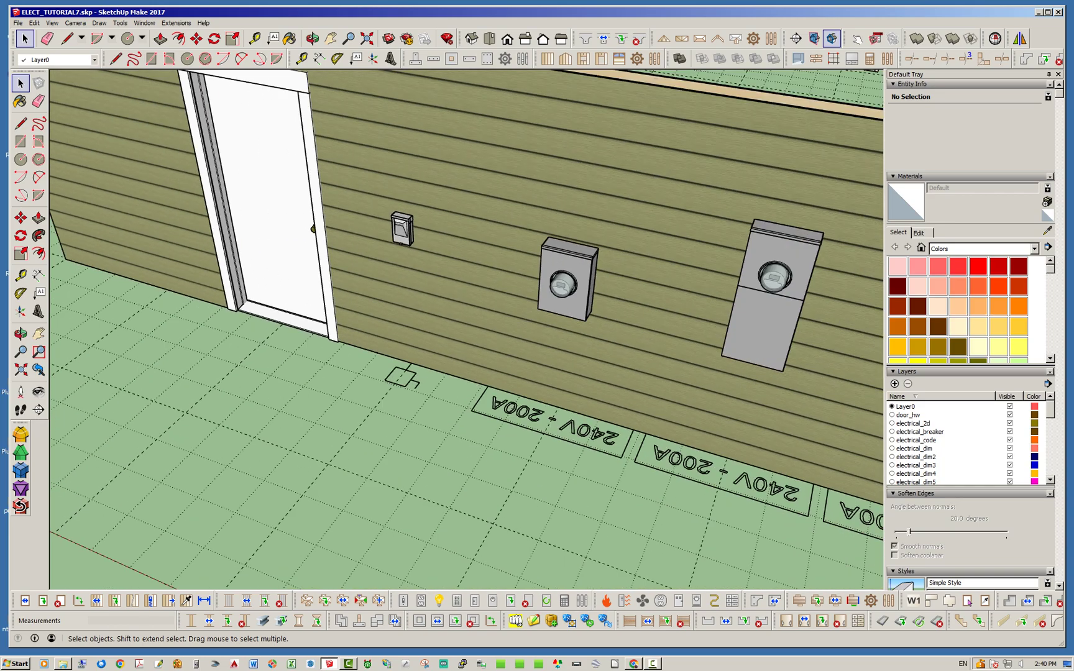
middle_click_drag(398, 222, 289, 245)
scroll(289, 246, "down", 5)
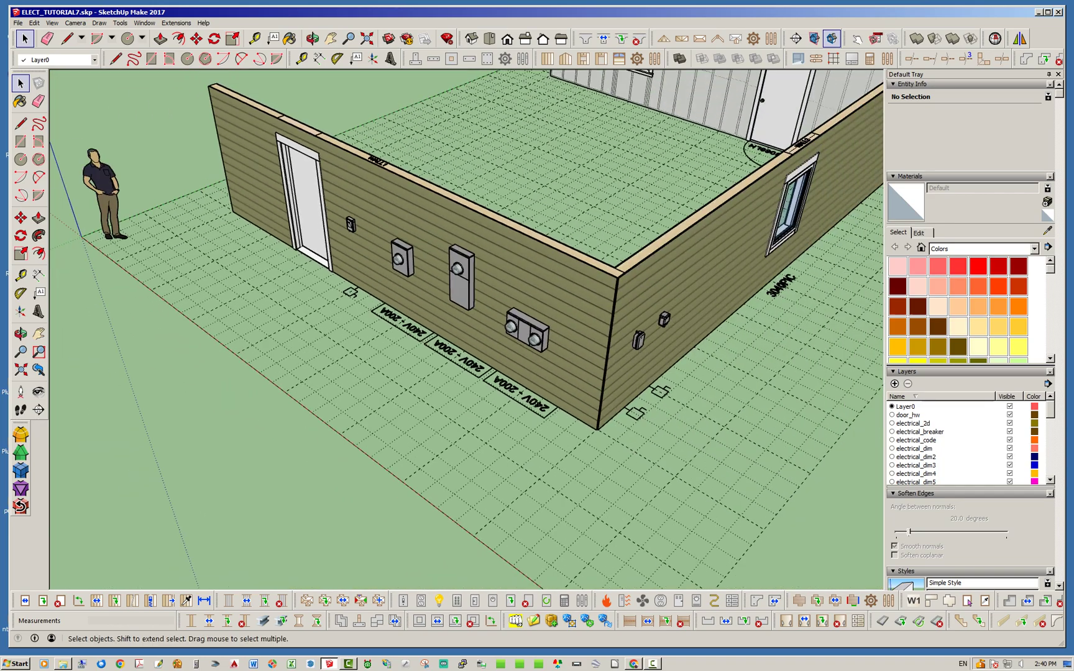
middle_click_drag(640, 373, 488, 420)
scroll(488, 420, "up", 4)
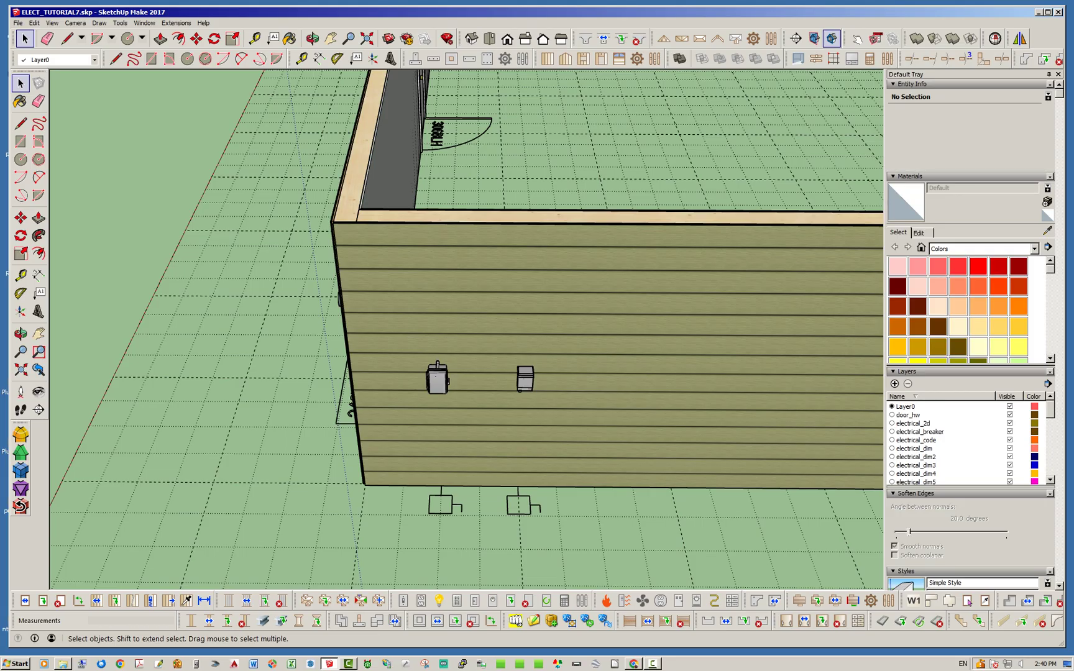
Start a new fixture and set its type to Water Heater with the default AOSMITH device.
middle_click_drag(488, 419, 675, 416)
scroll(675, 416, "down", 5)
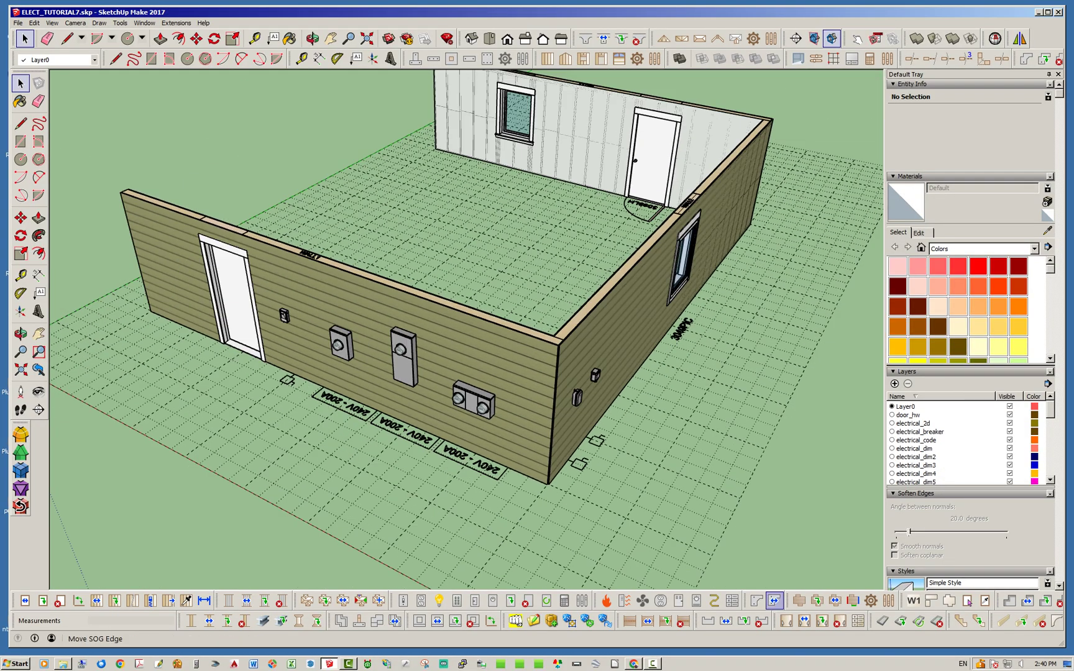
left_click(696, 601)
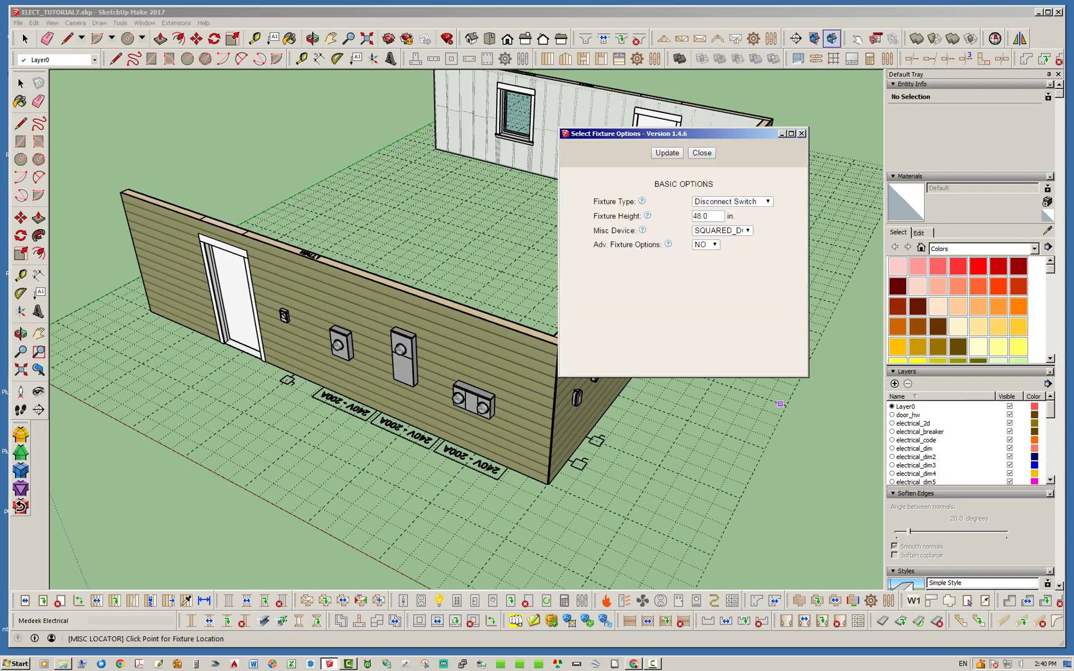
left_click(733, 201)
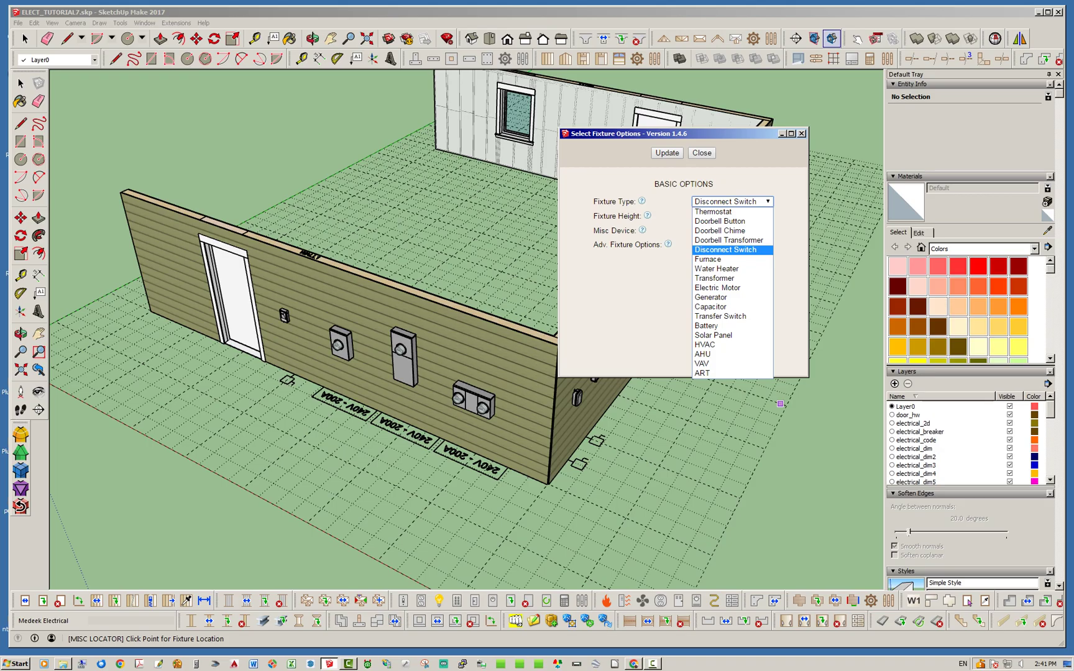
left_click(719, 269)
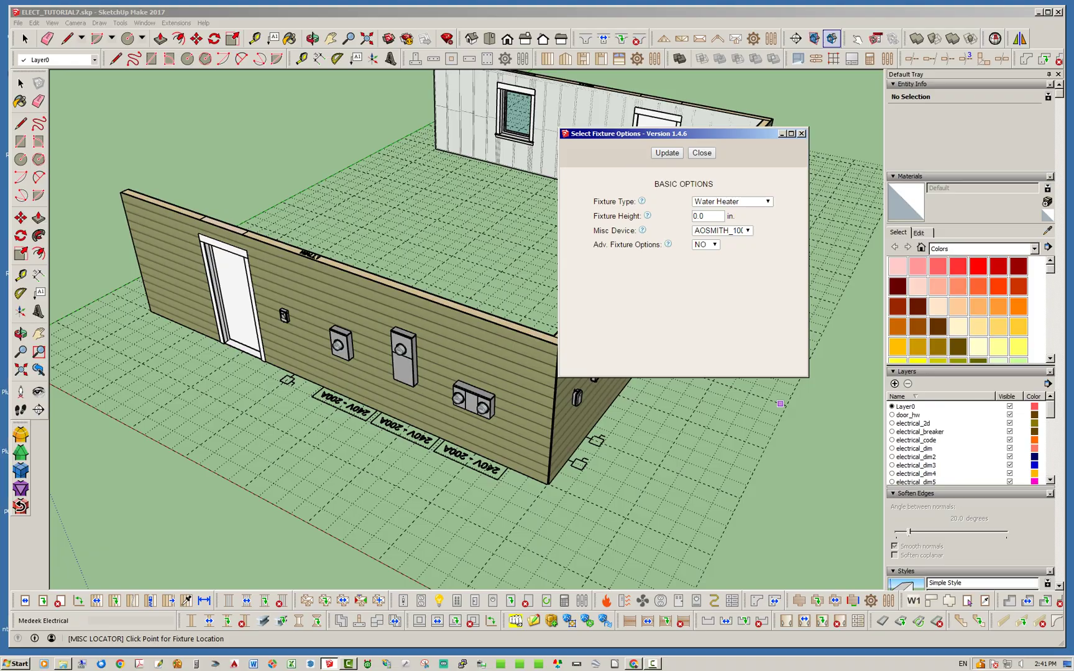
Place the water heater at 16' along the inner side of the door wall and end the fixture tool.
middle_click_drag(600, 457, 168, 442)
scroll(396, 288, "up", 5)
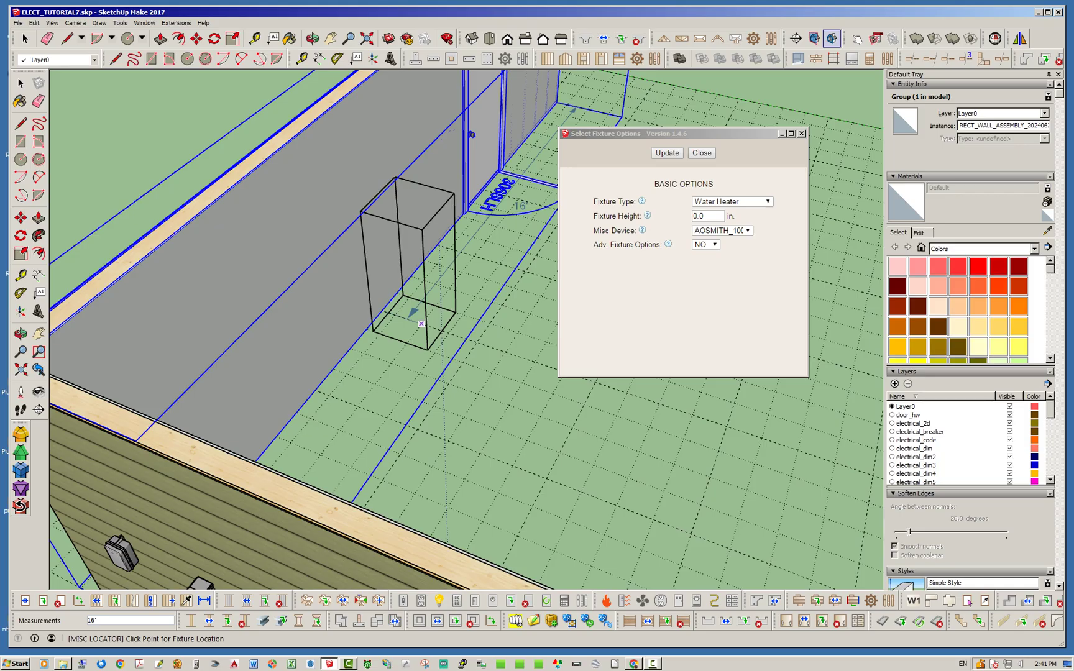
left_click(421, 324)
middle_click_drag(421, 324, 435, 329)
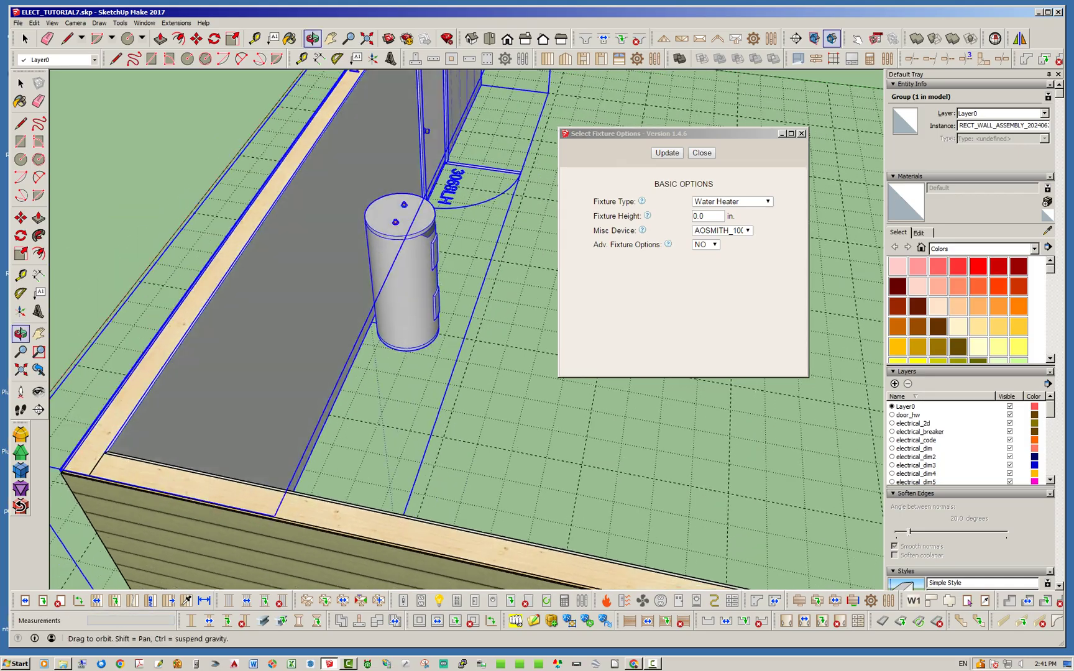
middle_click_drag(292, 236, 394, 251)
middle_click_drag(299, 360, 199, 360)
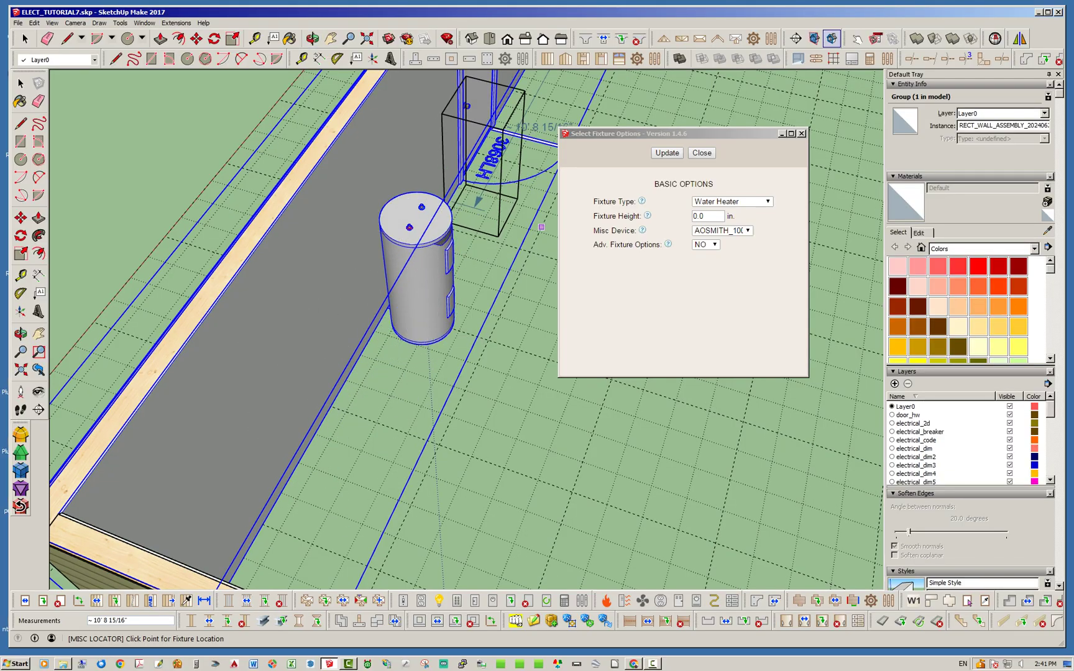
key("space")
Open the door wall's group and move the water heater about 1' away from the wall into the room.
middle_click_drag(435, 311, 423, 361)
scroll(323, 379, "down", 3)
middle_click_drag(264, 373, 292, 354)
scroll(292, 355, "up", 5)
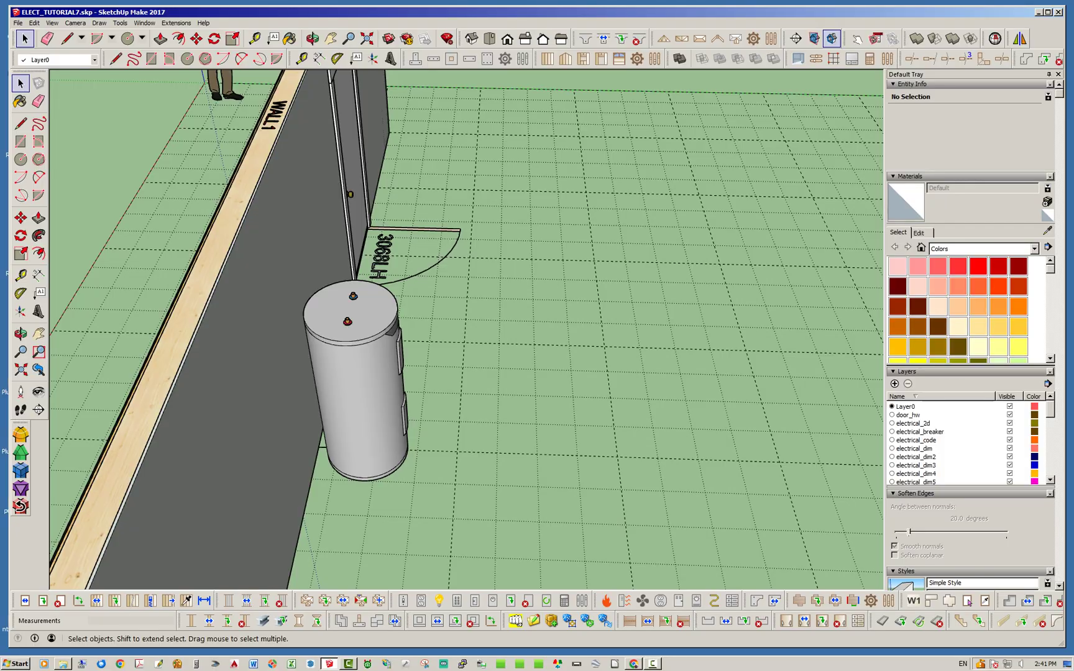
left_click(292, 355)
double_click(358, 386)
left_click(357, 385)
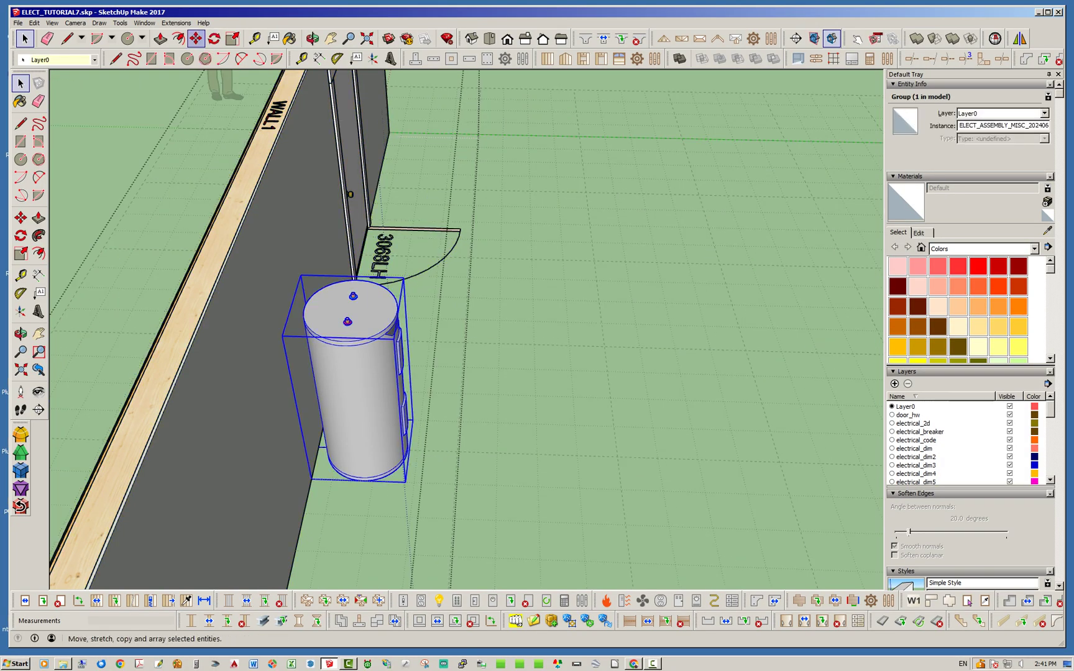
left_click(196, 39)
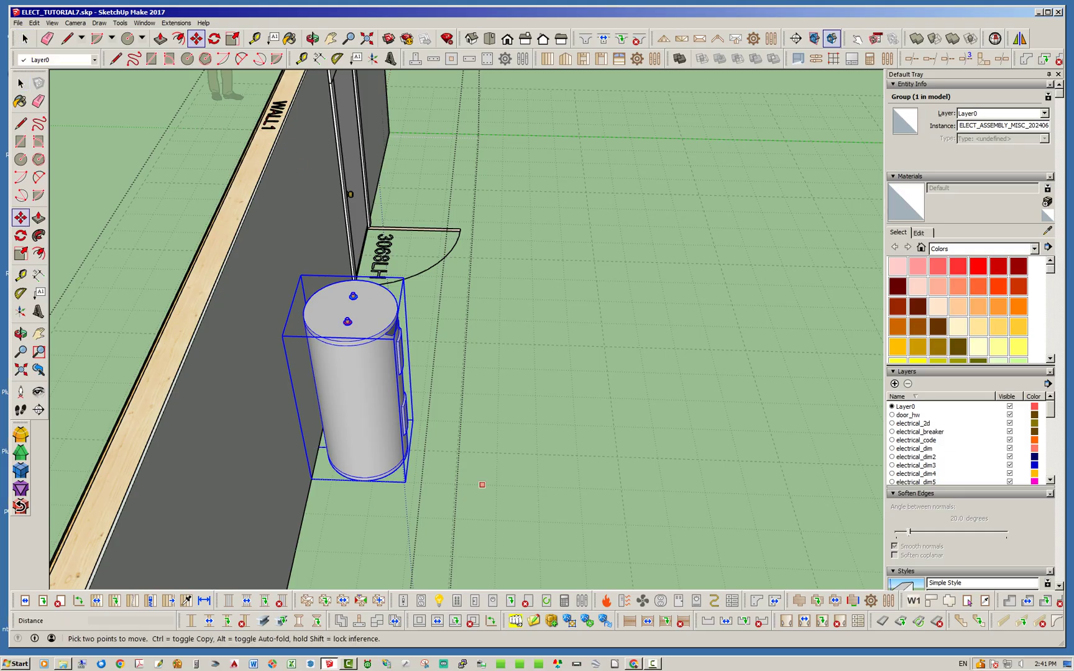
left_click(497, 485)
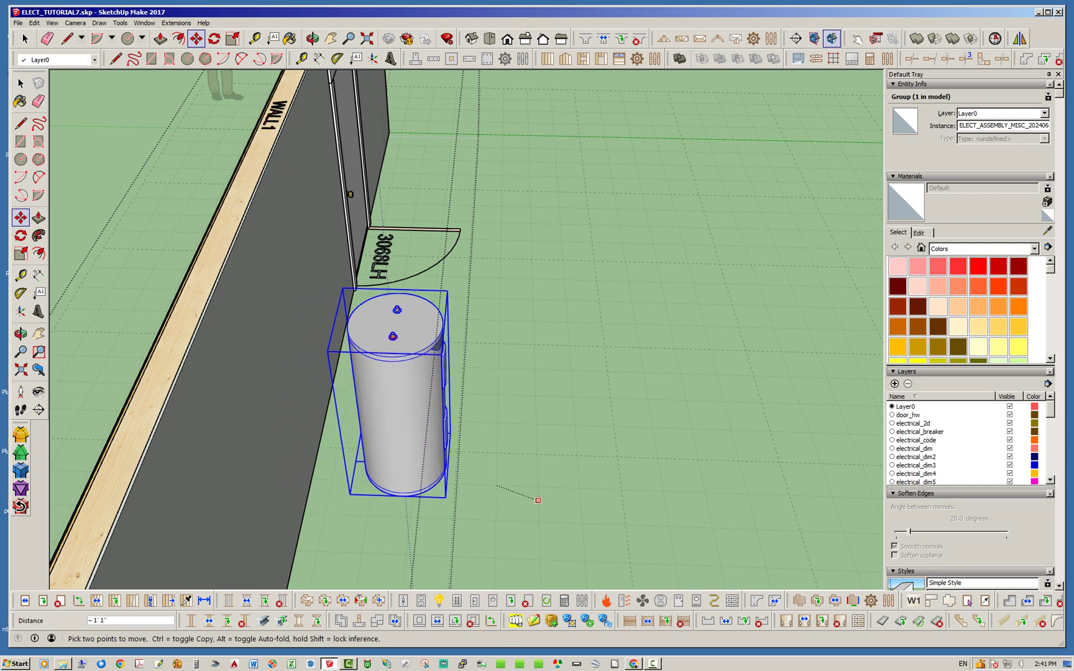
left_click(538, 487)
middle_click_drag(652, 456, 553, 449)
left_click(24, 38)
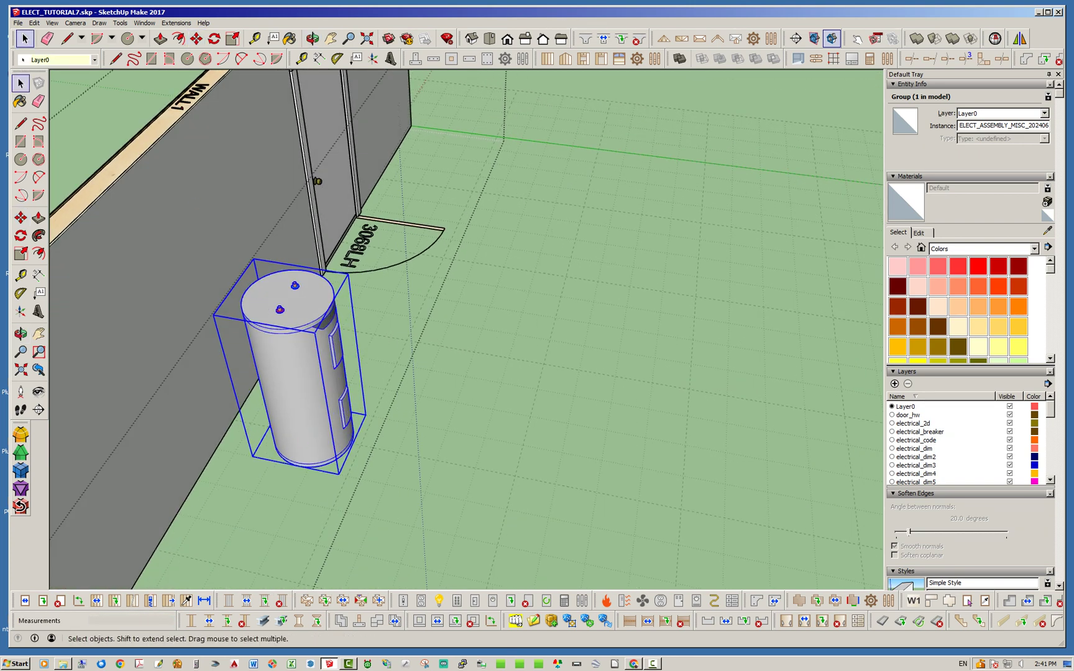
Close the door wall's group and regenerate its wall assembly.
scroll(547, 373, "down", 4)
left_click(547, 373)
middle_click_drag(547, 373, 513, 371)
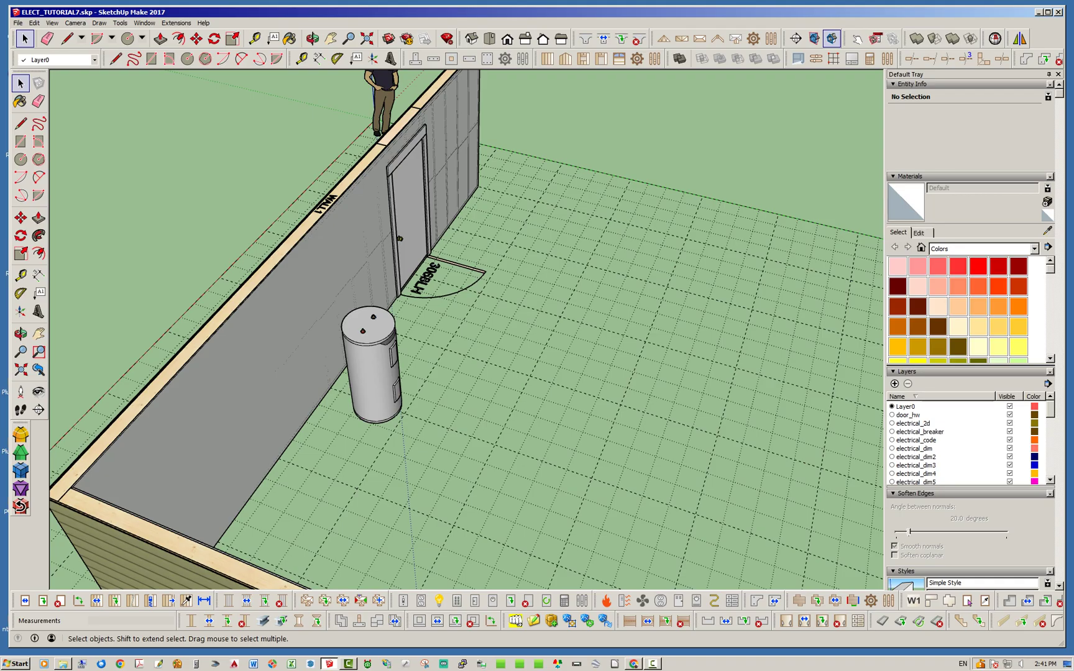
scroll(199, 364, "up", 3)
scroll(199, 363, "down", 1)
middle_click_drag(199, 363, 162, 373)
middle_click_drag(429, 326, 349, 261)
right_click(336, 247)
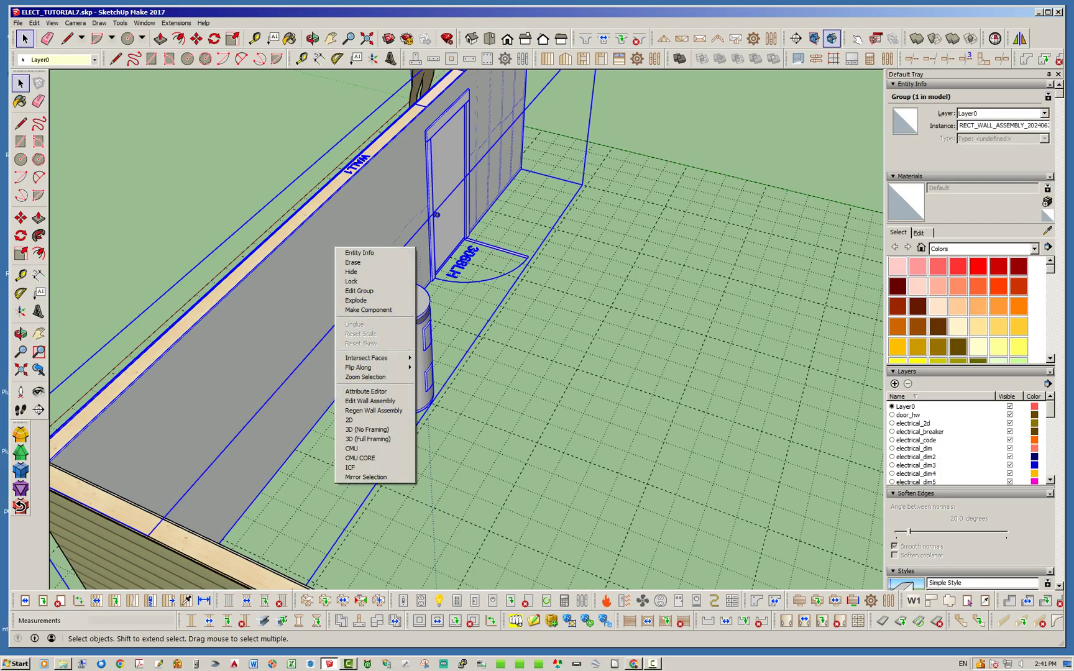
left_click(373, 411)
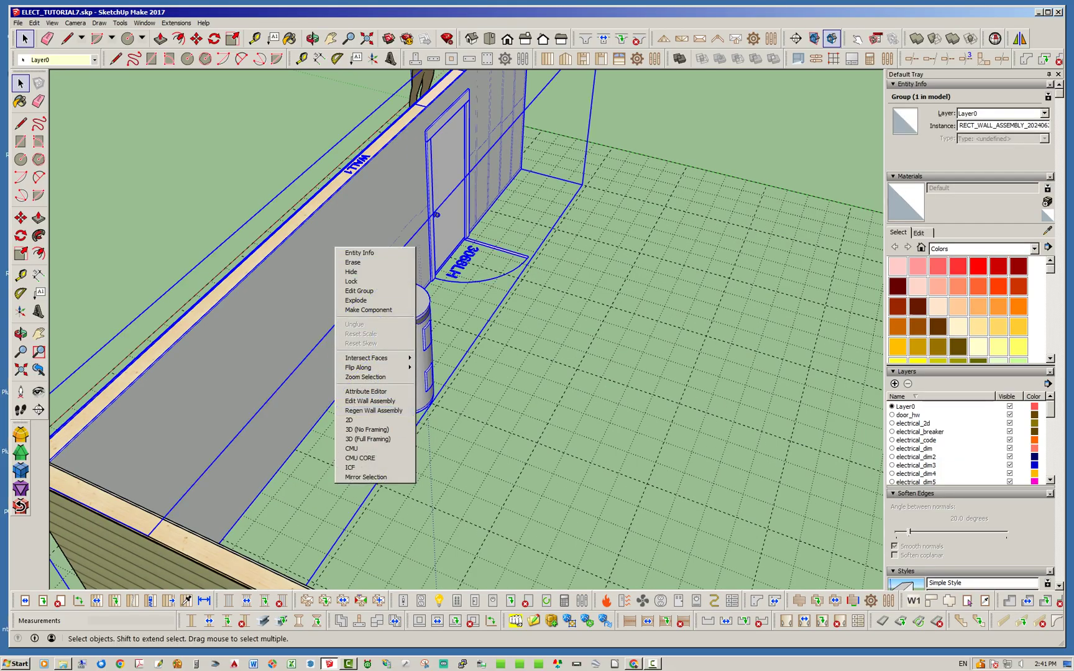
Regenerate the water heater as an electrical component and clear the selection.
middle_click_drag(373, 398, 376, 367)
scroll(445, 339, "down", 2)
middle_click_drag(445, 339, 364, 360)
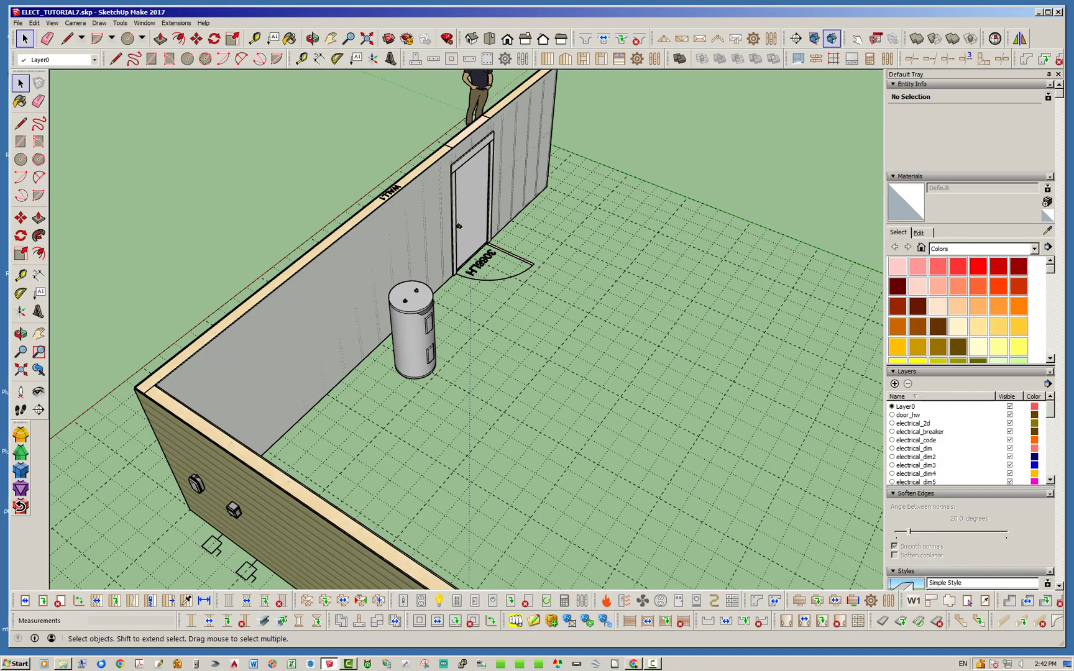
scroll(332, 317, "up", 3)
middle_click_drag(333, 318, 391, 320)
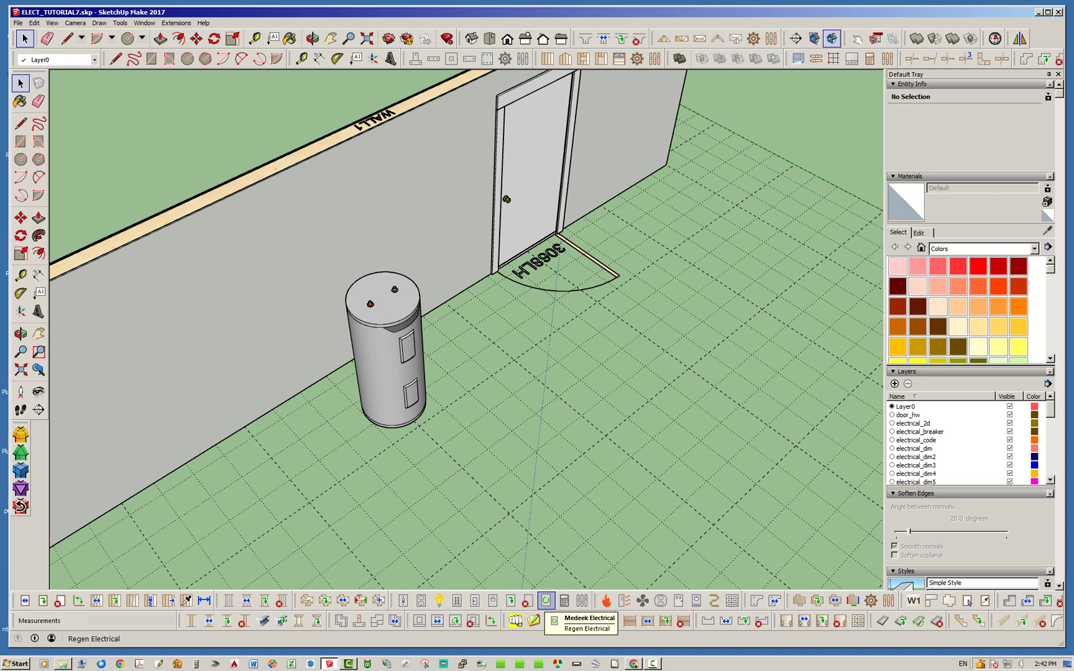
left_click(546, 600)
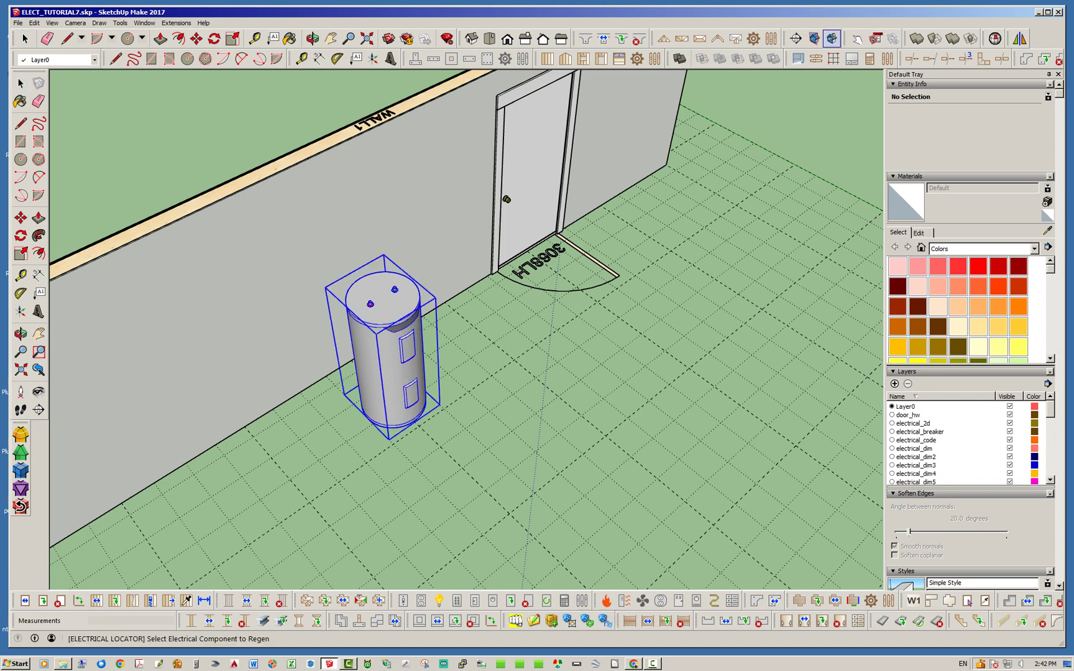
left_click(398, 373)
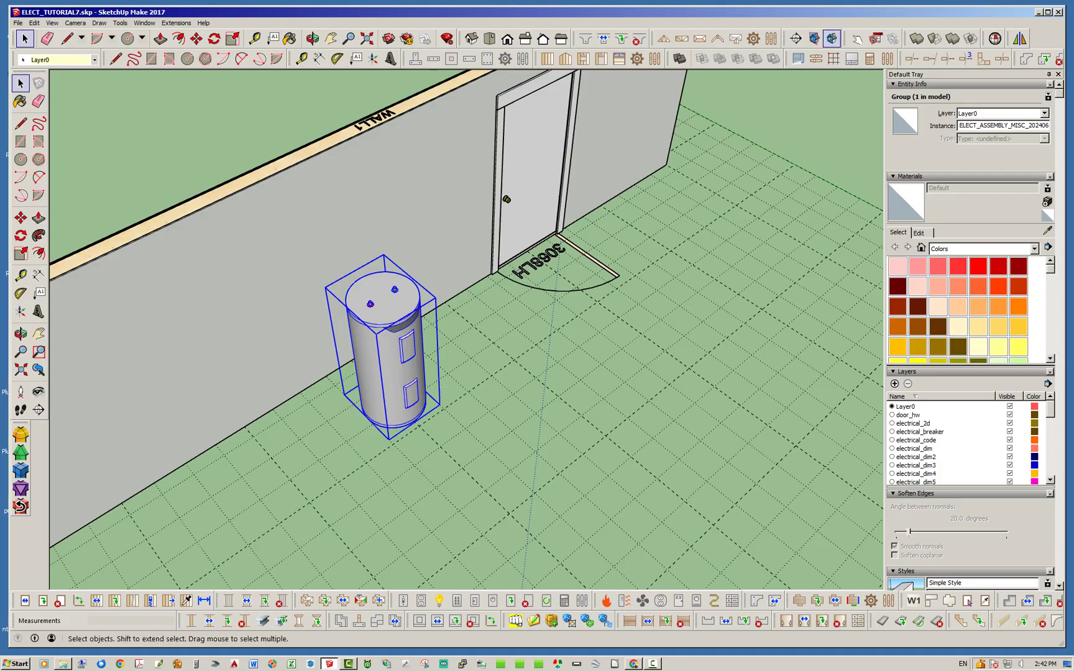
scroll(373, 310, "up", 2)
middle_click_drag(373, 280, 218, 280)
scroll(310, 337, "down", 5)
left_click(529, 360)
Start a new fixture and set its type to Generator with the default GENERAC device.
scroll(435, 215, "down", 4)
middle_click_drag(436, 214, 386, 215)
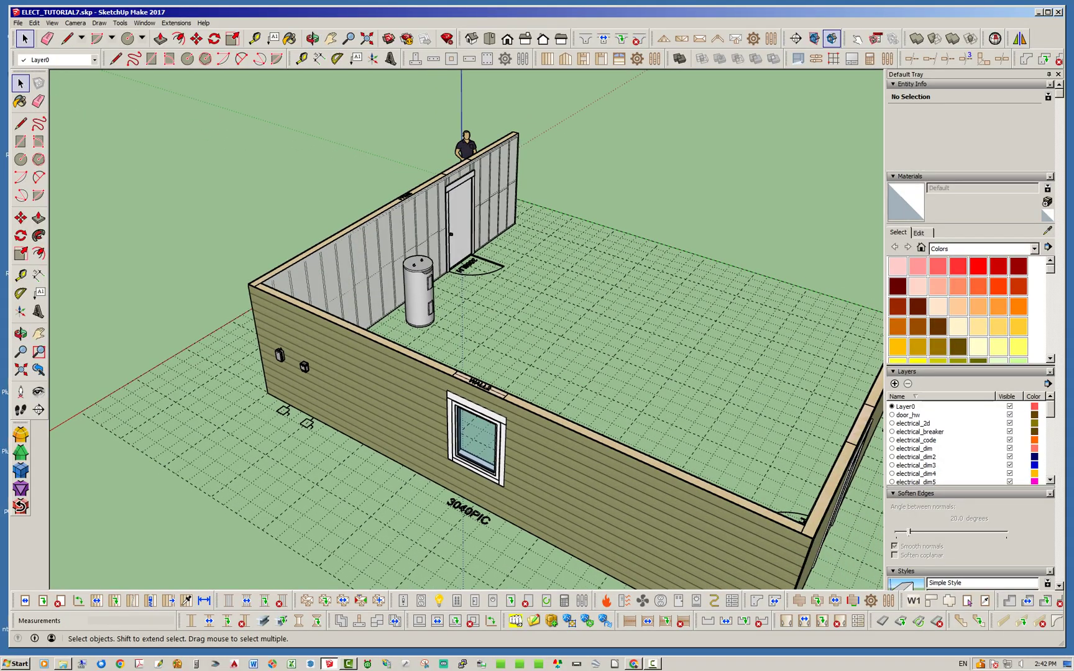
scroll(363, 397, "down", 1)
left_click(697, 600)
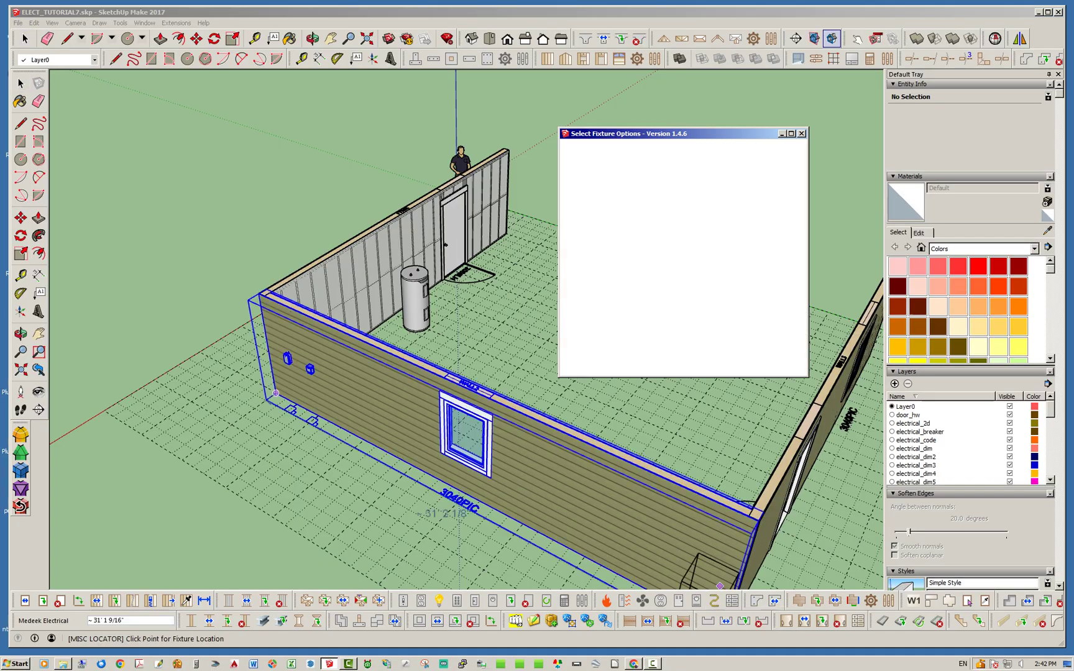
left_click(743, 201)
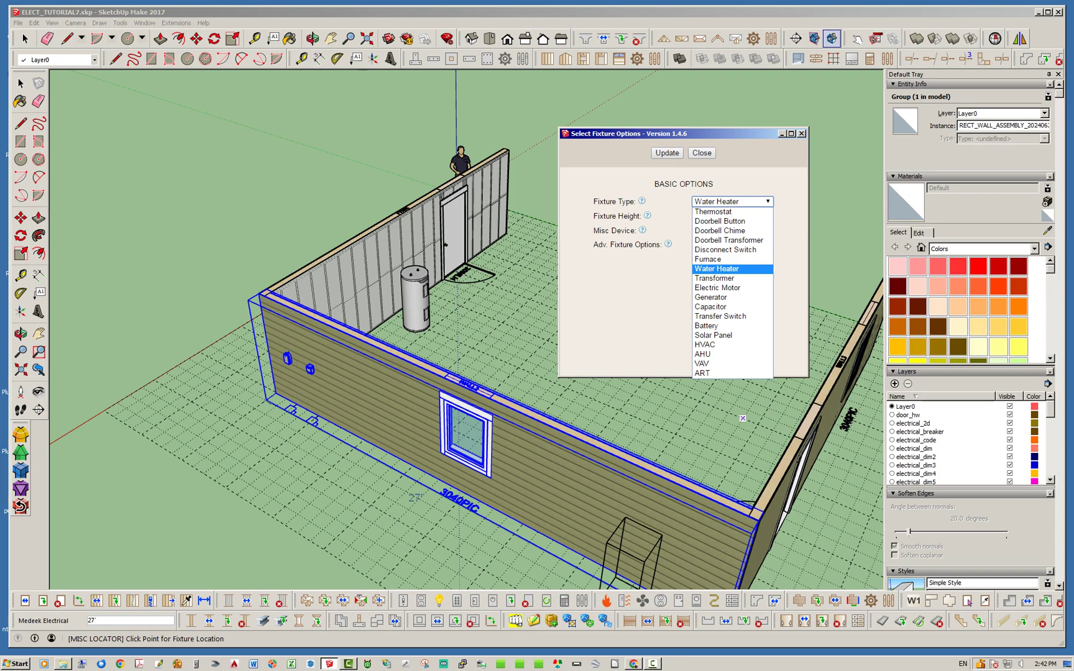
left_click(721, 298)
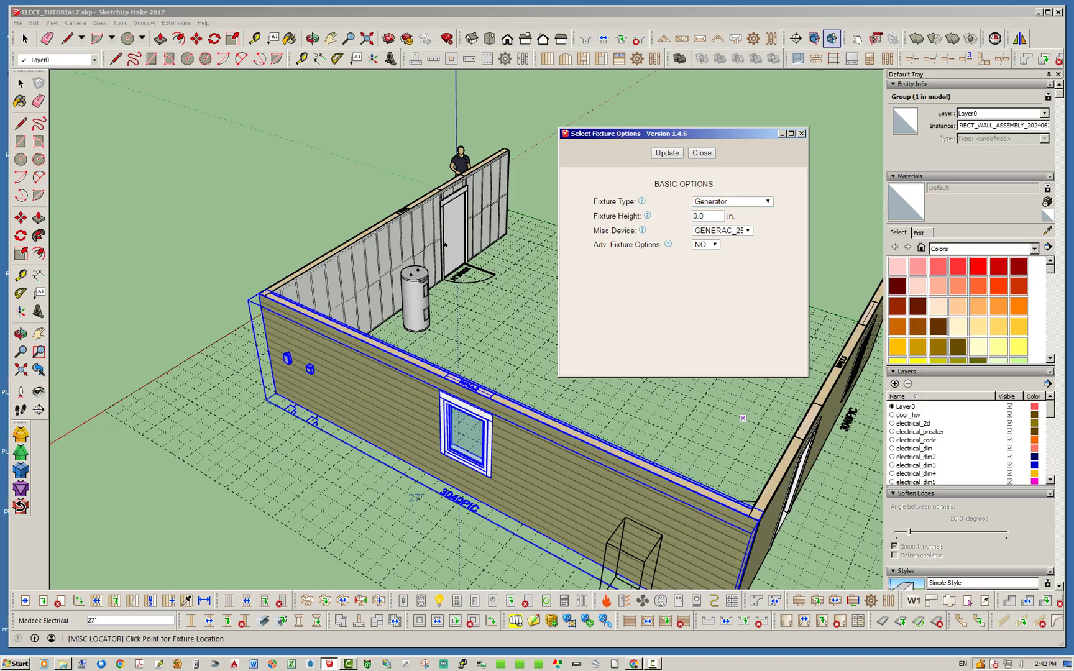
Place the generator at 24' along the outer side of the window wall and end the fixture tool.
scroll(515, 497, "down", 1)
scroll(417, 429, "up", 1)
scroll(438, 444, "down", 2)
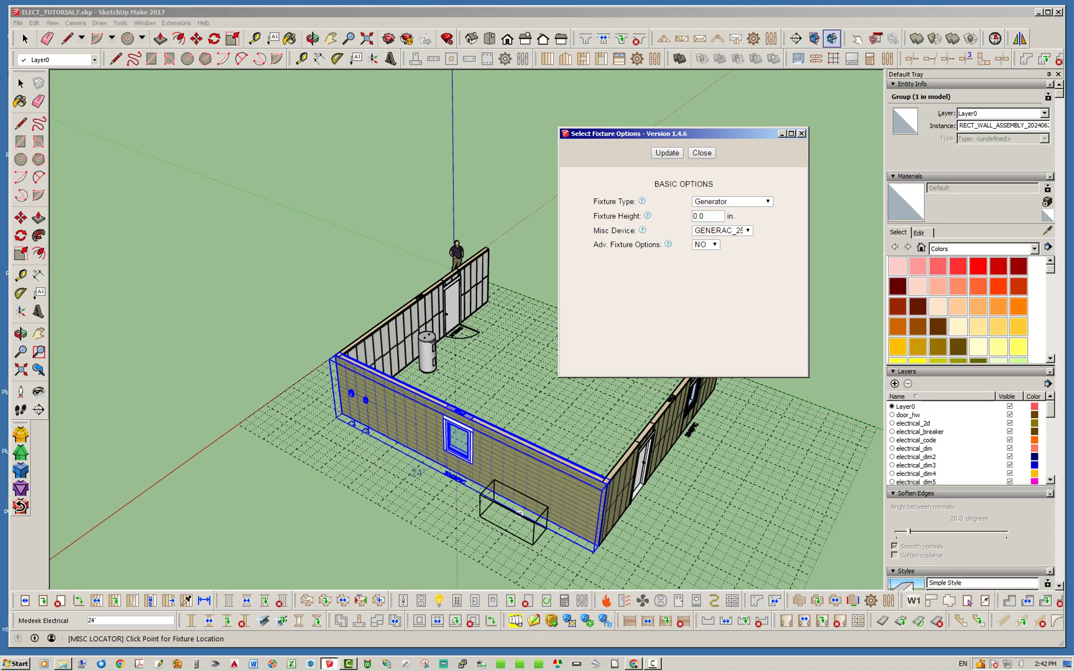
scroll(505, 530, "up", 2)
left_click(505, 530)
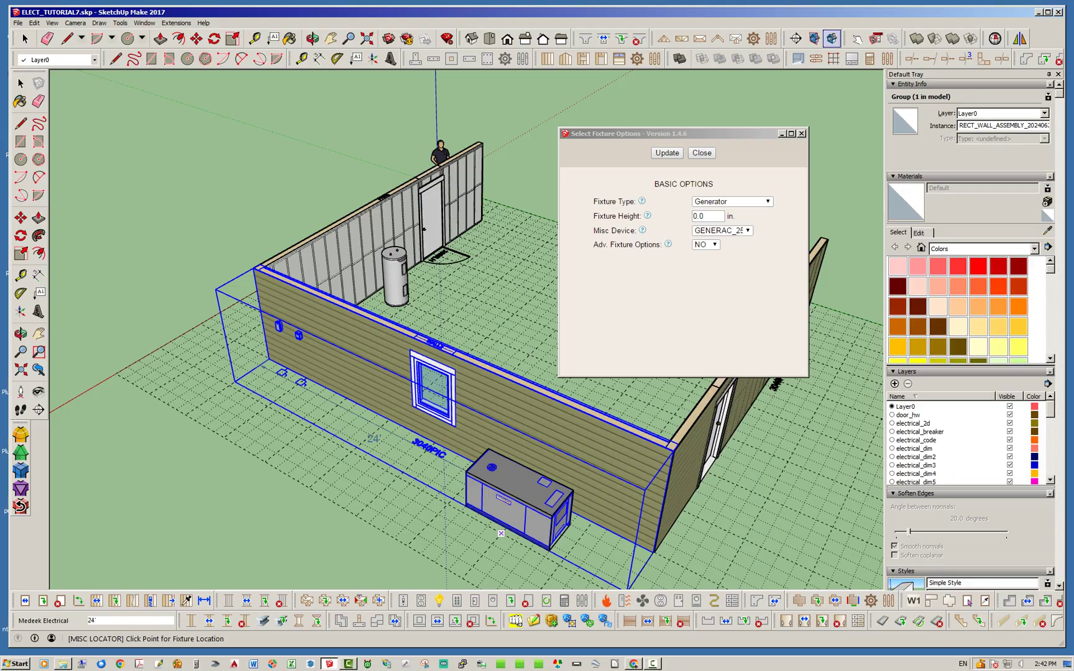
middle_click_drag(505, 530, 453, 448)
scroll(431, 449, "up", 3)
left_click(453, 444)
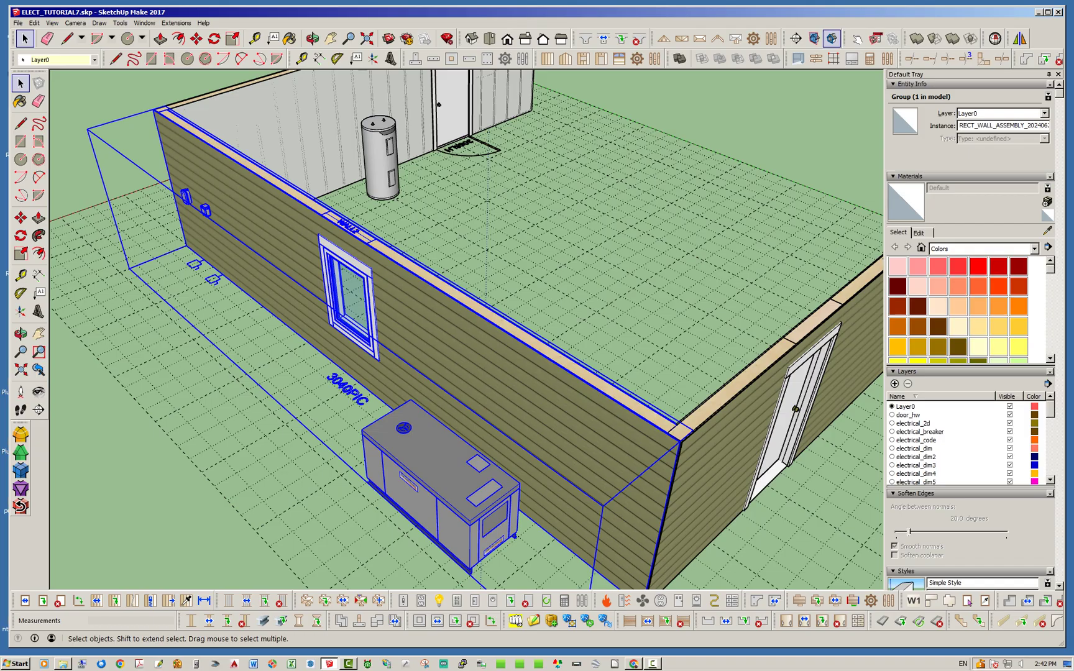
Check which objects belong to the window wall's group by selecting and deselecting it beside the generator.
middle_click_drag(435, 348, 457, 339)
scroll(431, 309, "down", 2)
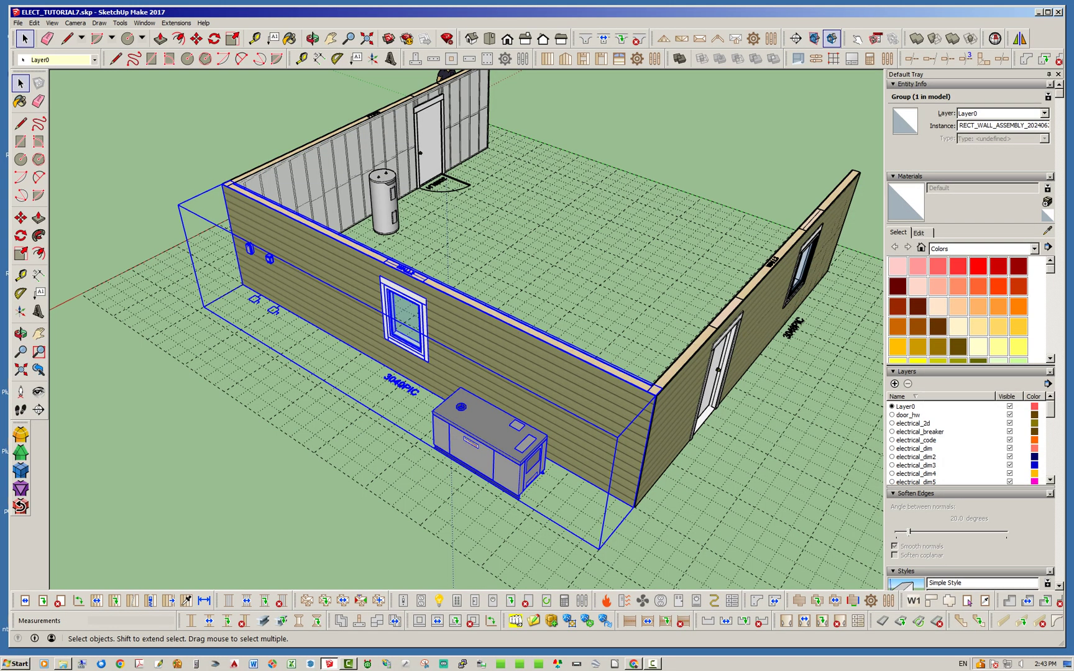
middle_click_drag(467, 311, 379, 305)
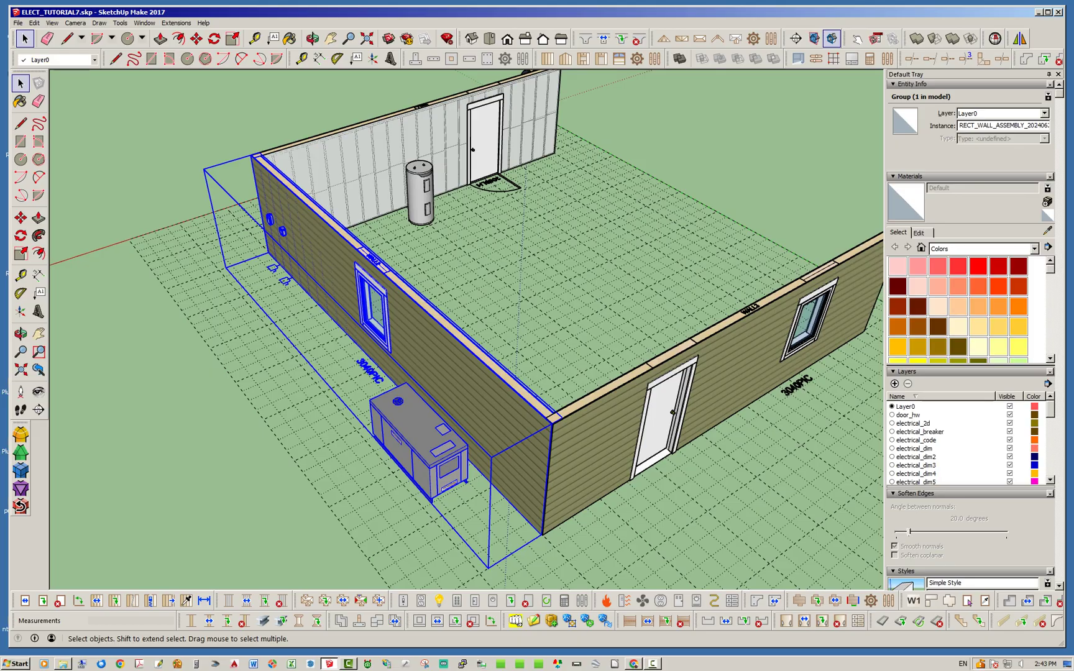
key("ctrl+t")
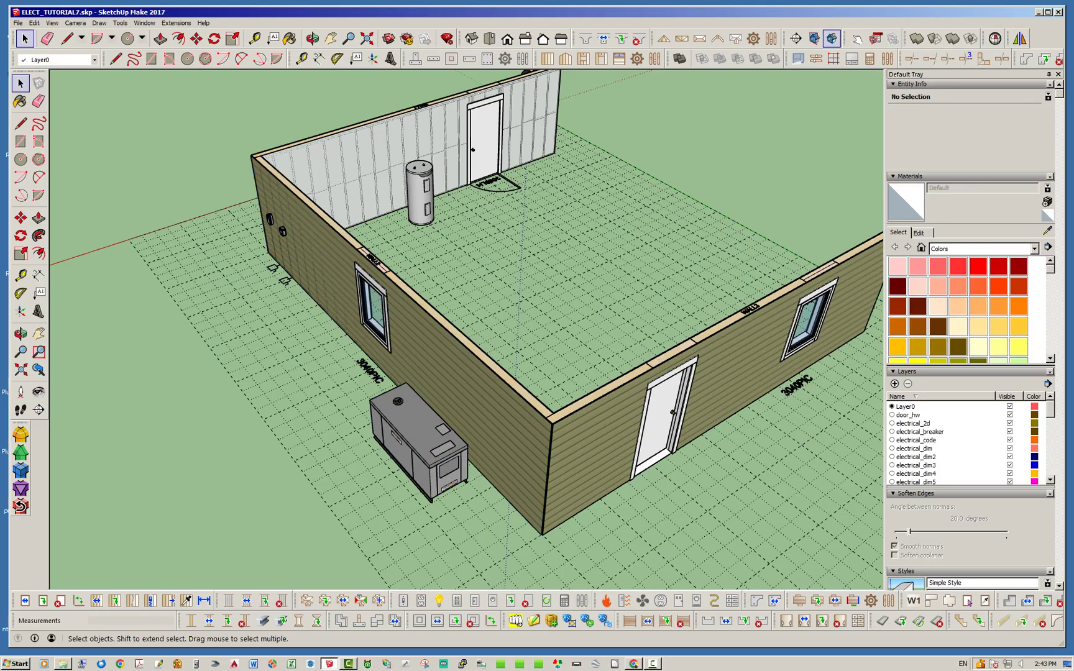
left_click(431, 373)
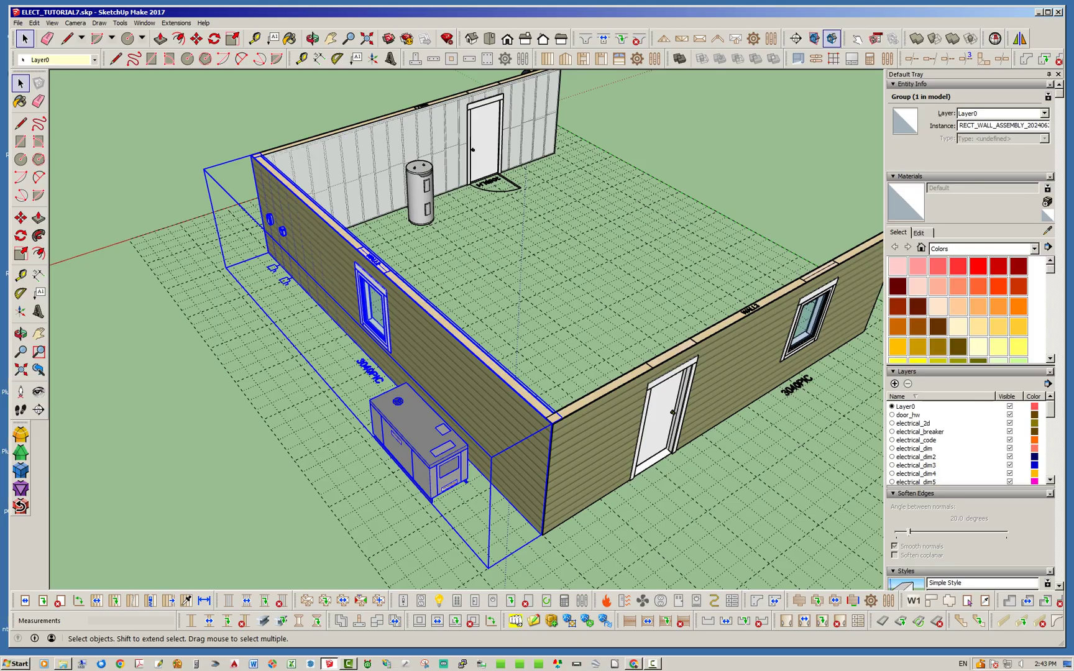
left_click(323, 398)
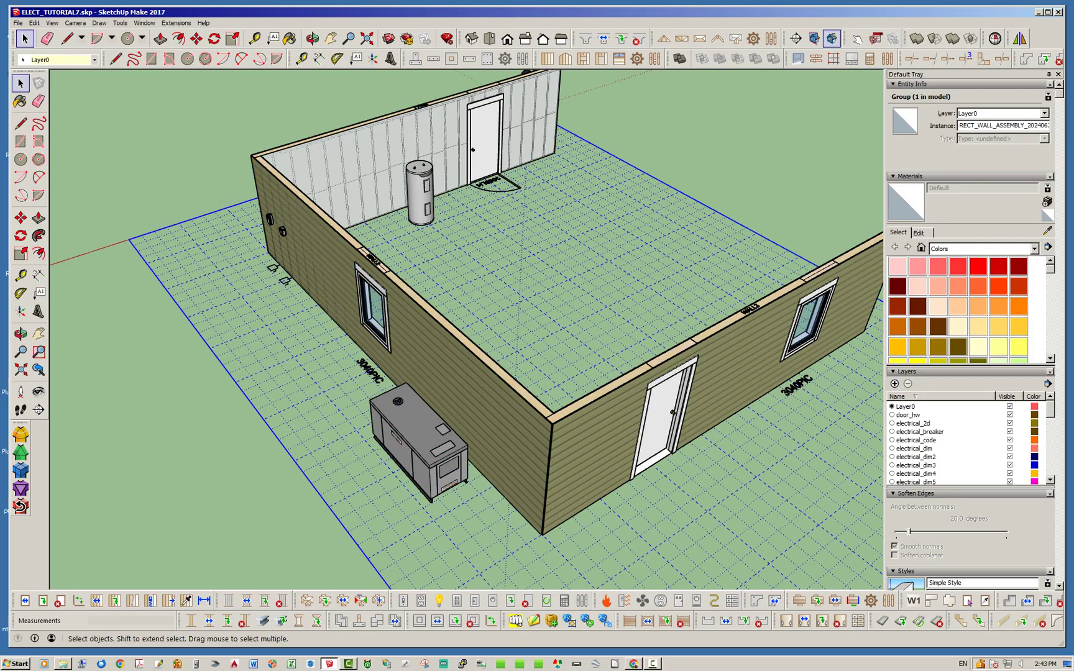
left_click(441, 373)
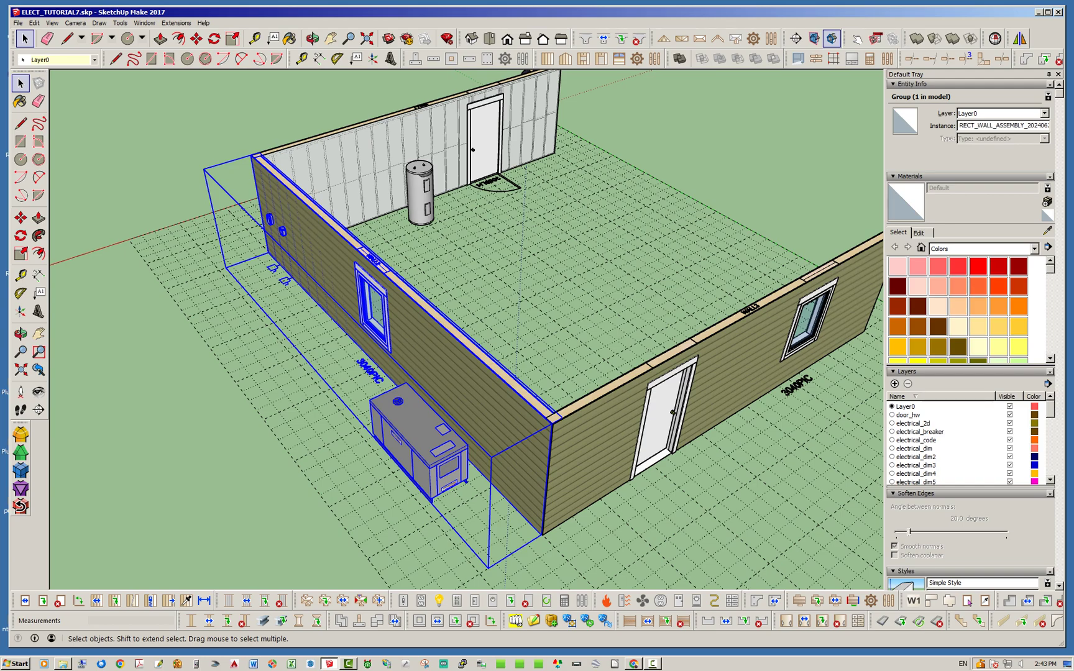
key("ctrl+t")
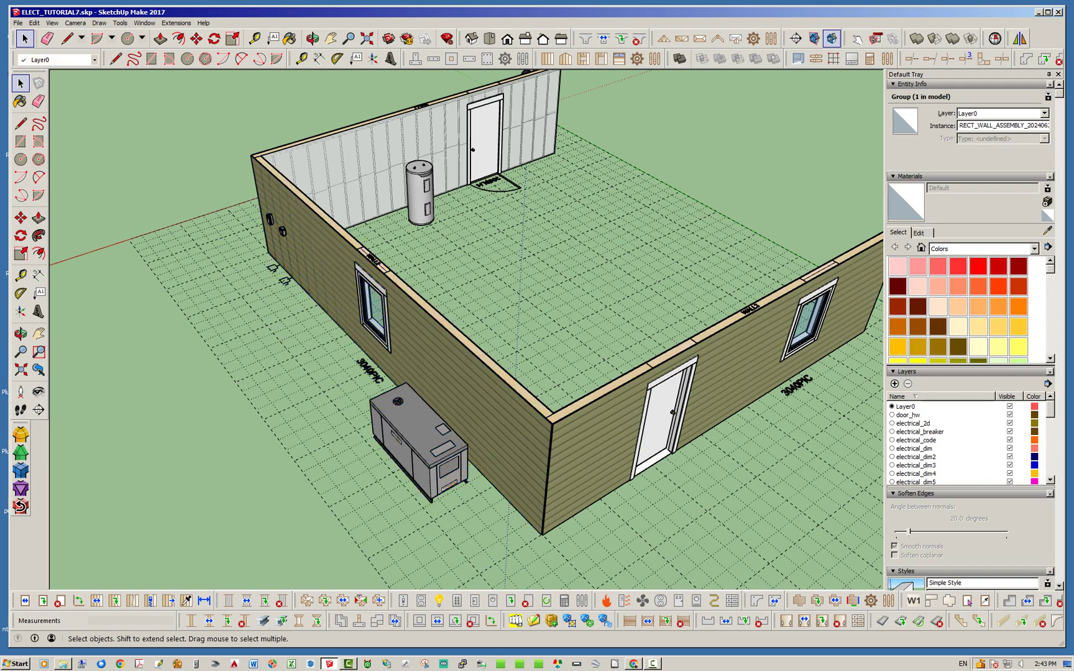
Examine the generator and its plan symbol next to the window wall up close.
middle_click_drag(373, 348, 436, 361)
middle_click_drag(808, 345, 736, 334)
middle_click_drag(621, 348, 492, 382)
scroll(379, 429, "up", 5)
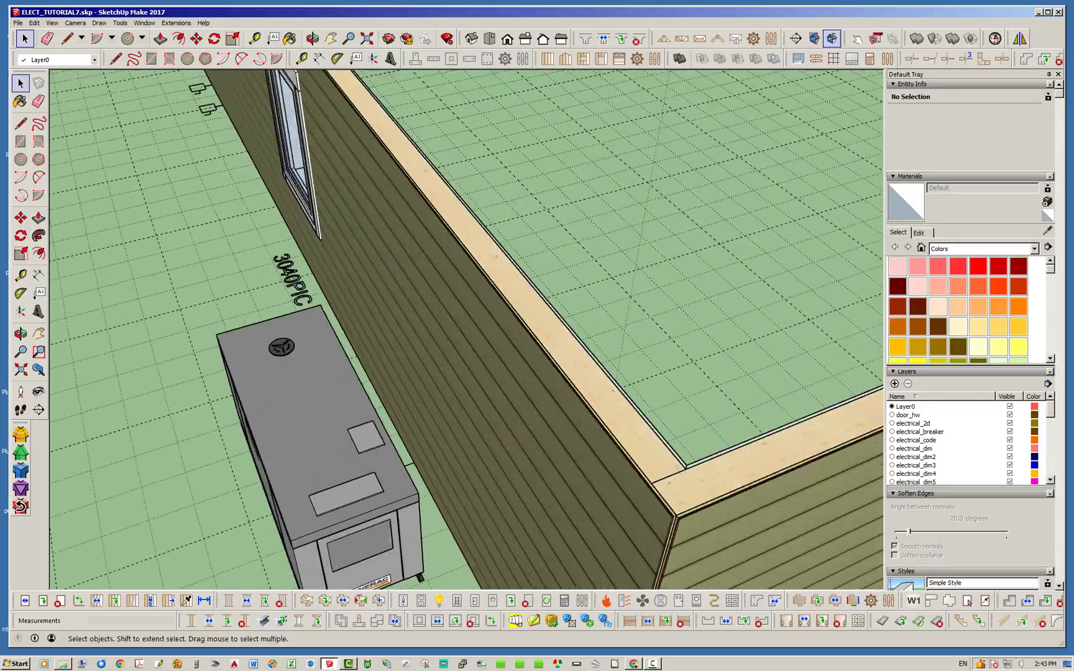
middle_click_drag(379, 429, 289, 467)
scroll(359, 464, "up", 4)
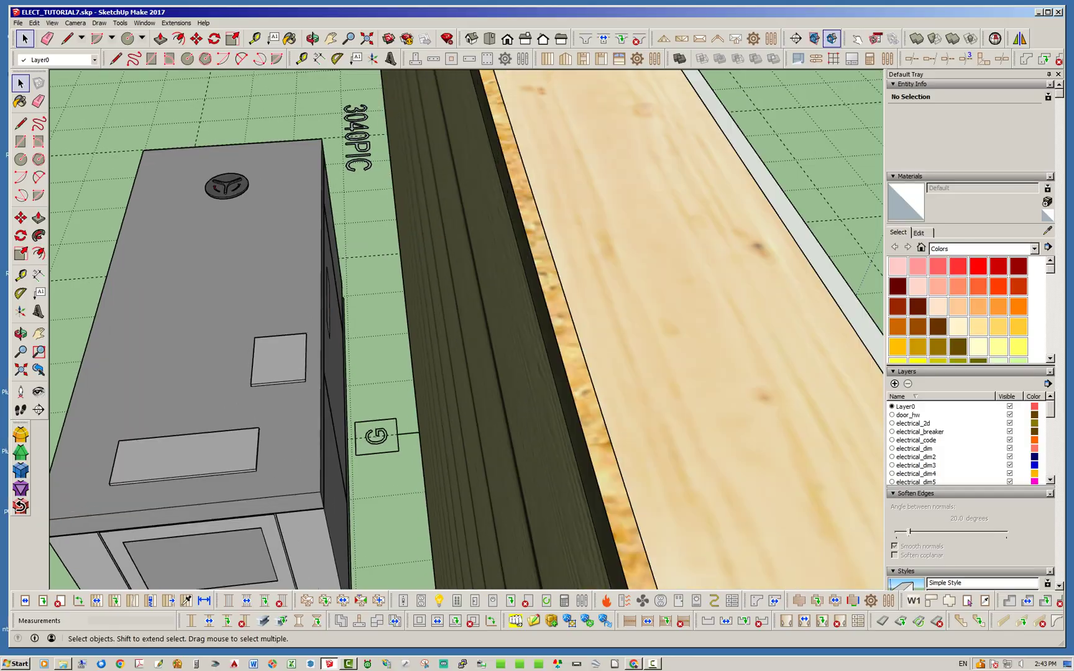
Examine the generator beside the window wall and its position relative to the rest of the building from several angles.
scroll(386, 443, "down", 6)
middle_click_drag(387, 443, 498, 367)
middle_click_drag(398, 401, 539, 407)
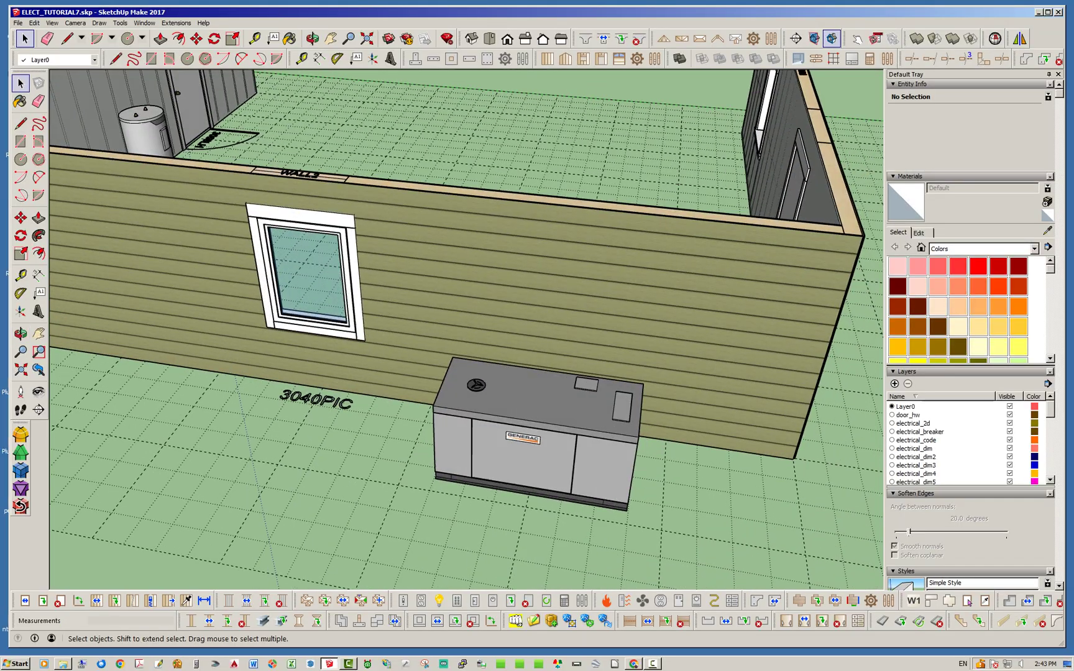
scroll(539, 407, "down", 4)
scroll(62, 362, "up", 4)
scroll(121, 361, "up", 2)
scroll(236, 361, "down", 6)
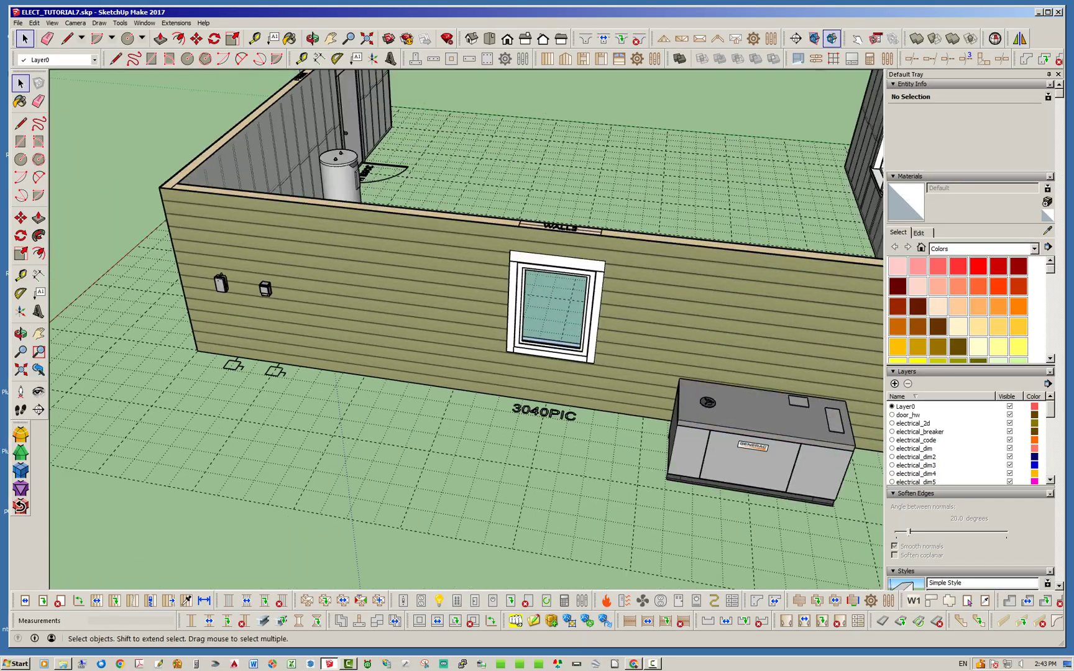
middle_click_drag(298, 360, 472, 346)
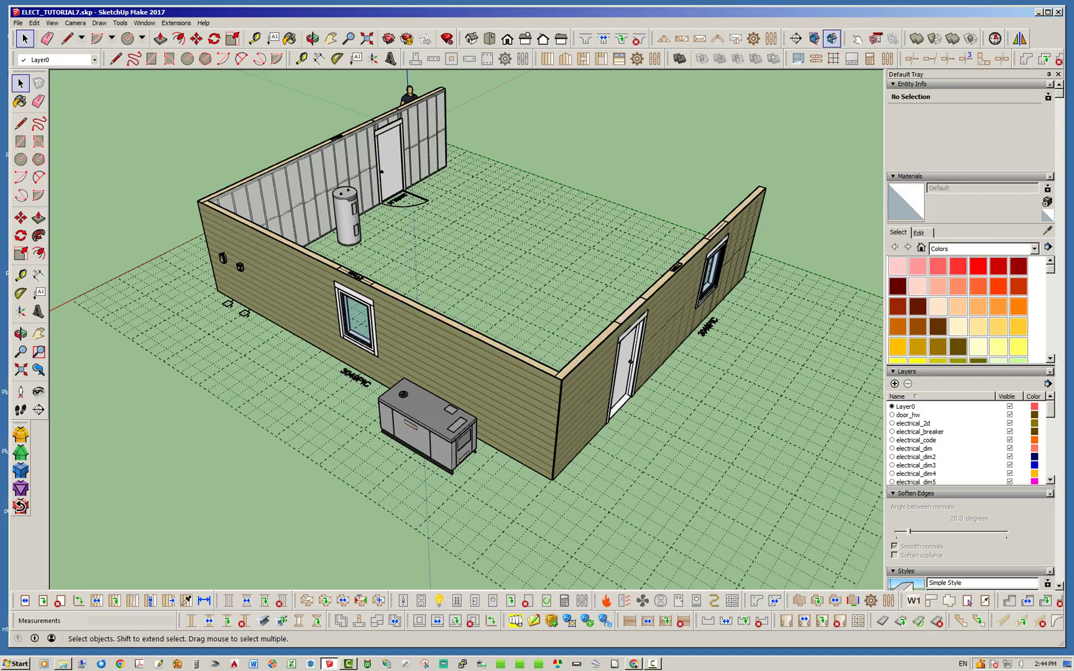
middle_click_drag(485, 367, 336, 417)
scroll(305, 423, "up", 4)
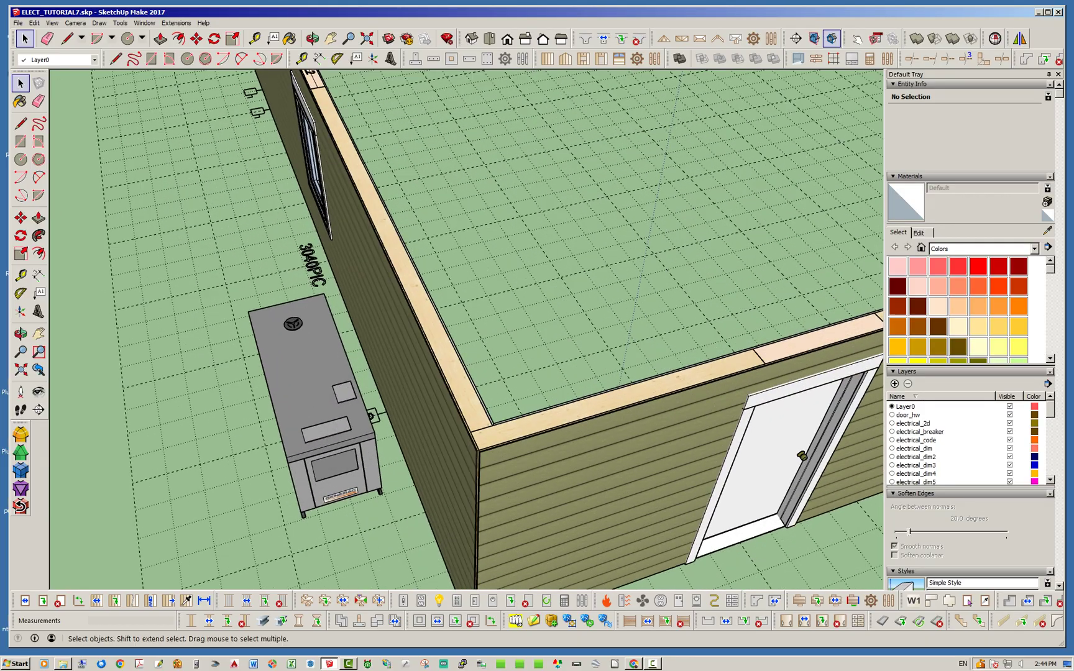
Start a new miscellaneous fixture of type ART with the WALL_CLOCK device and set its height to 72 in.
scroll(398, 408, "down", 3)
scroll(559, 423, "down", 2)
middle_click_drag(560, 417, 329, 411)
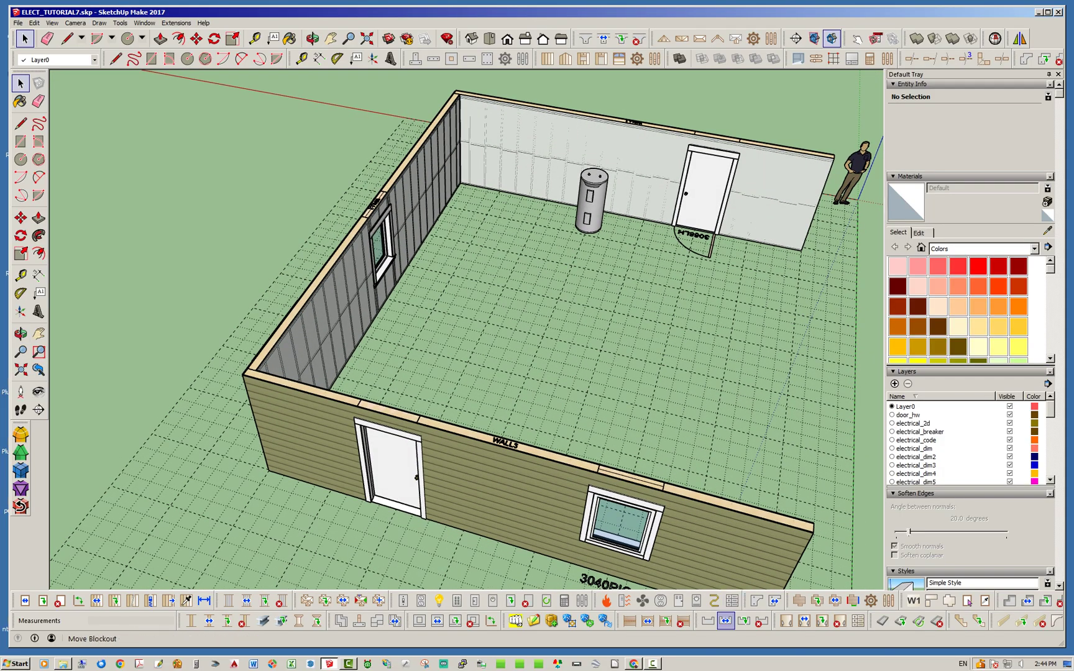
left_click(696, 601)
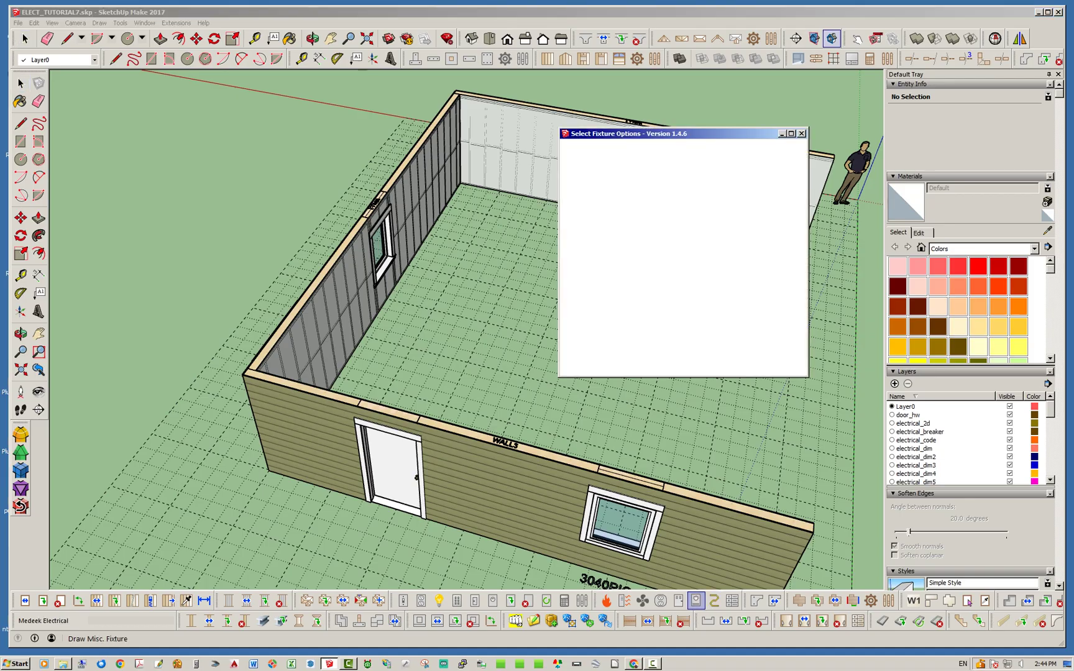
left_click(733, 201)
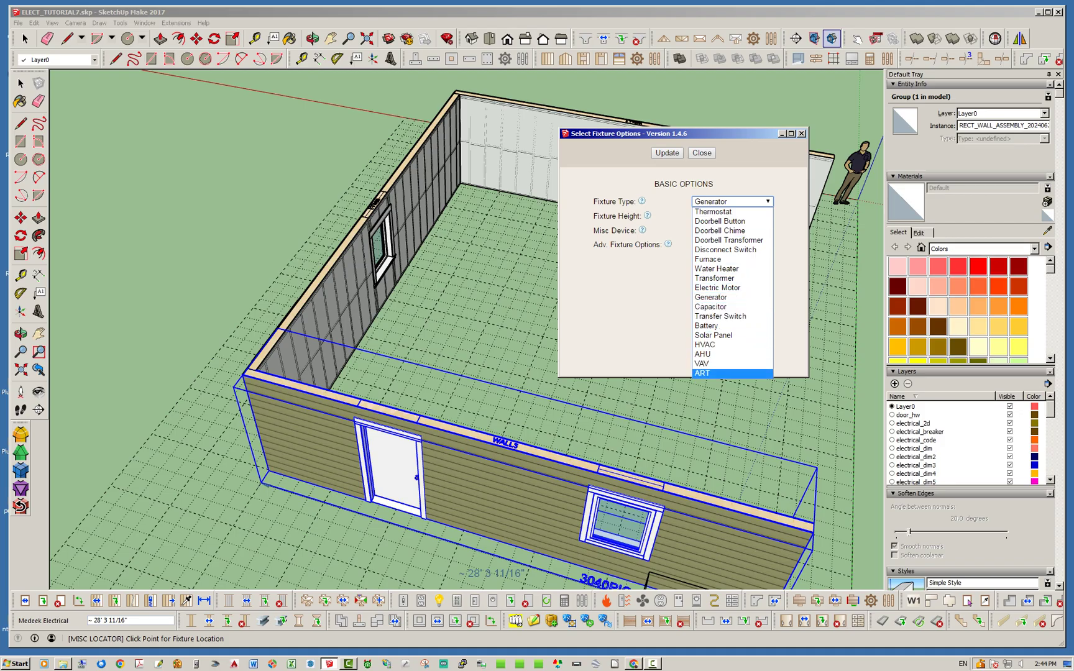
key("Return")
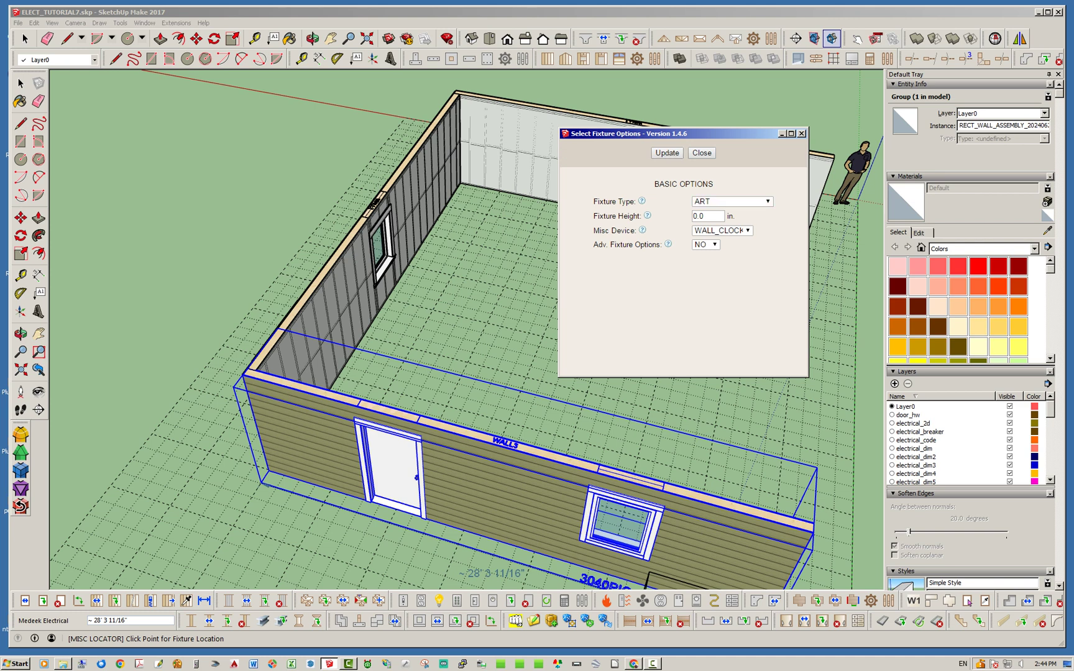
left_click_drag(706, 216, 692, 216)
left_click(667, 153)
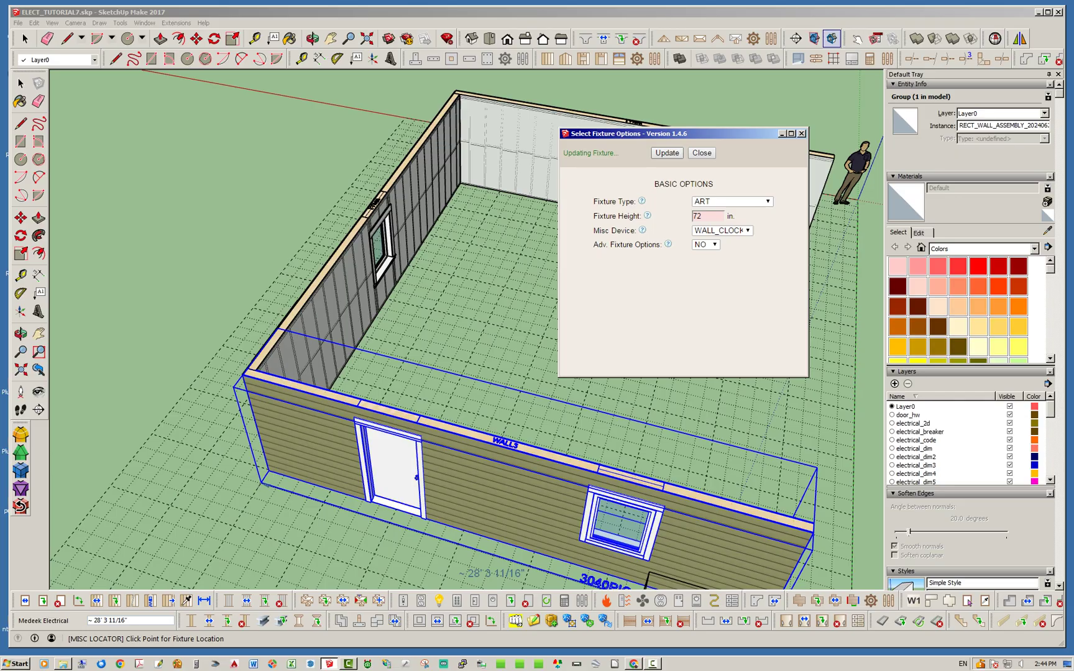
Place the wall clock at 24' on the interior side of the window wall WALL2 and end the fixture tool.
middle_click_drag(496, 253, 351, 248)
scroll(324, 295, "up", 6)
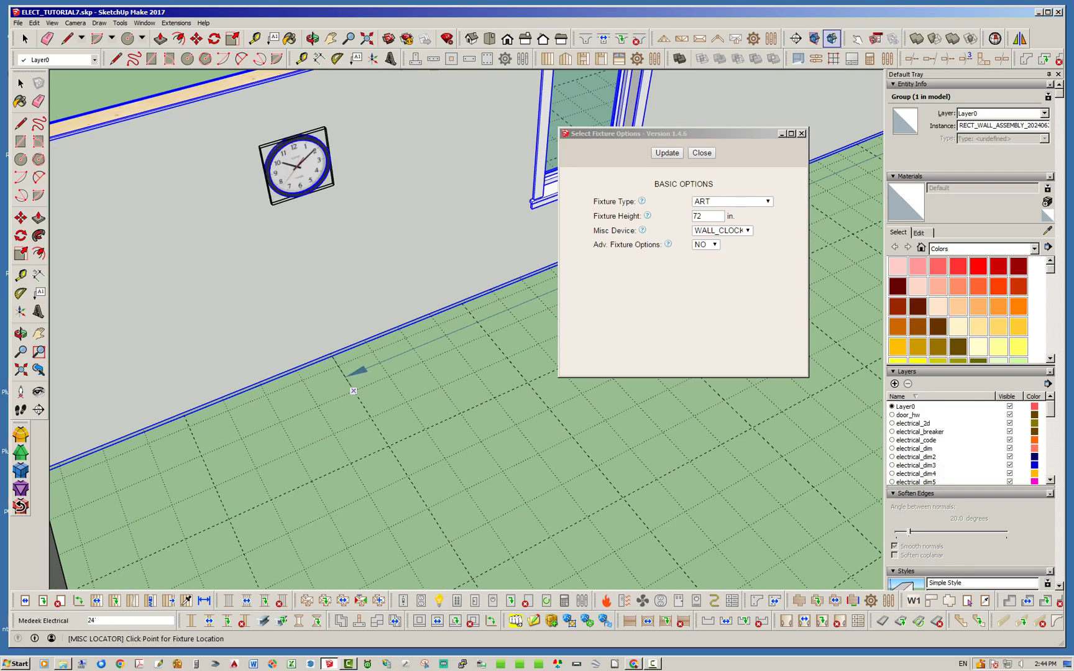
key("space")
scroll(407, 287, "down", 5)
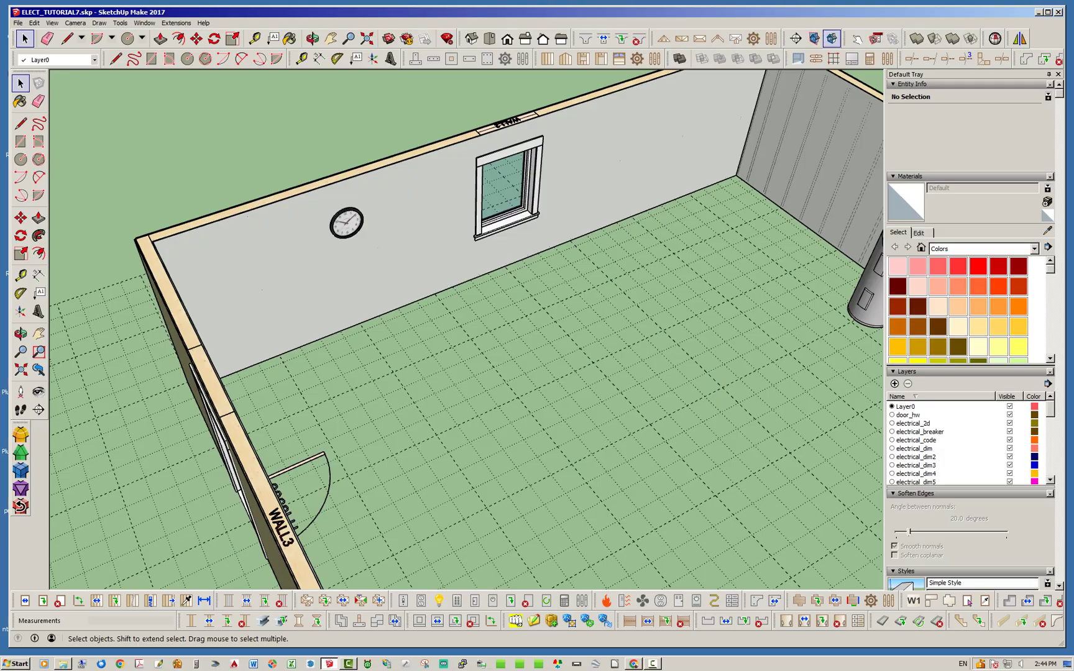
Examine the wall clock on the interior wall face up close and from several angles.
scroll(307, 197, "up", 3)
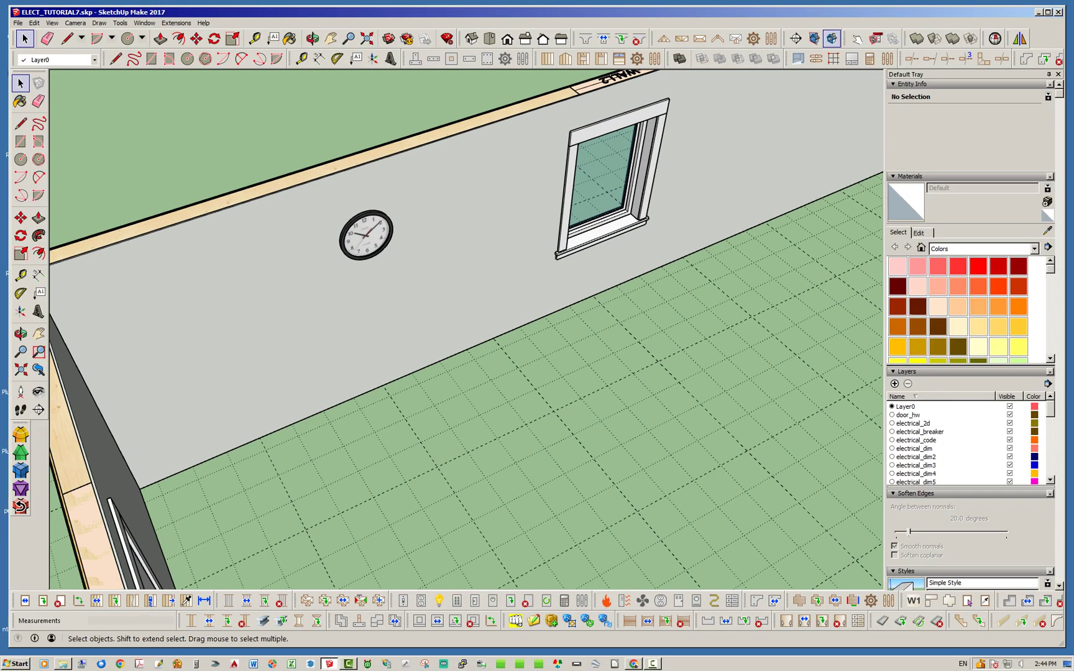
scroll(366, 235, "up", 5)
middle_click_drag(366, 235, 299, 202)
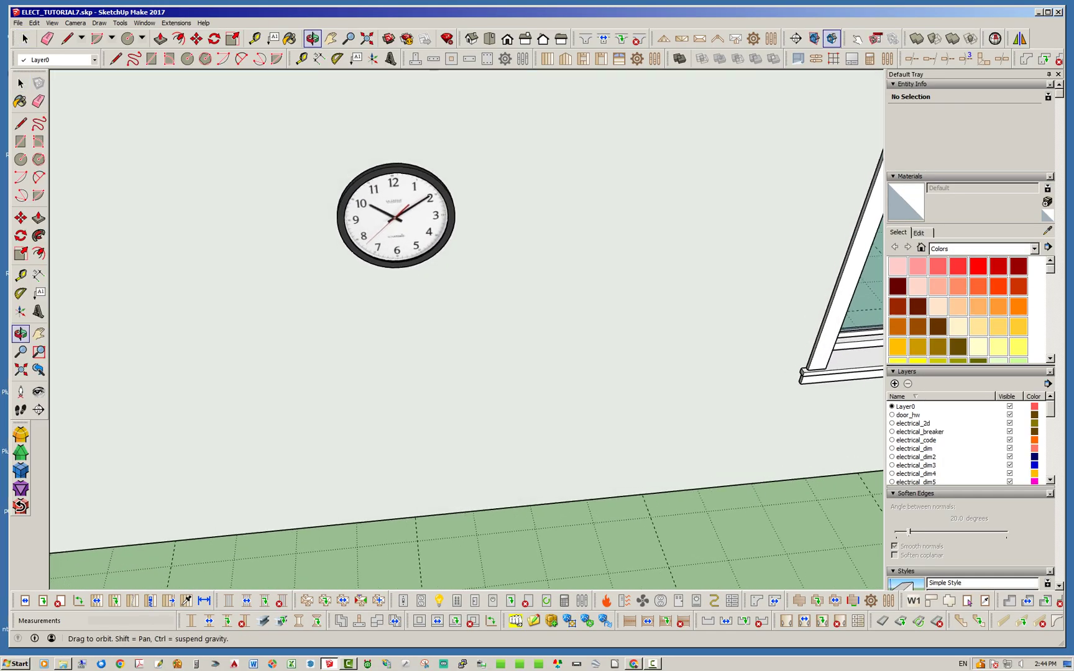
key("space")
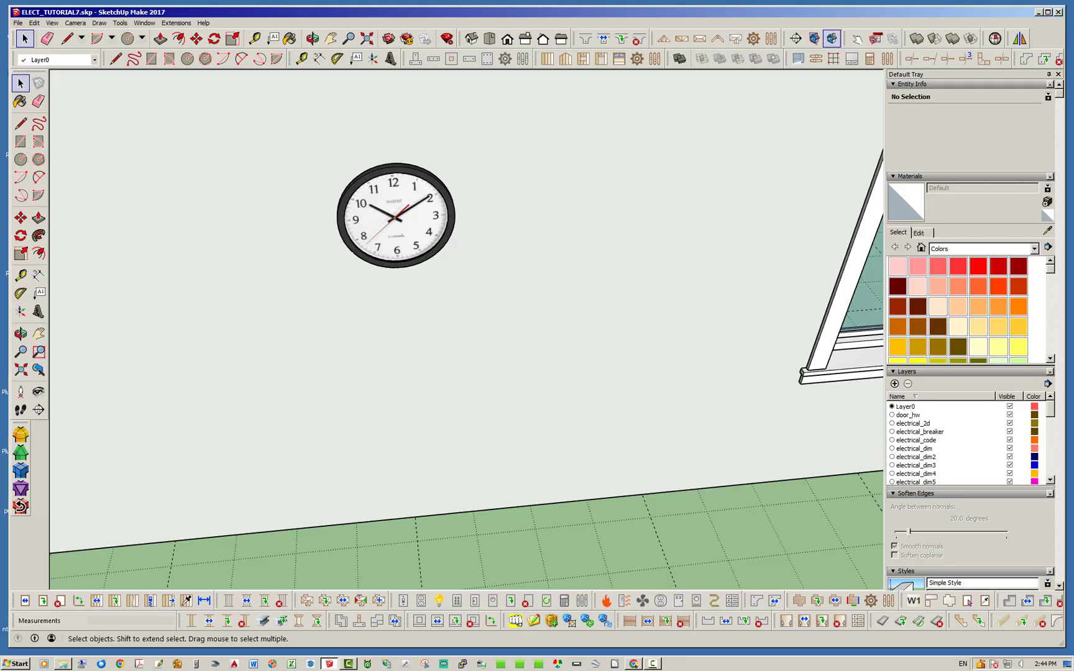
scroll(415, 241, "down", 3)
mouse_move(409, 269)
middle_mouse_down()
mouse_move(373, 277)
mouse_move(392, 280)
middle_mouse_up()
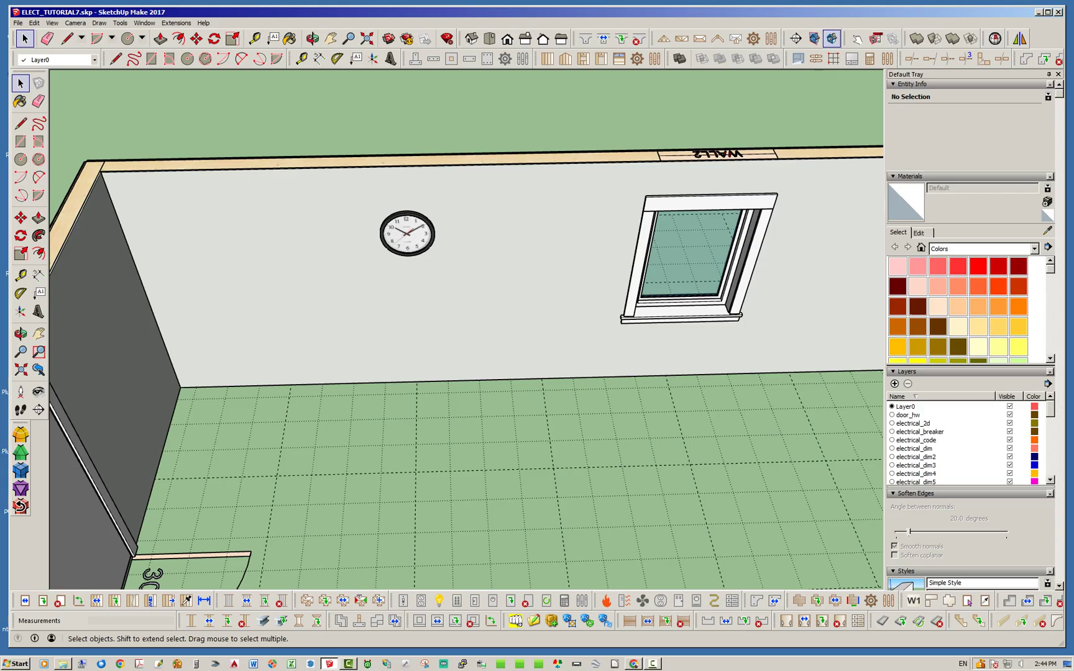
middle_click_drag(393, 280, 435, 281)
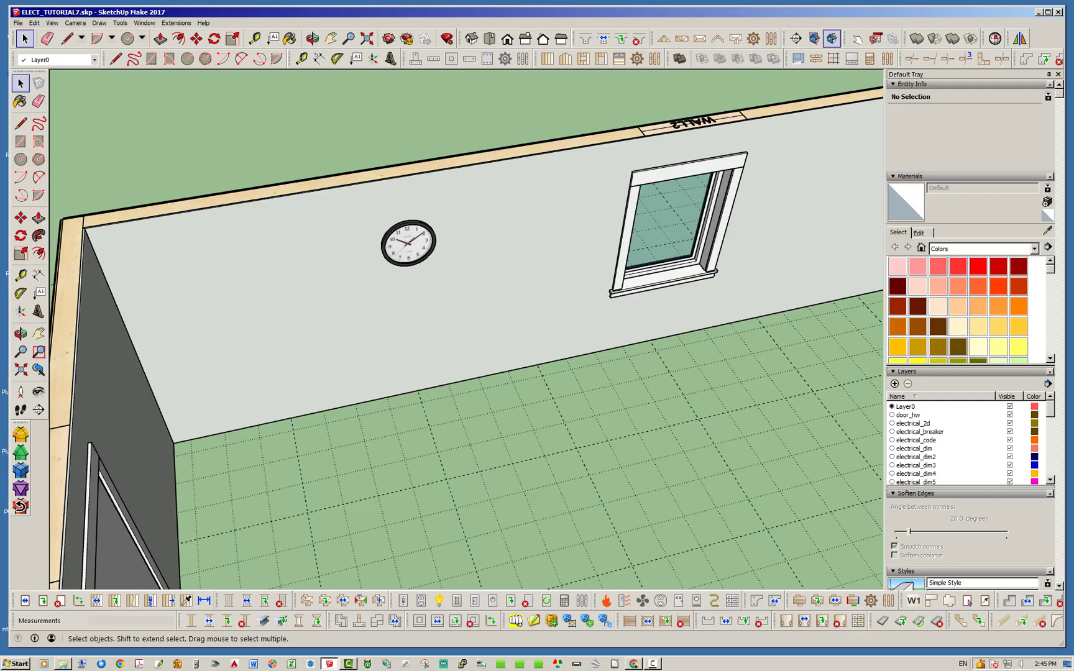
middle_click_drag(491, 311, 416, 266)
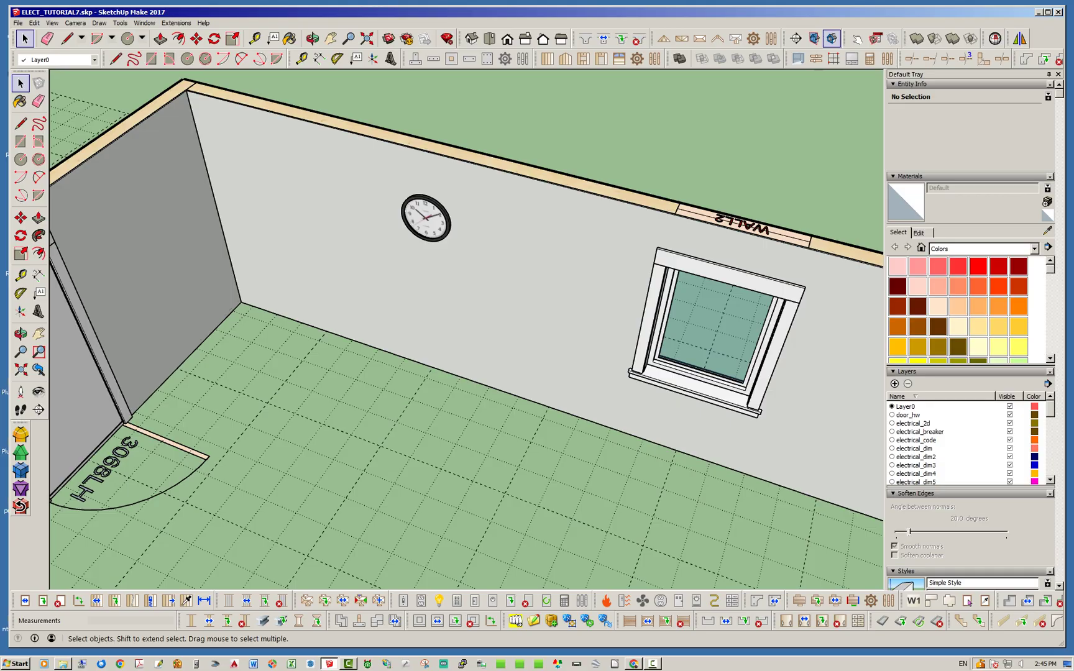
Select and deselect the clock's wall to check which objects belong to its group, and inspect the clock again.
left_click(426, 263)
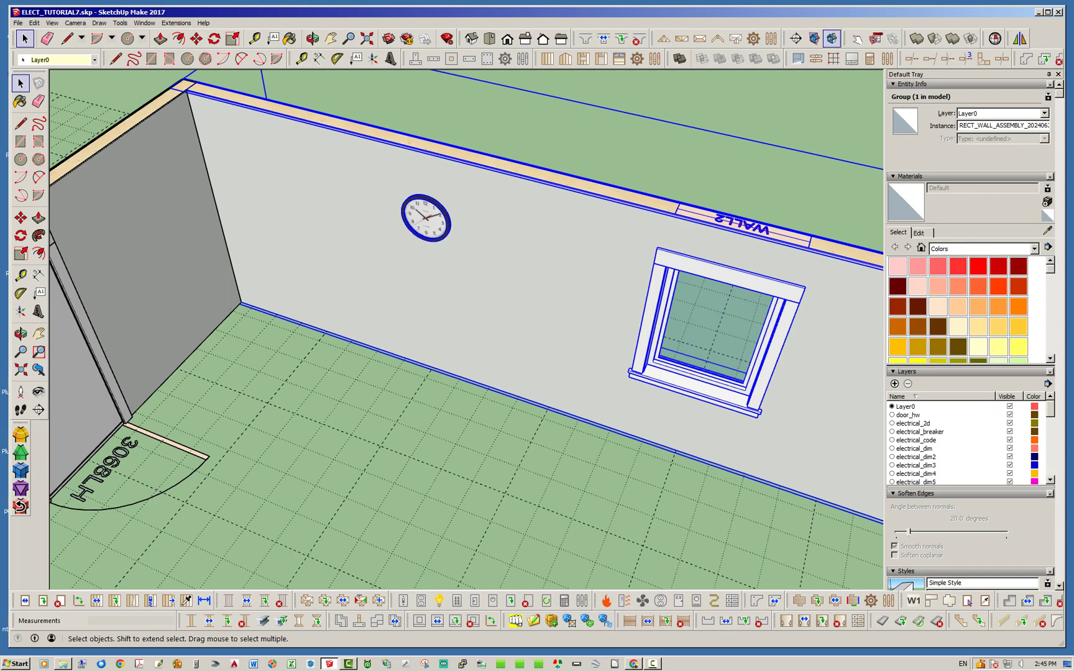
key("ctrl+t")
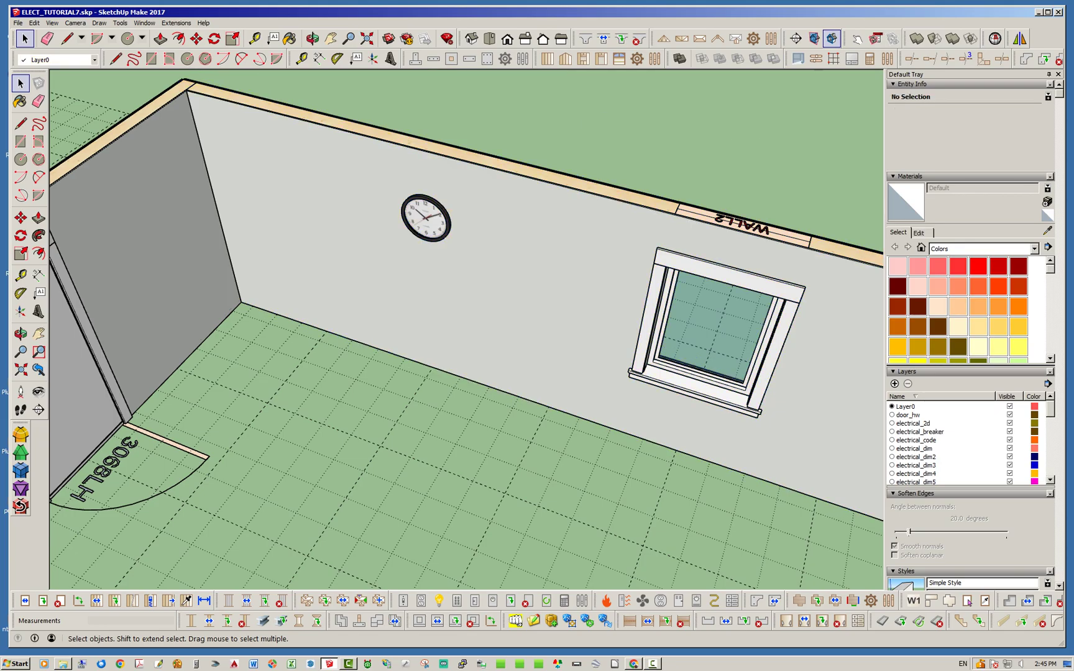
scroll(537, 271, "down", 3)
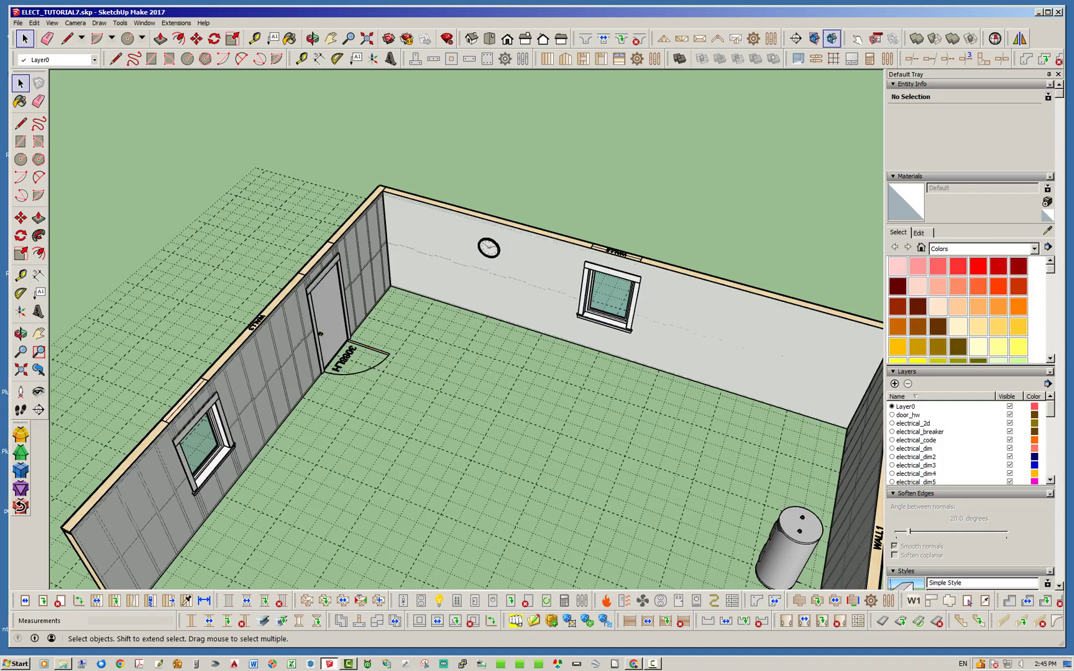
scroll(488, 236, "up", 5)
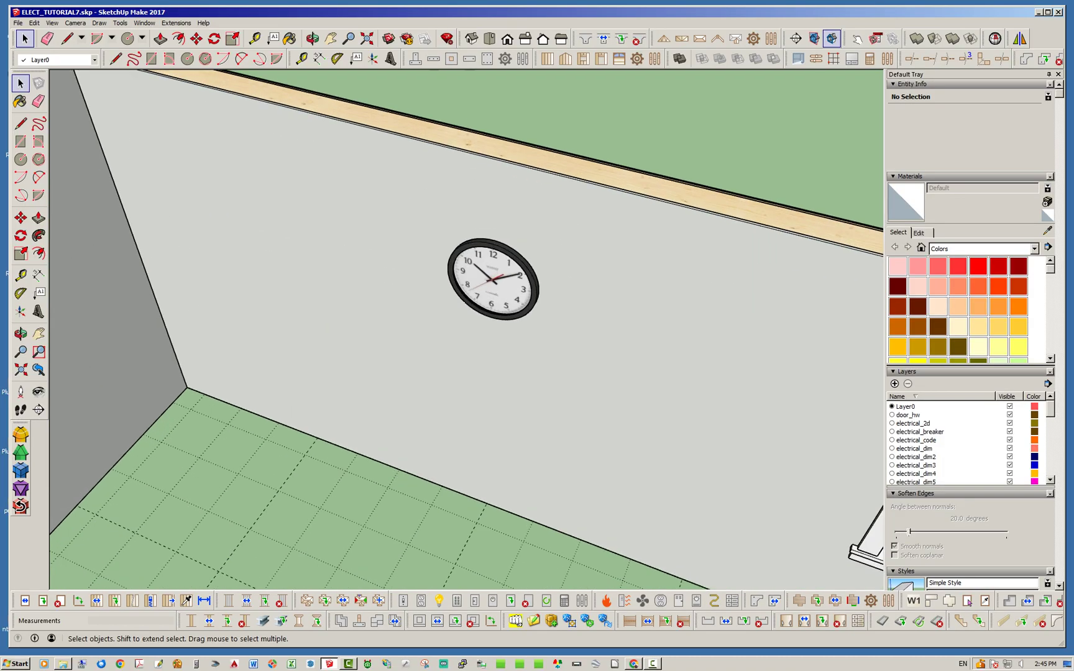
key("Page_Down")
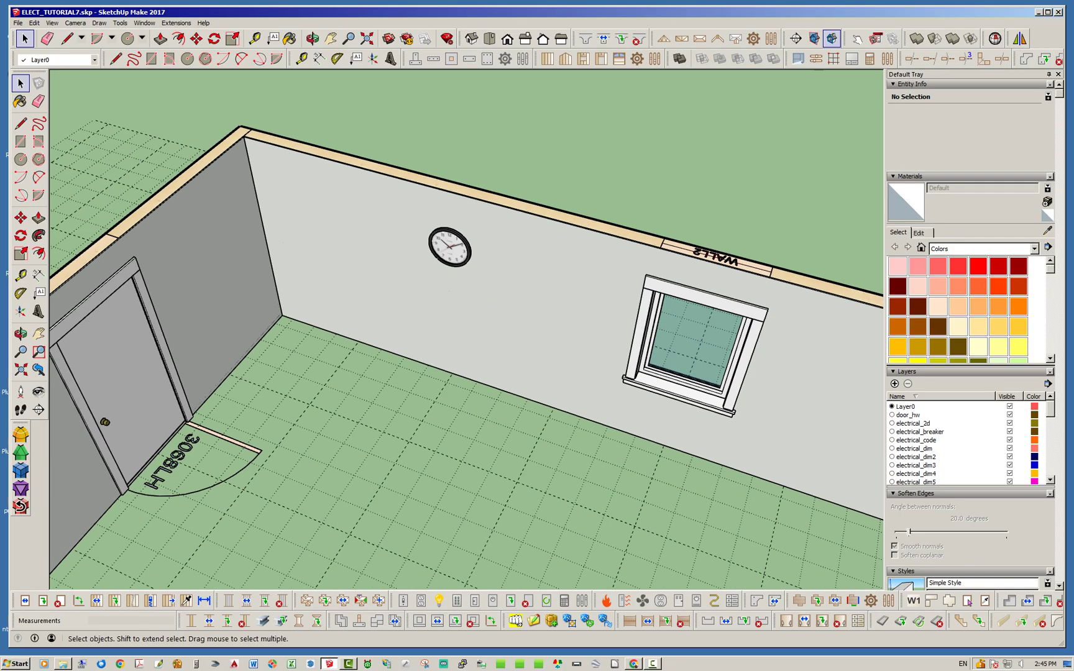
Switch to Windows Explorer, open the misc\generator folder of the Medeek Electrical library, and show its contents as thumbnails.
mouse_move(1073, 37)
left_mouse_down()
mouse_move(704, 24)
mouse_move(740, 23)
left_mouse_up()
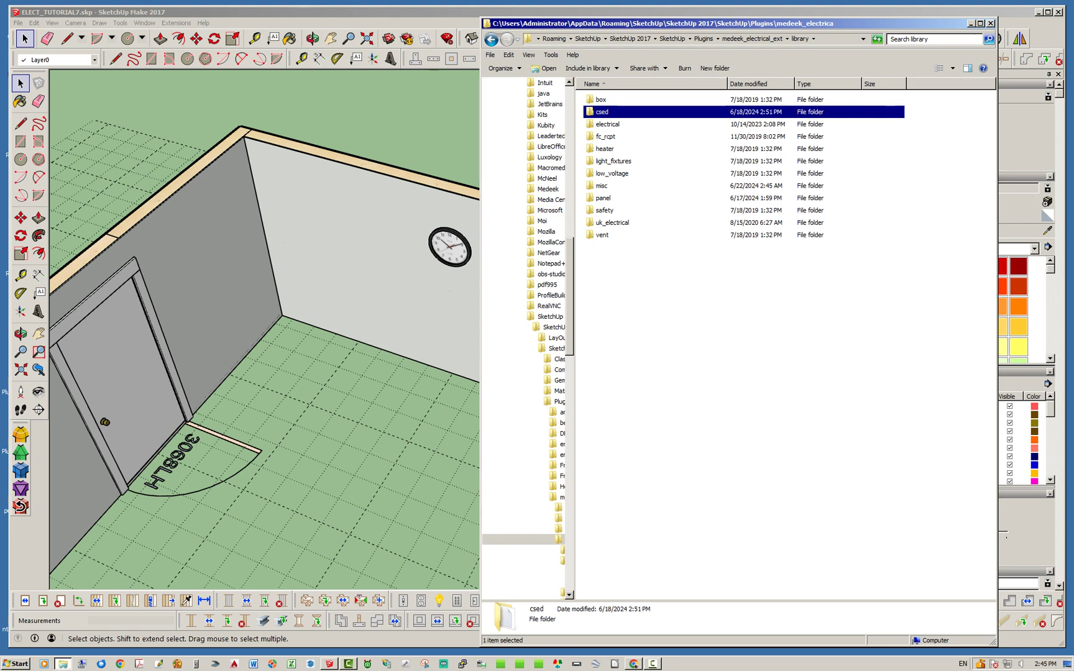
double_click(602, 186)
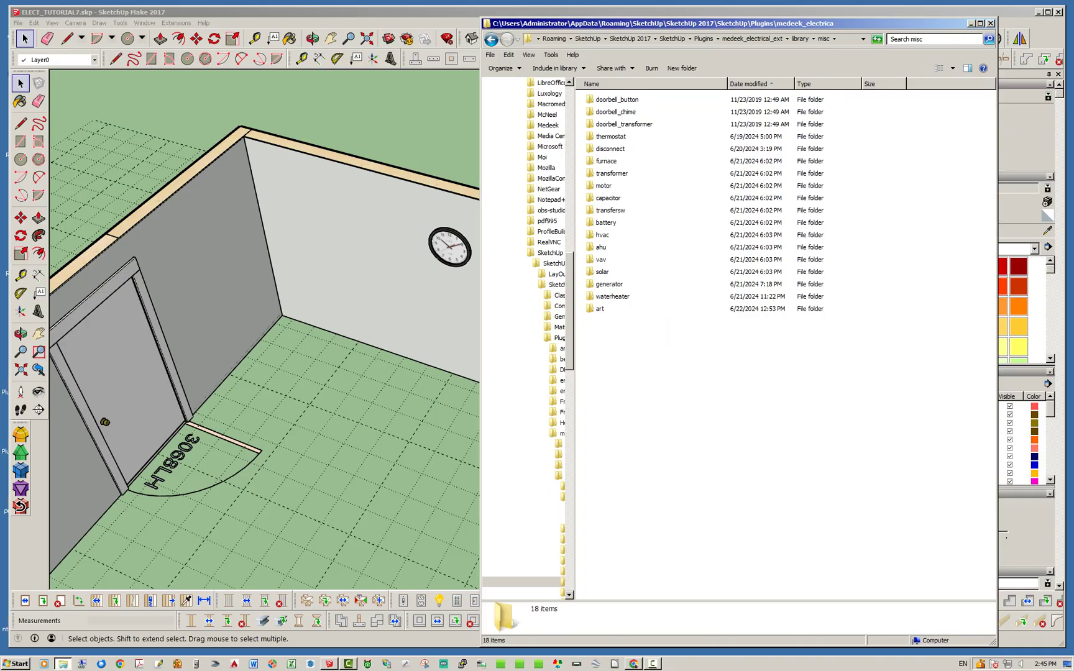
double_click(609, 285)
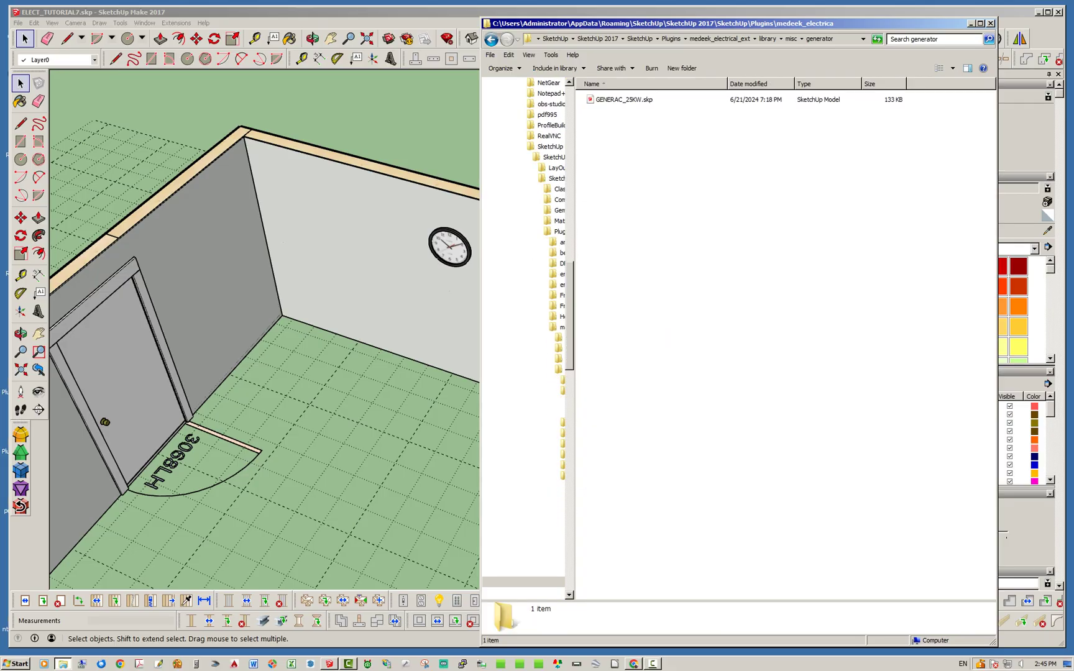
left_click(953, 68)
left_click(992, 33)
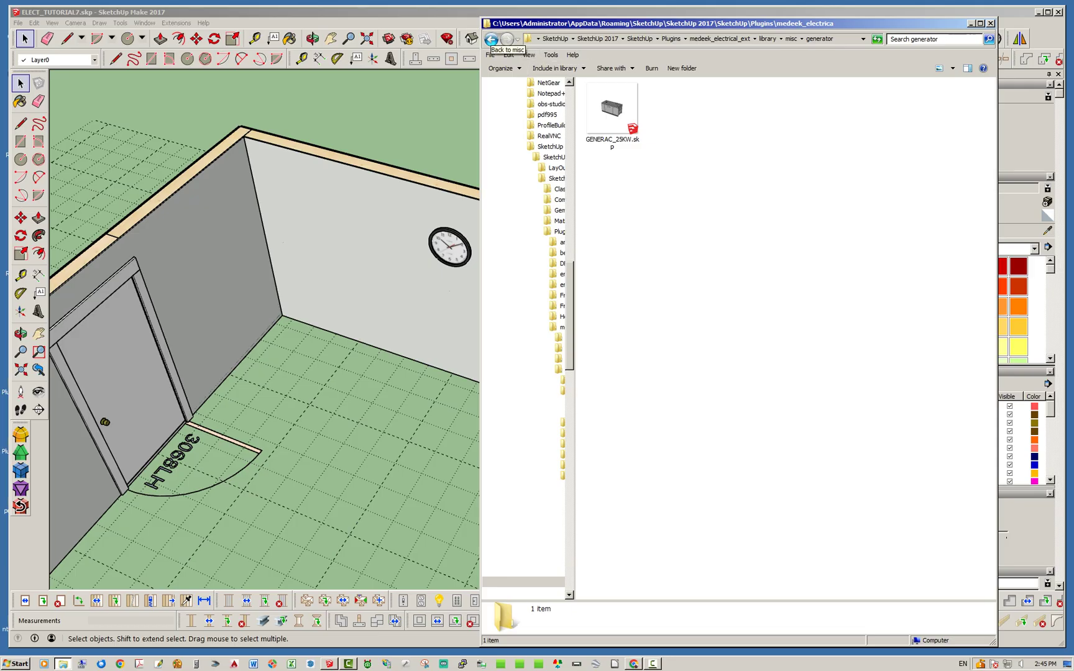
Go back to the misc library folder, then minimize the Explorer window to return to the SketchUp model.
left_click(491, 39)
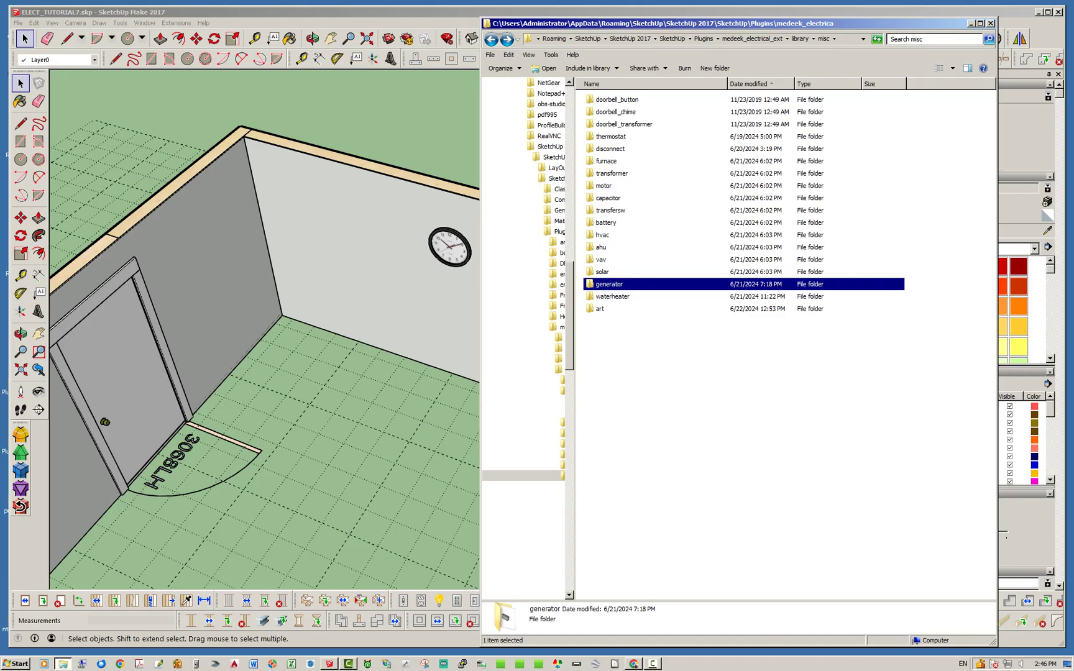
left_click_drag(901, 24, 886, 26)
left_click(976, 27)
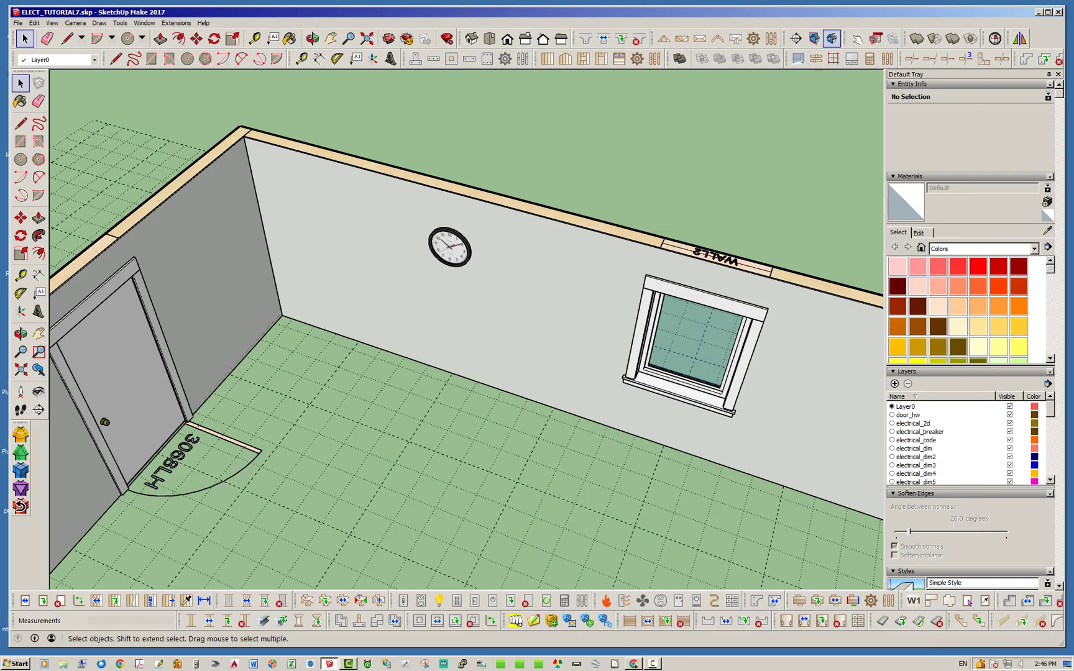
Examine the exterior fixtures around the building: the generator, the disconnect switches and the 240V - 200A service entrances.
middle_click_drag(323, 348, 646, 385)
middle_click_drag(397, 360, 516, 336)
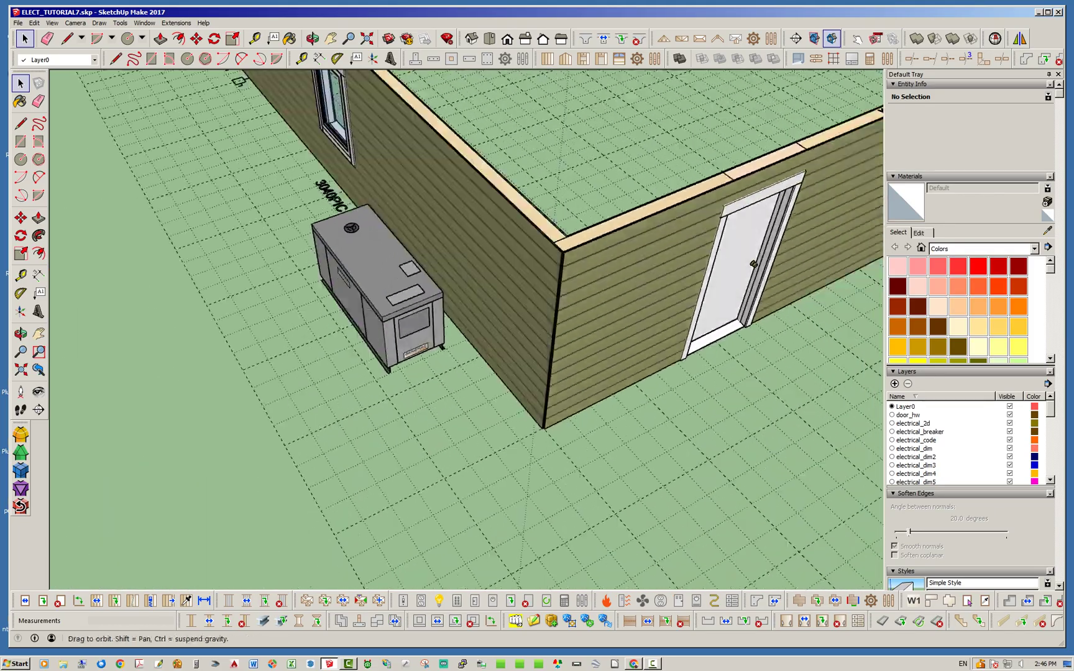
middle_click_drag(603, 401, 733, 367)
scroll(734, 367, "down", 2)
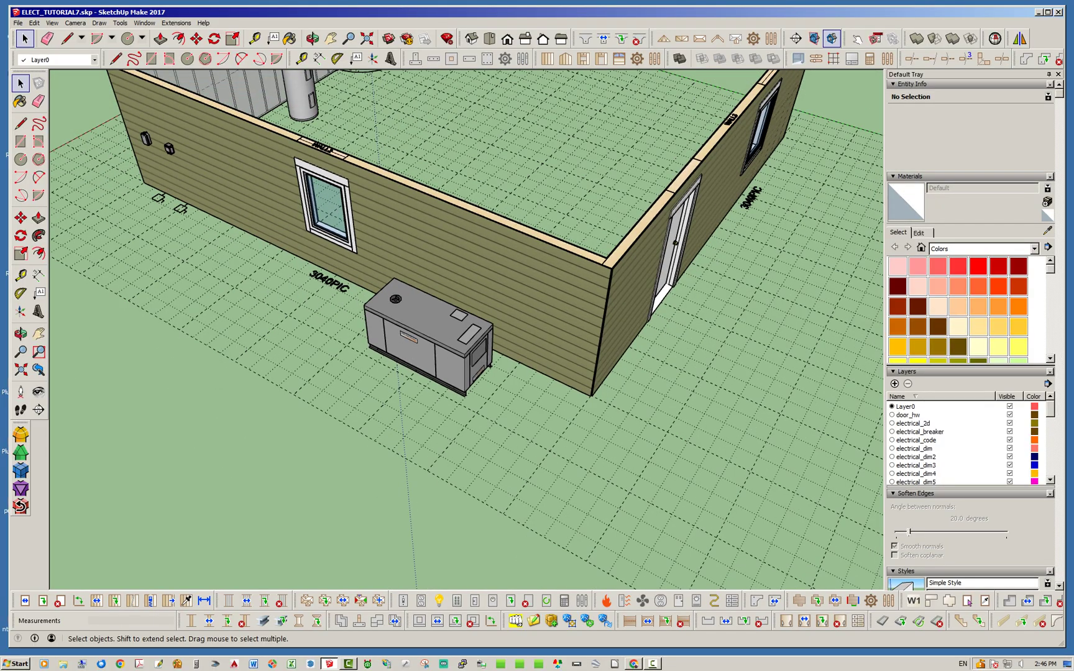
scroll(398, 241, "up", 2)
middle_click_drag(401, 249, 444, 239)
scroll(728, 372, "down", 3)
scroll(307, 248, "up", 5)
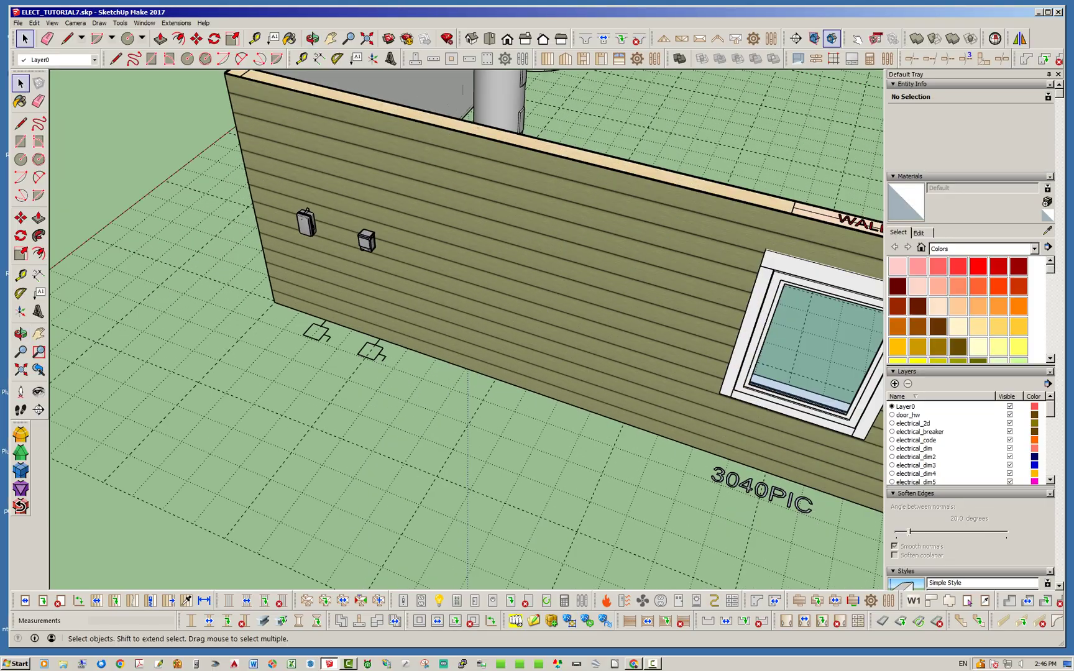
middle_click_drag(307, 248, 274, 264)
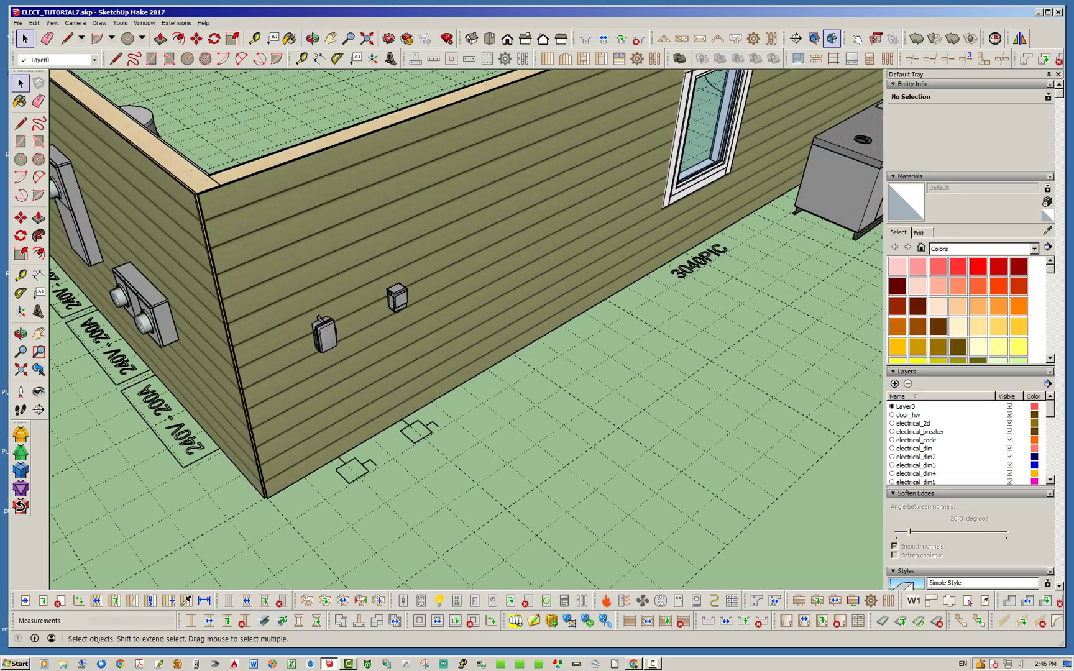
middle_click_drag(513, 367, 581, 346)
scroll(582, 345, "down", 5)
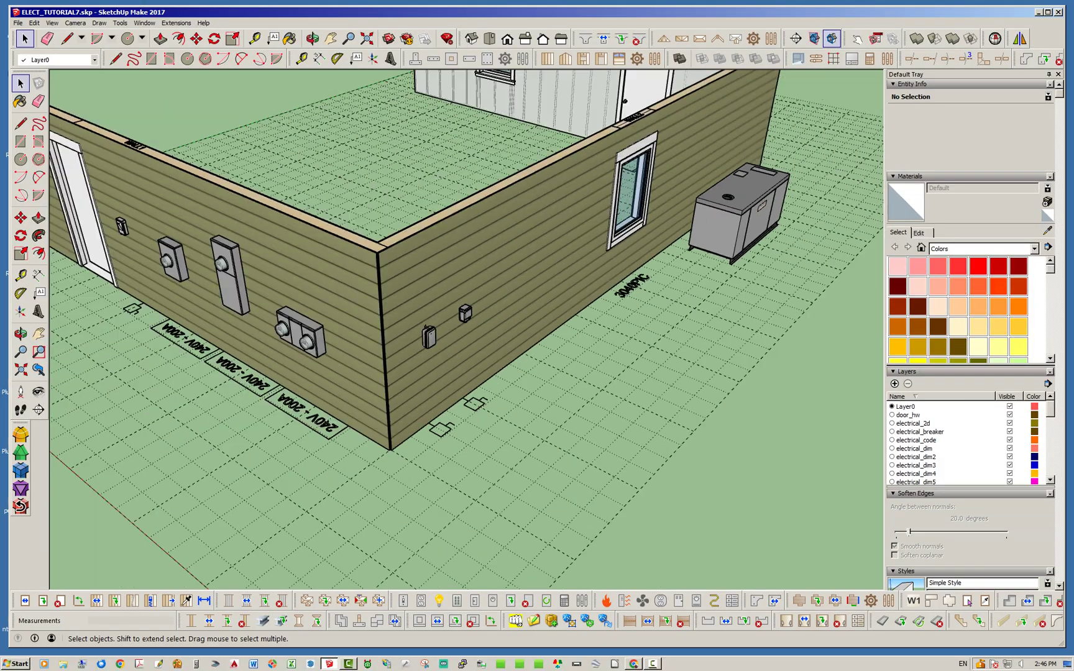
scroll(276, 292, "up", 2)
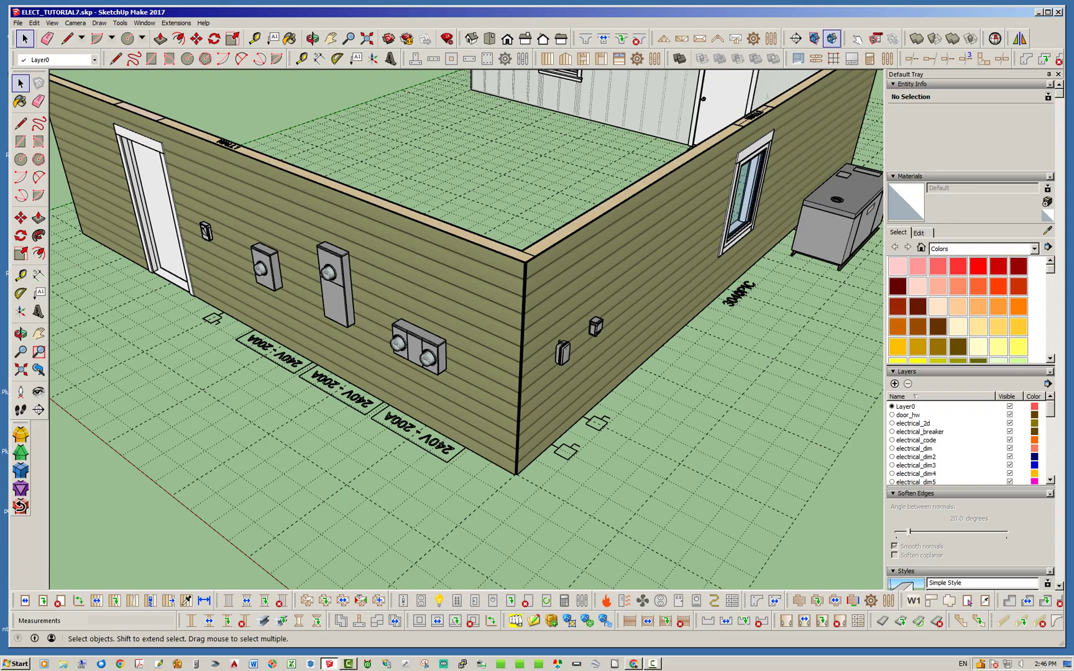
middle_click_drag(466, 336, 534, 322)
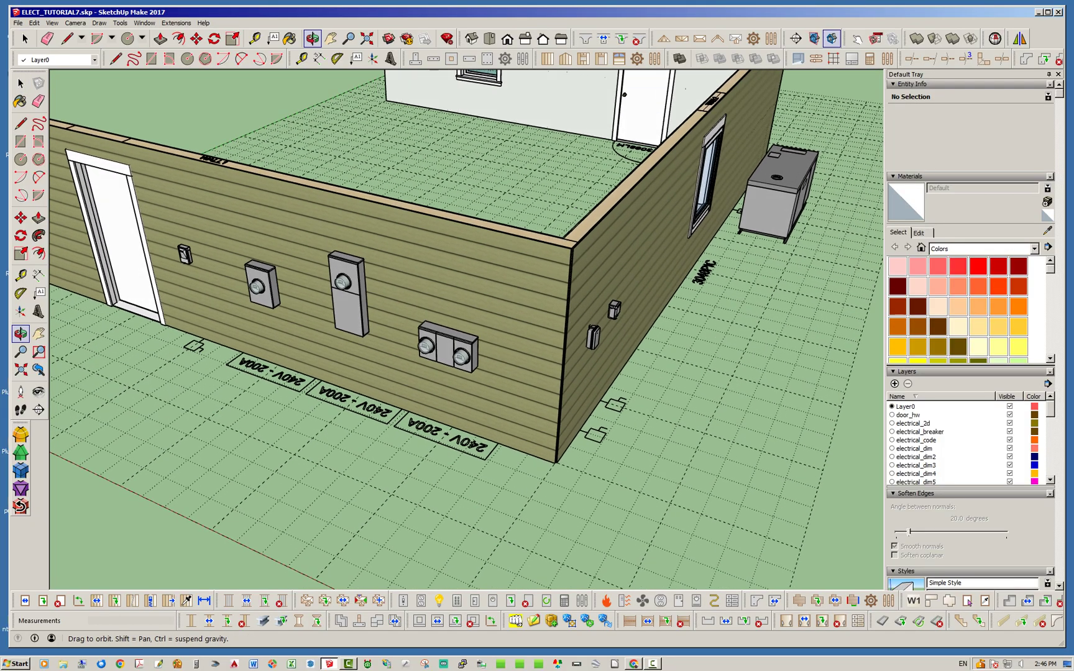